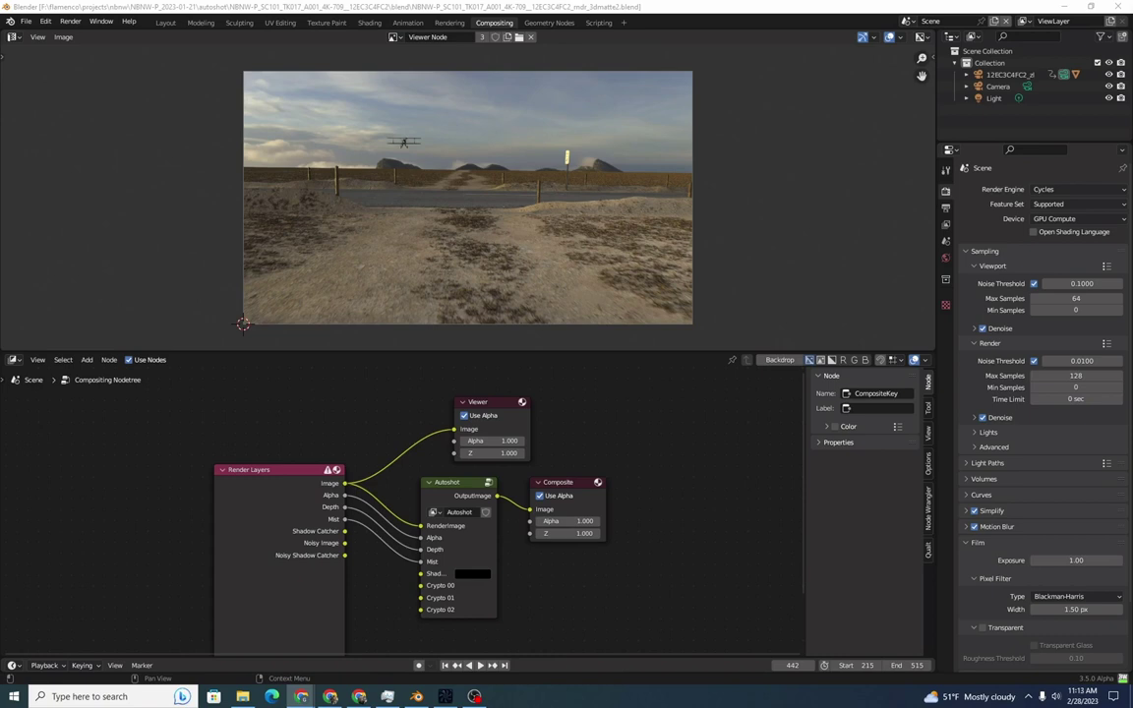
# - Switch to the Layout workspace and examine the keying nodes inside the Autoshot compositing node group
pyautogui.click(165, 23)
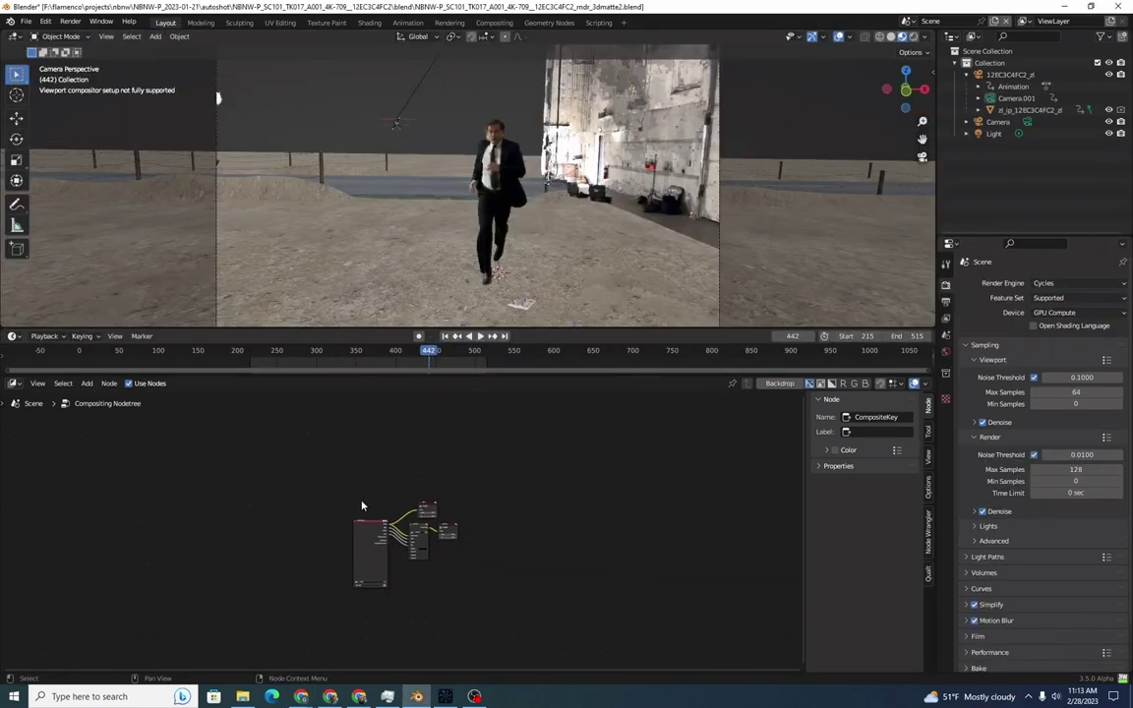
pyautogui.scroll(5, 492, 521)
pyautogui.scroll(2, 524, 524)
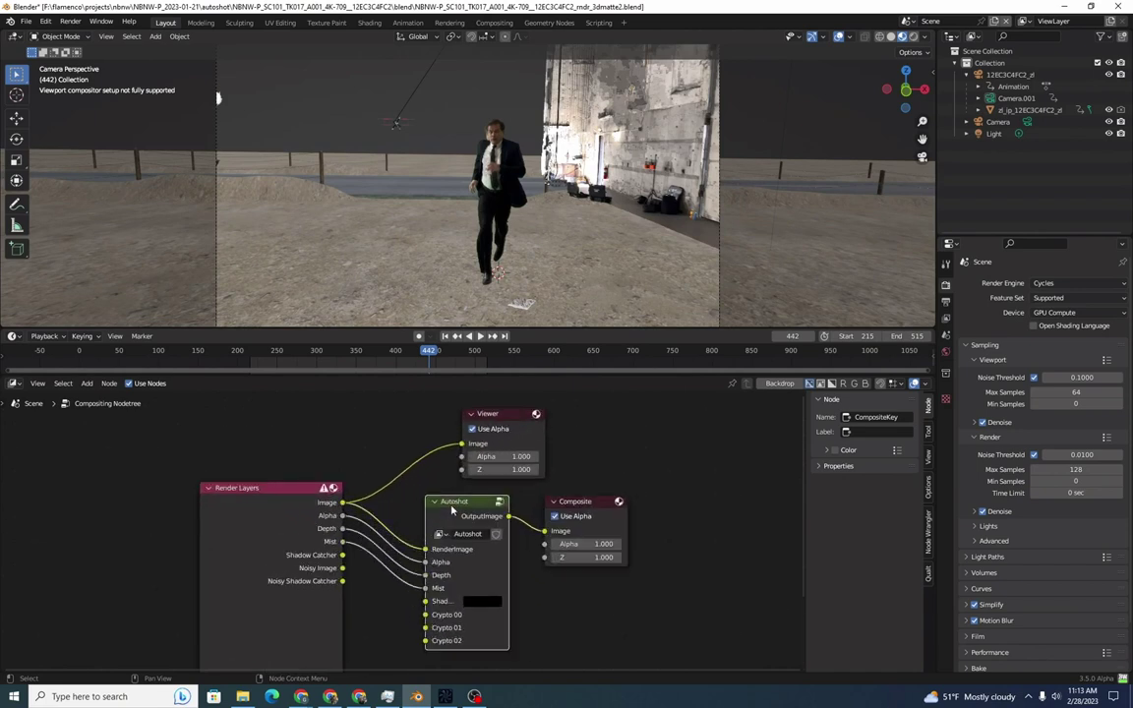
pyautogui.press('Tab')
pyautogui.scroll(-6, 321, 571)
pyautogui.moveTo(549, 629); pyautogui.dragTo(357, 521, button='middle')
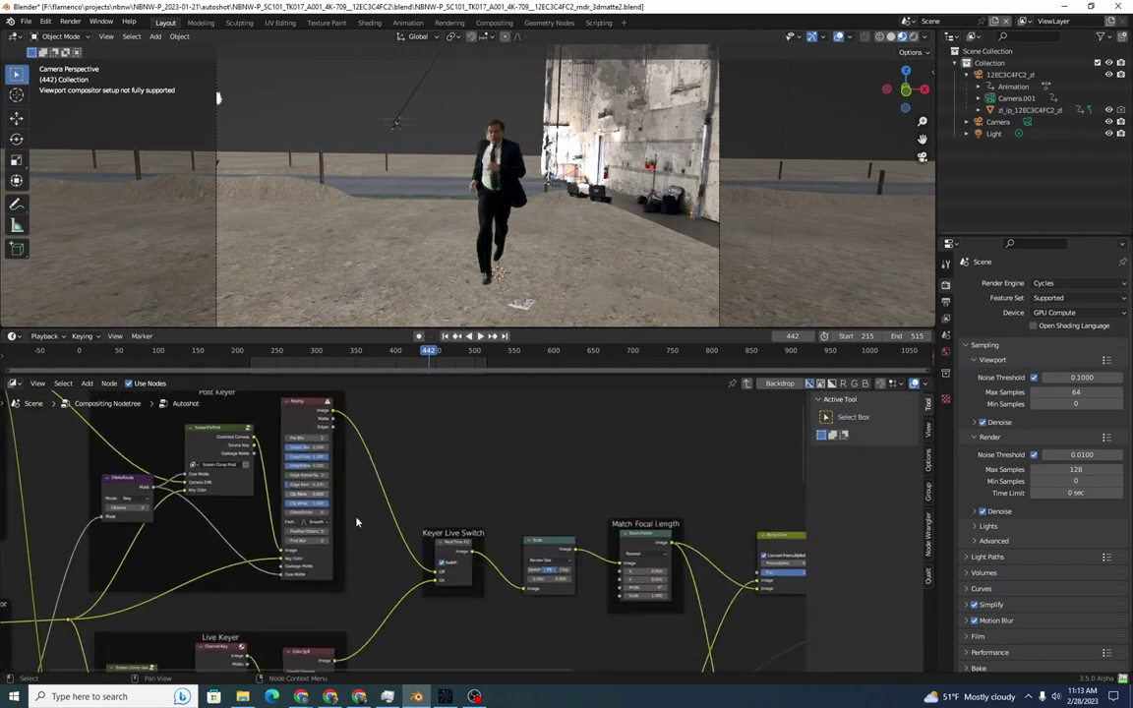
pyautogui.moveTo(461, 601); pyautogui.dragTo(426, 571, button='middle')
pyautogui.scroll(1, 425, 570)
pyautogui.press('Tab')
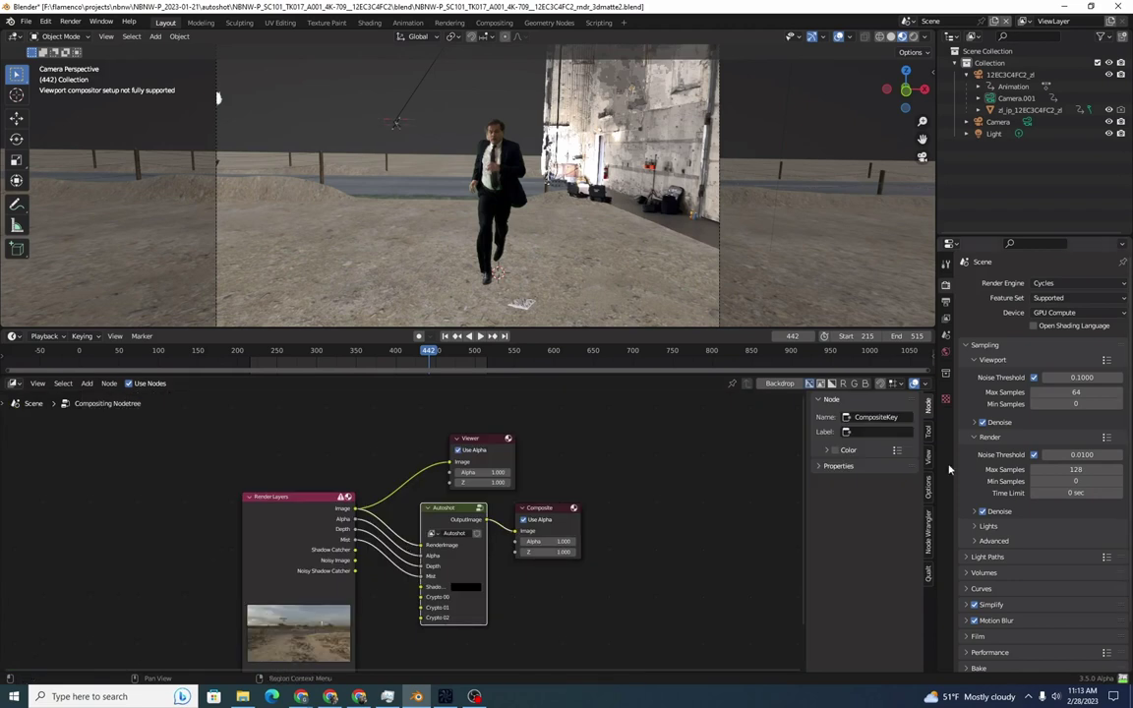
# - Change the node editor to the Shader Editor, show the actor image plane's material nodes, and go to frame 431
pyautogui.click(114, 594)
pyautogui.hotkey('shift', 'F3')
pyautogui.hotkey('shift', 'F3')
pyautogui.hotkey('shift', 'F3')
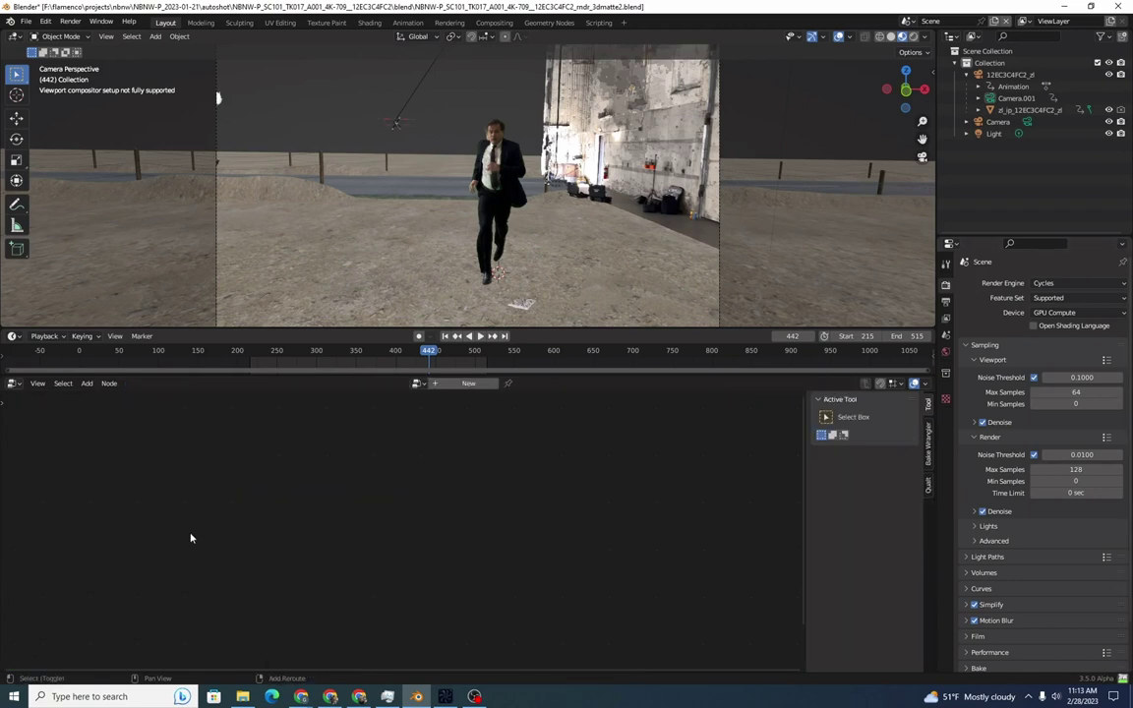
pyautogui.hotkey('shift', 'F3')
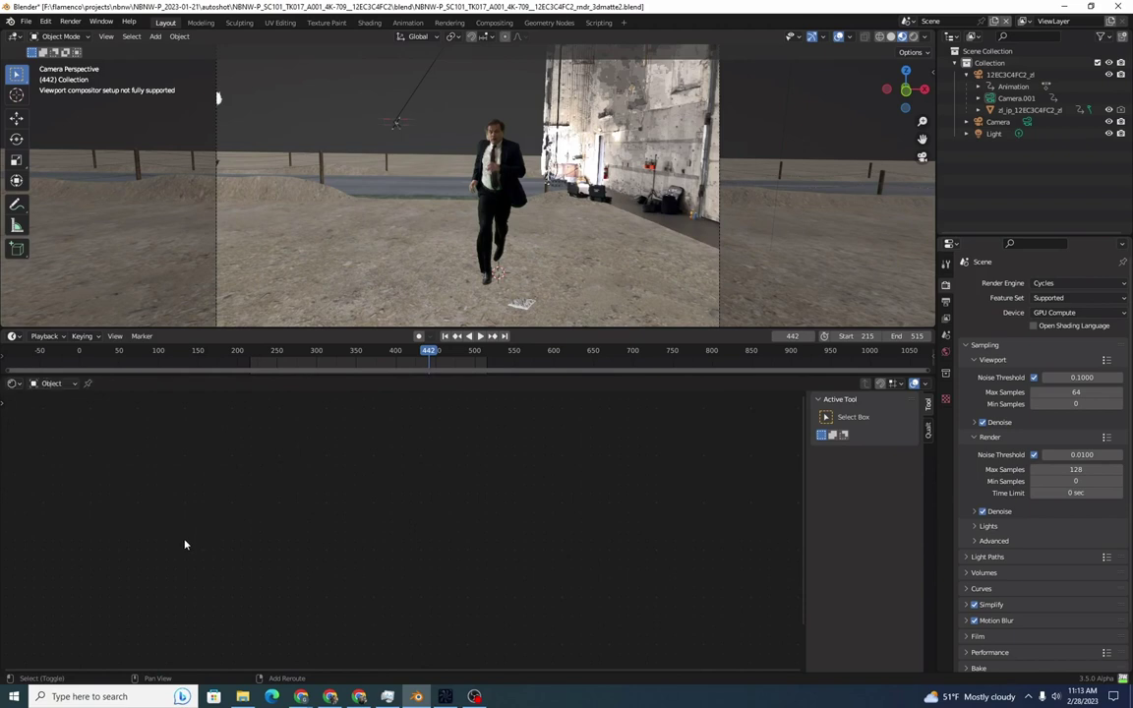
pyautogui.click(604, 241)
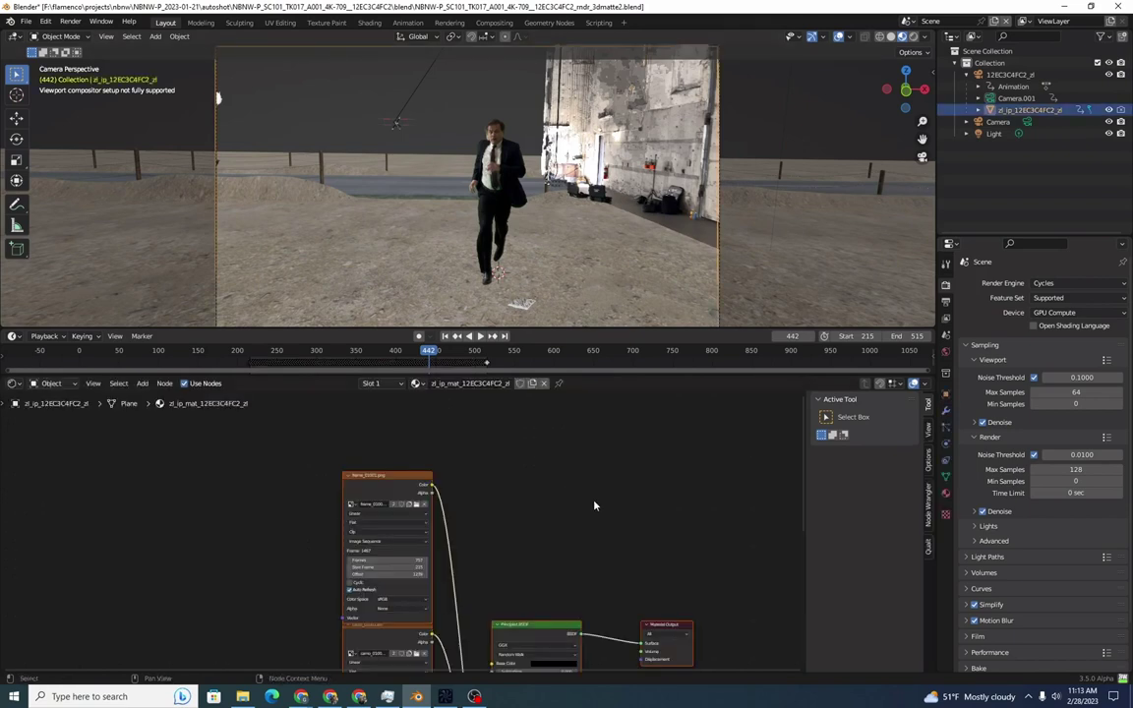
pyautogui.scroll(-2, 588, 506)
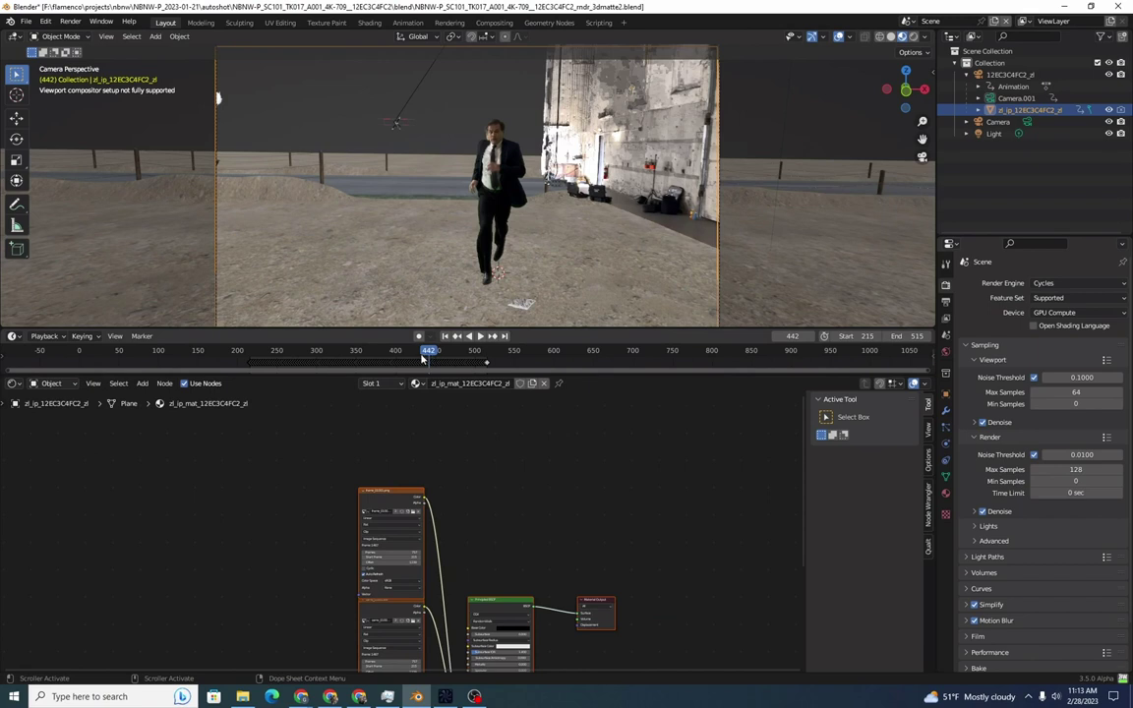
pyautogui.click(420, 353)
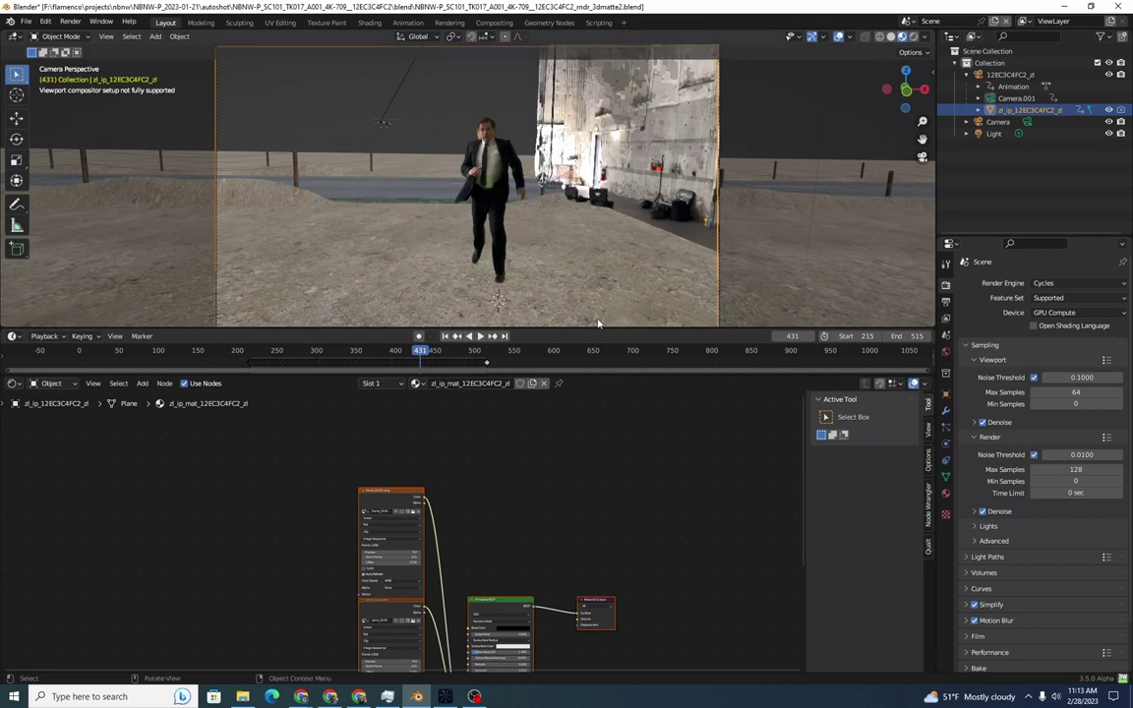
# - Copy the cyc_matte.001 object from the GarbageMatte scene and paste it into the local main scene
pyautogui.click(905, 20)
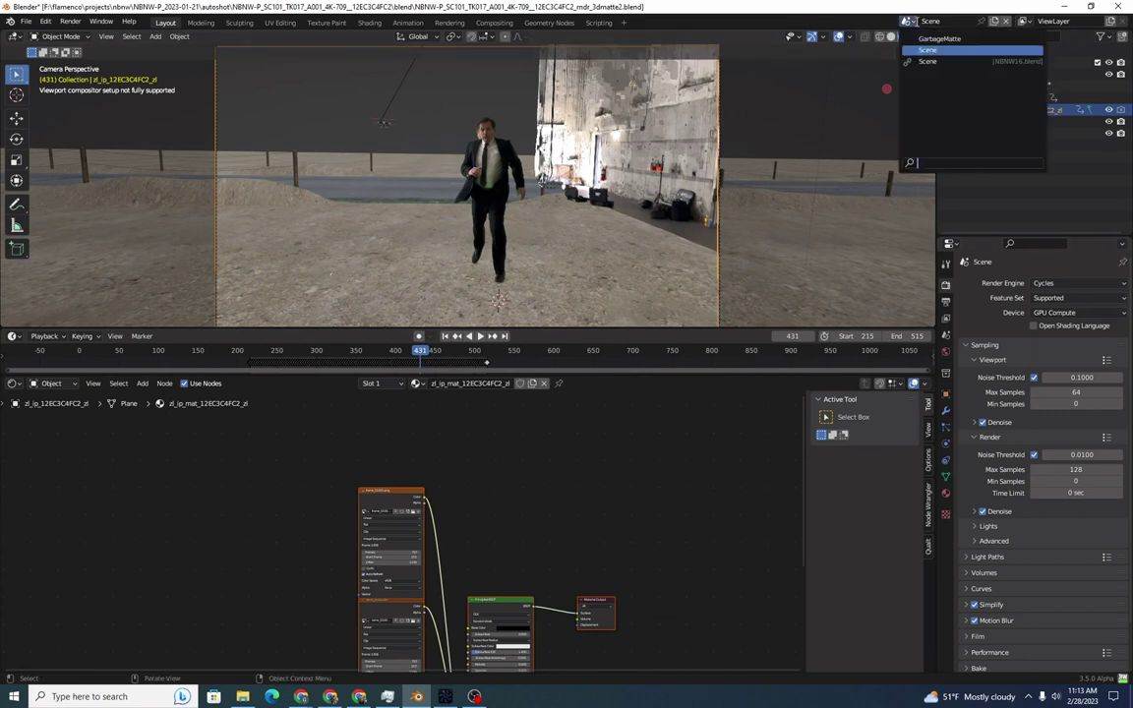
pyautogui.click(936, 39)
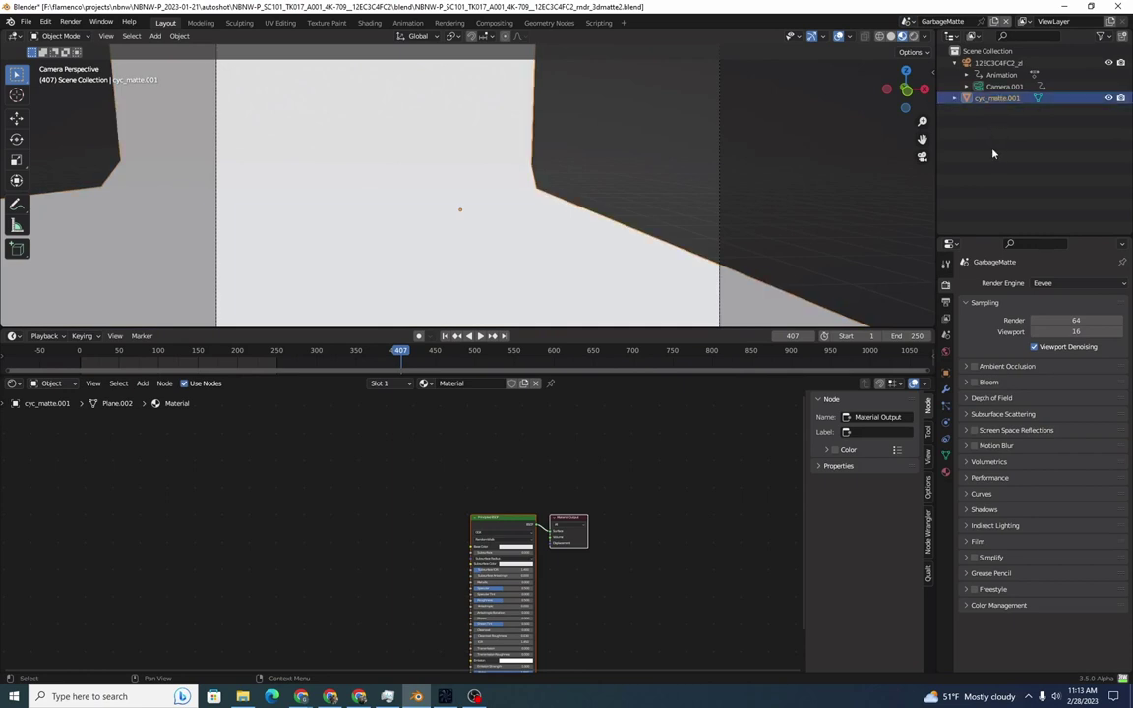
pyautogui.hotkey('ctrl', 'c')
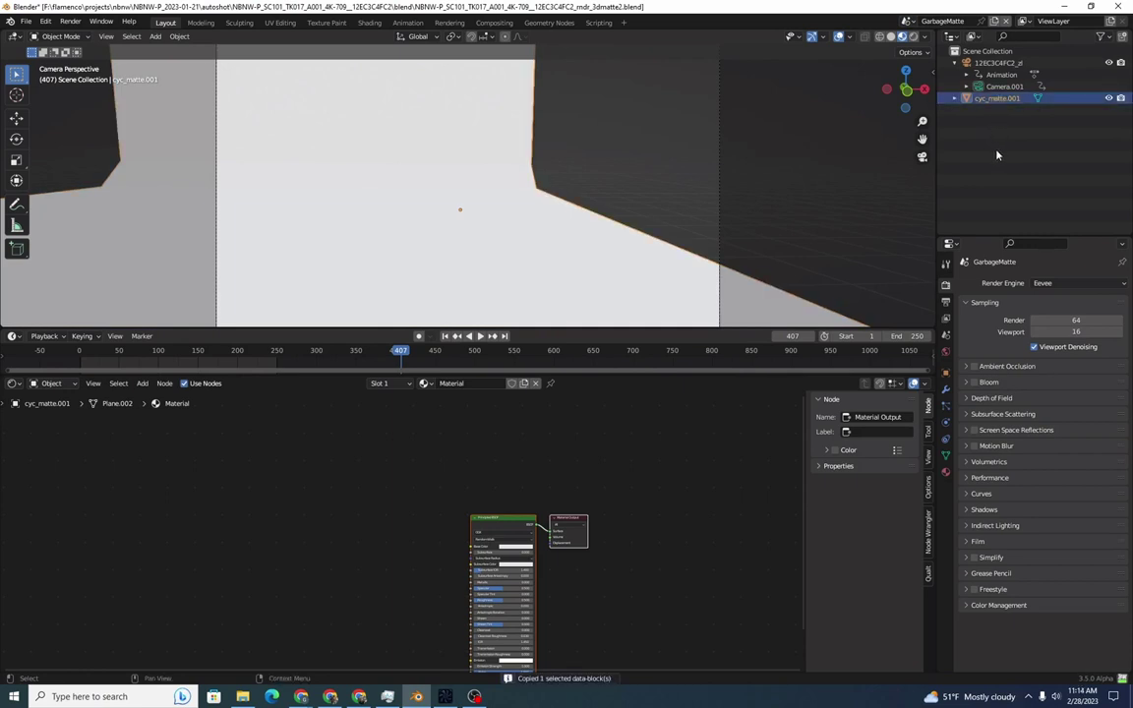
pyautogui.click(909, 21)
pyautogui.click(932, 51)
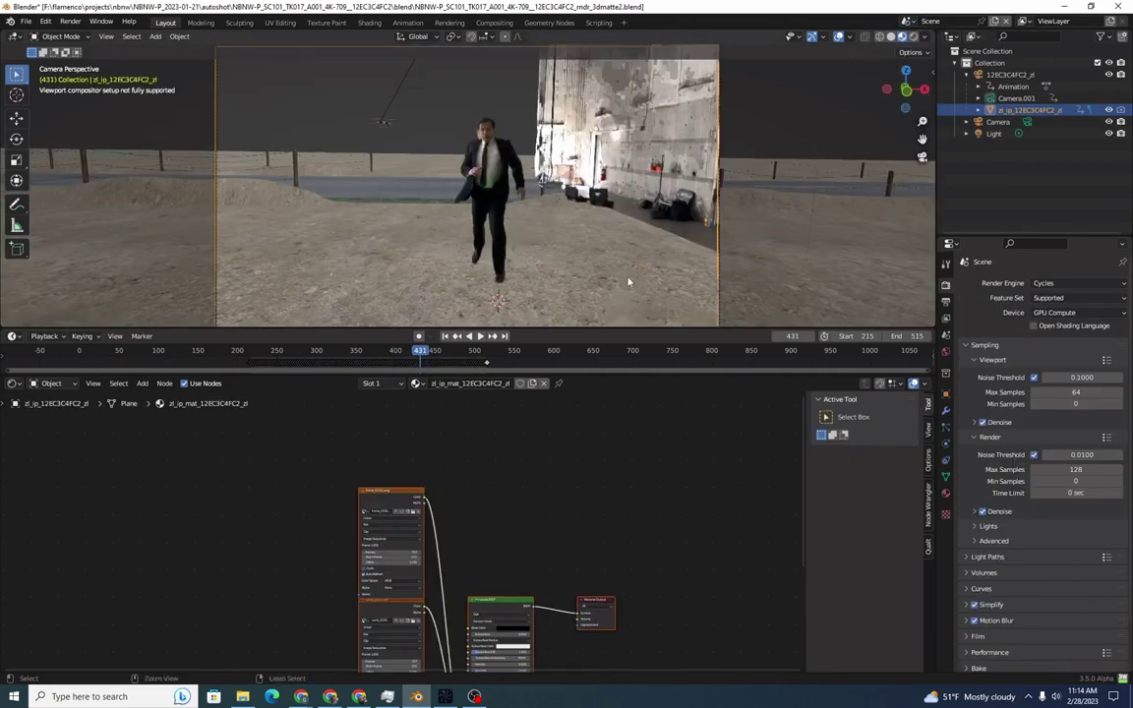
pyautogui.hotkey('ctrl', 'v')
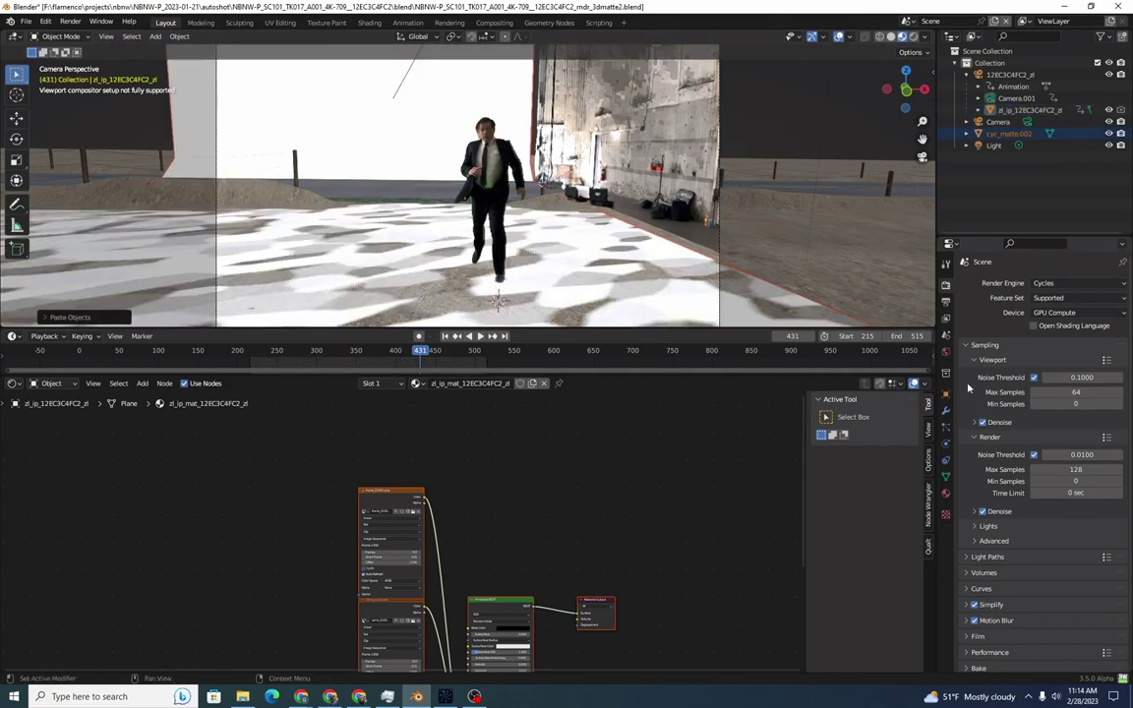
# - Clear the scene's background scene and play back the shot to check the pasted matte, stopping at frame 481
pyautogui.click(945, 333)
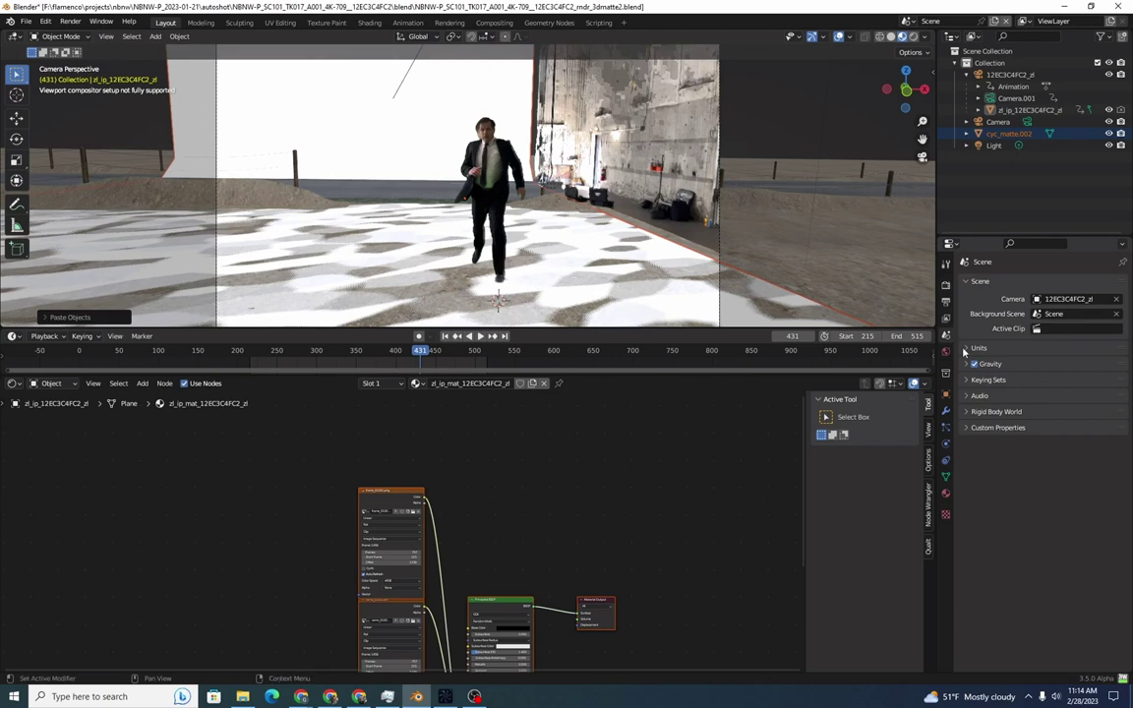
pyautogui.click(1115, 314)
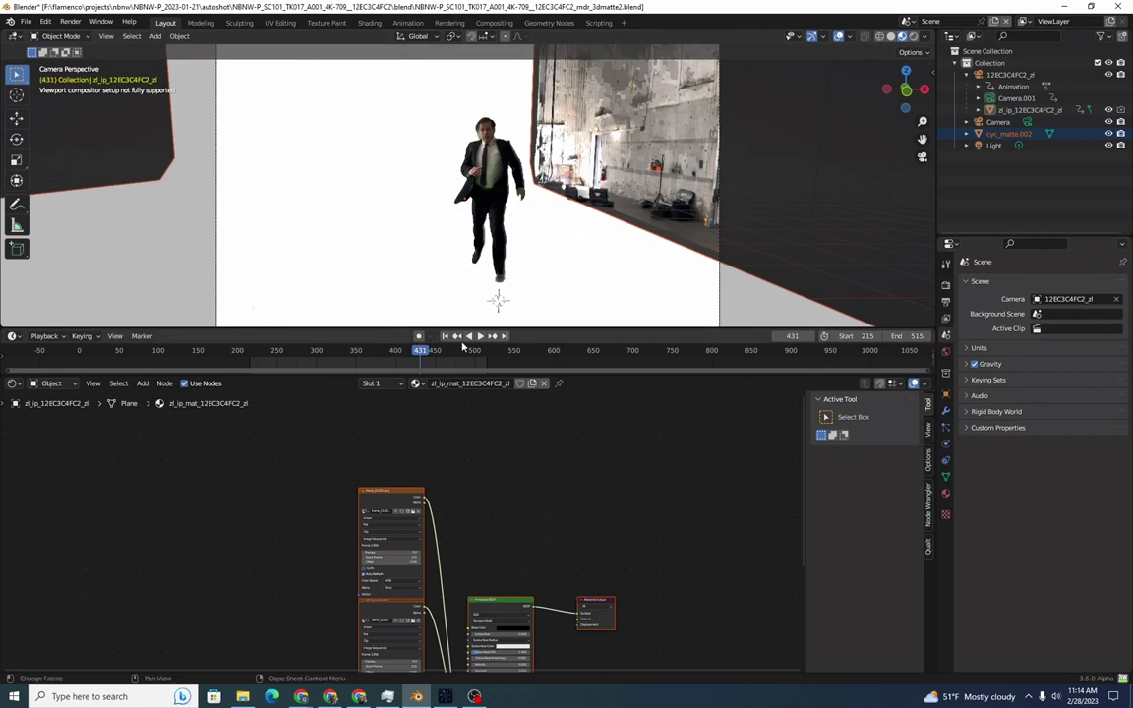
pyautogui.press('space')
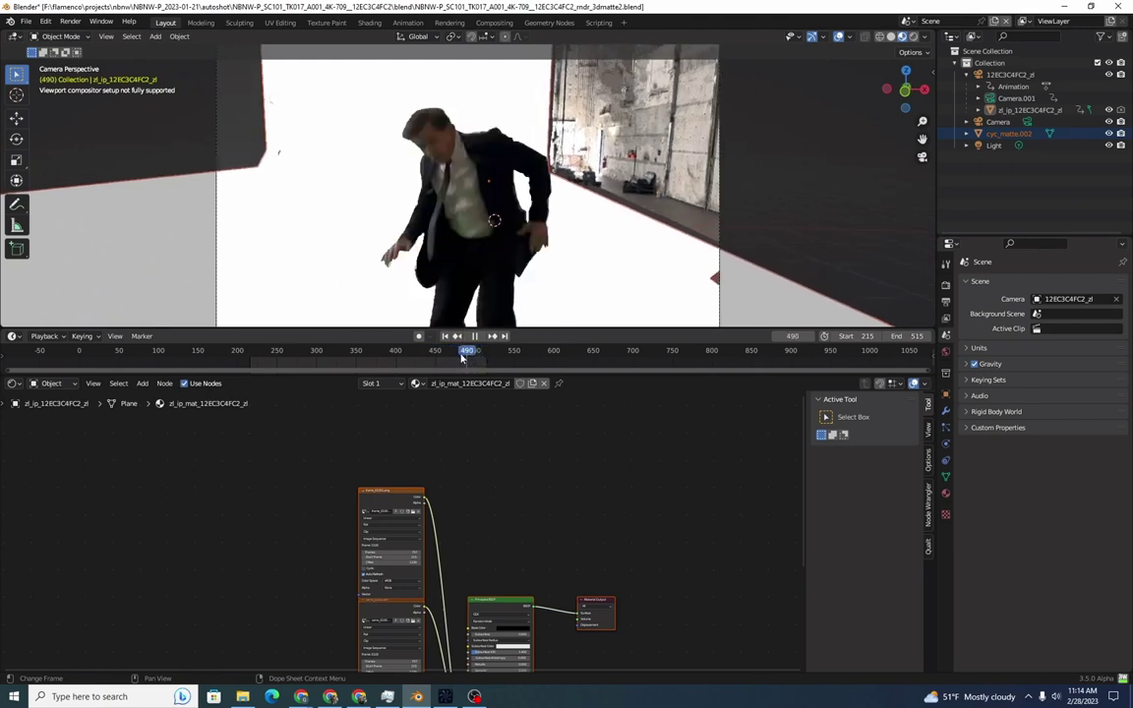
pyautogui.press('space')
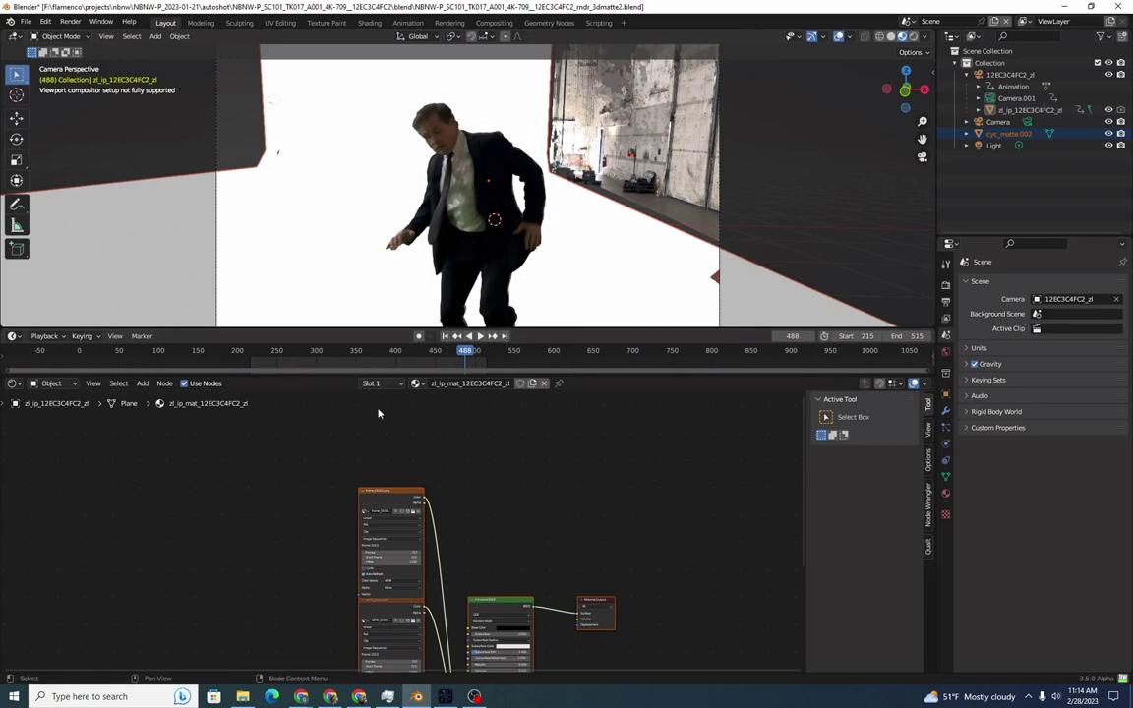
pyautogui.hotkey('shift', 'ctrl', 'space')
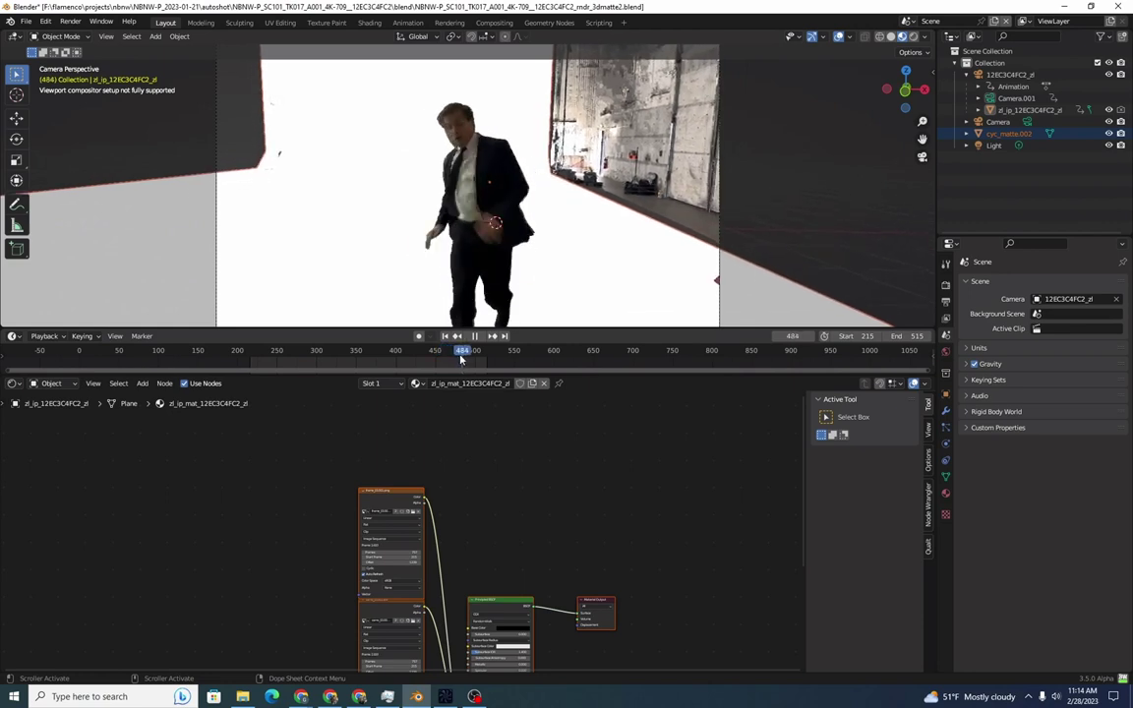
pyautogui.press('space')
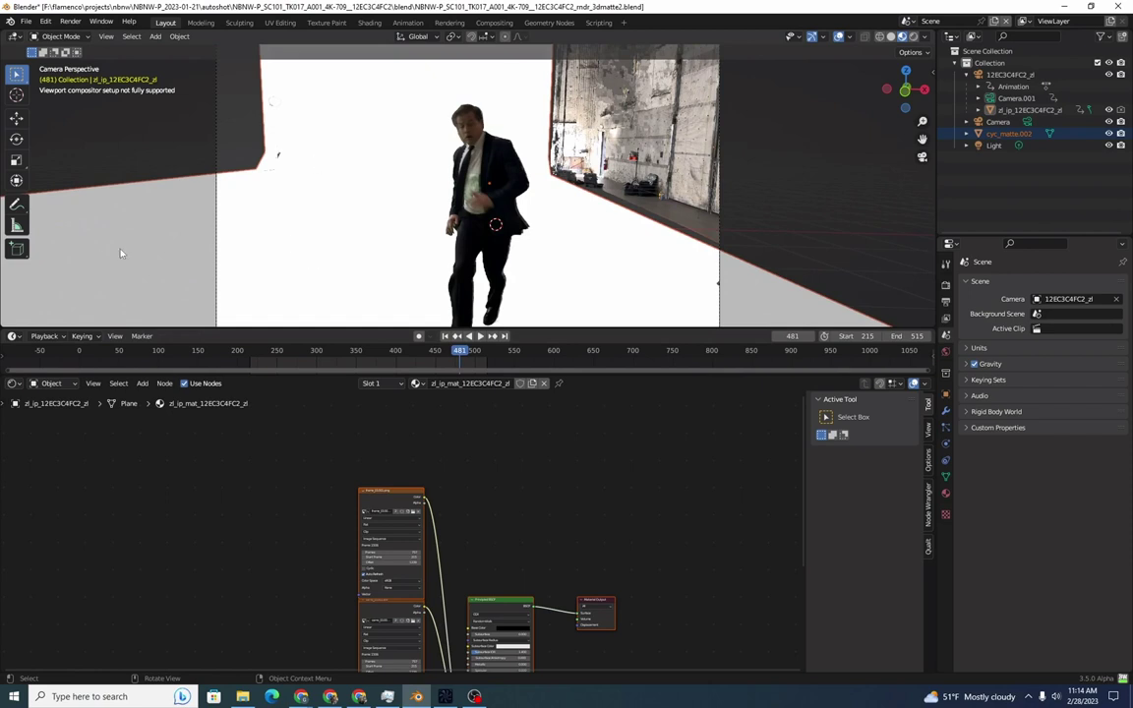
# - In Edit Mode, lower the top edge of the cyc_matte.002 back wall by about 2.2 m along global Z
pyautogui.click(431, 312)
pyautogui.press('Tab')
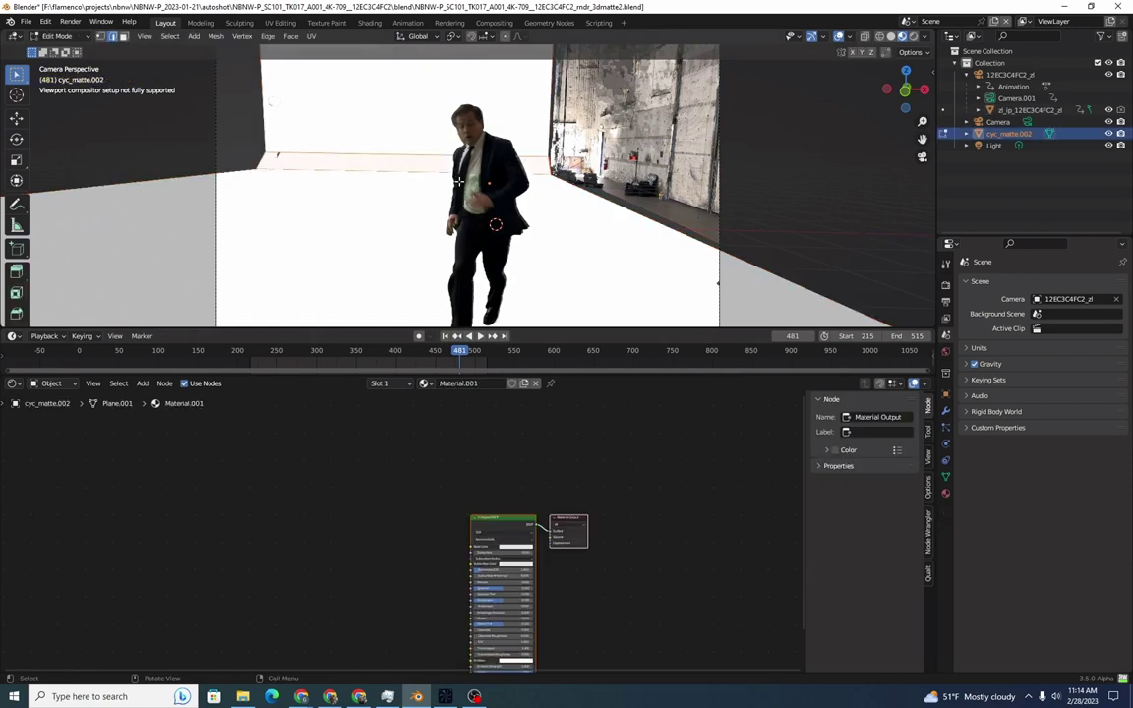
pyautogui.moveTo(440, 162); pyautogui.dragTo(471, 178, button='middle')
pyautogui.scroll(-9, 471, 175)
pyautogui.keyDown('shift'); pyautogui.moveTo(474, 132); pyautogui.dragTo(471, 205, button='middle'); pyautogui.keyUp('shift')
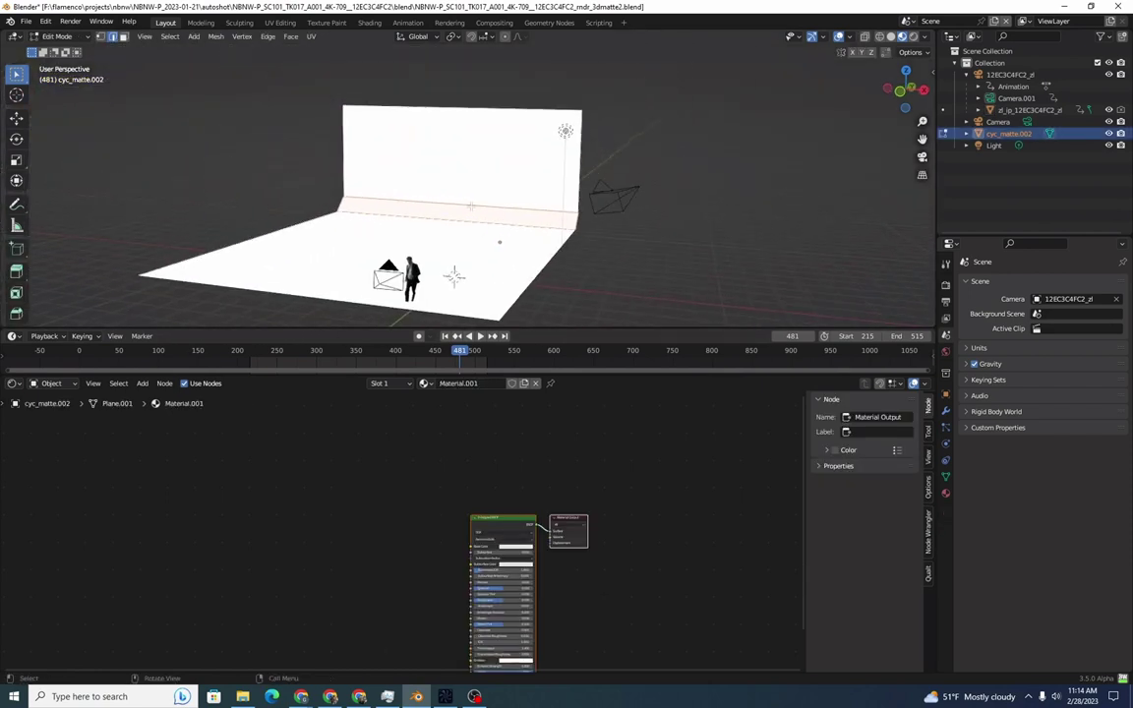
pyautogui.click(473, 136)
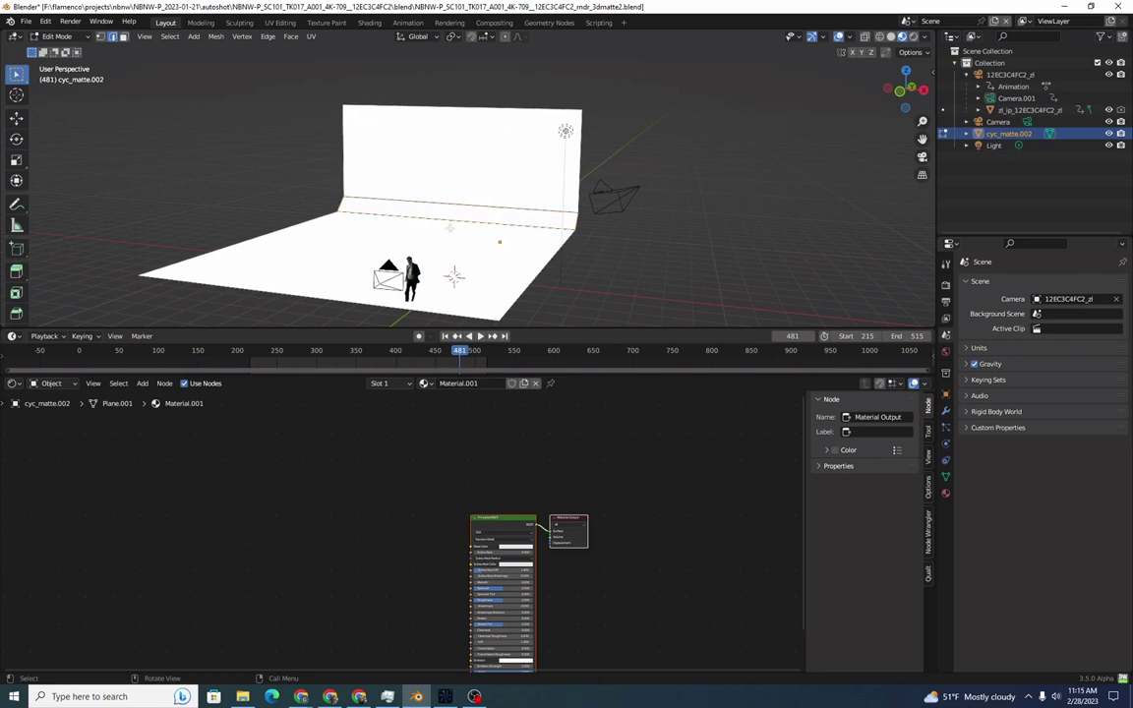
pyautogui.press('KP_0')
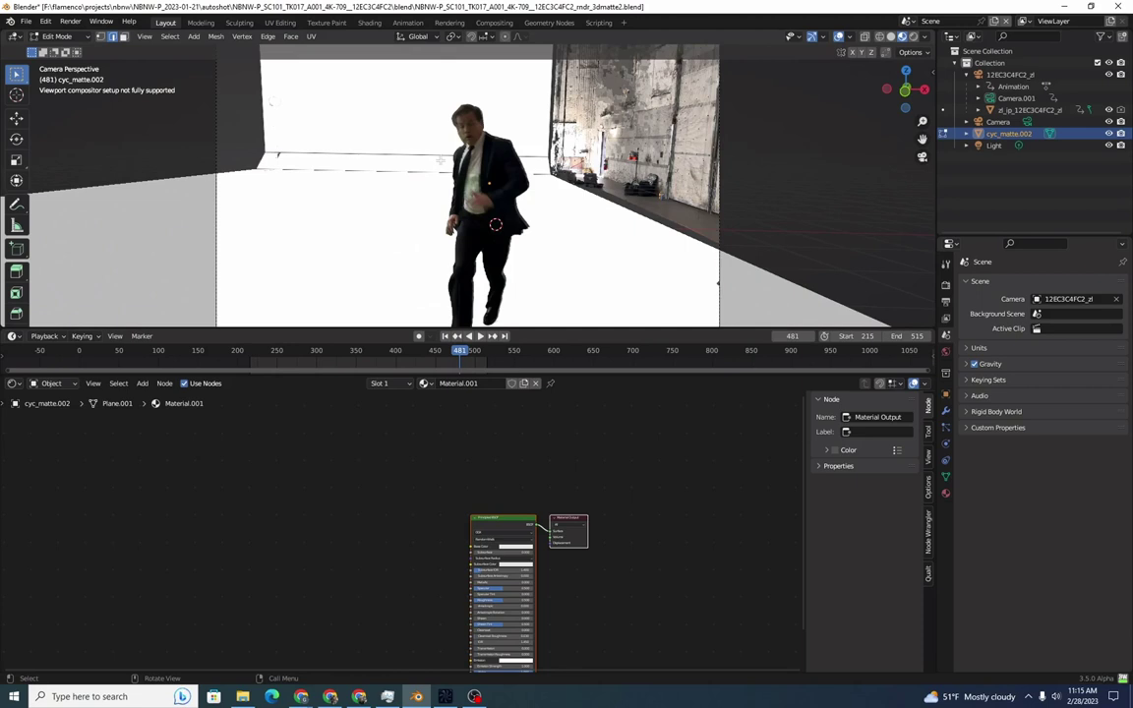
pyautogui.press('g')
pyautogui.press('z')
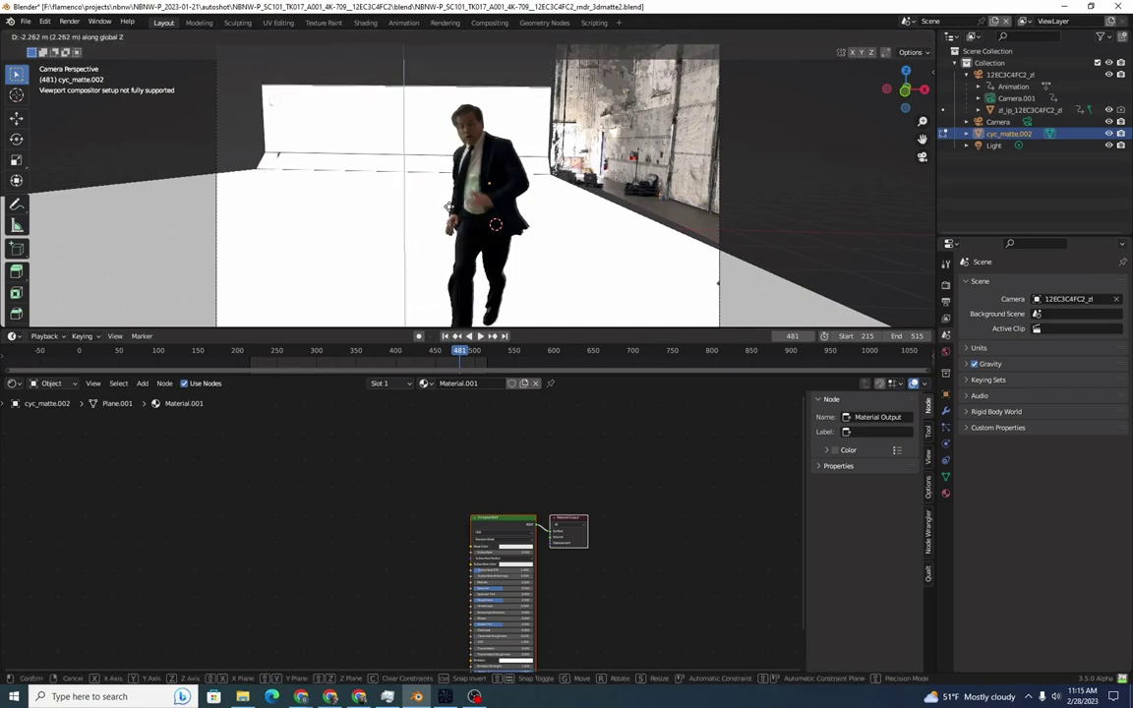
pyautogui.click(405, 187)
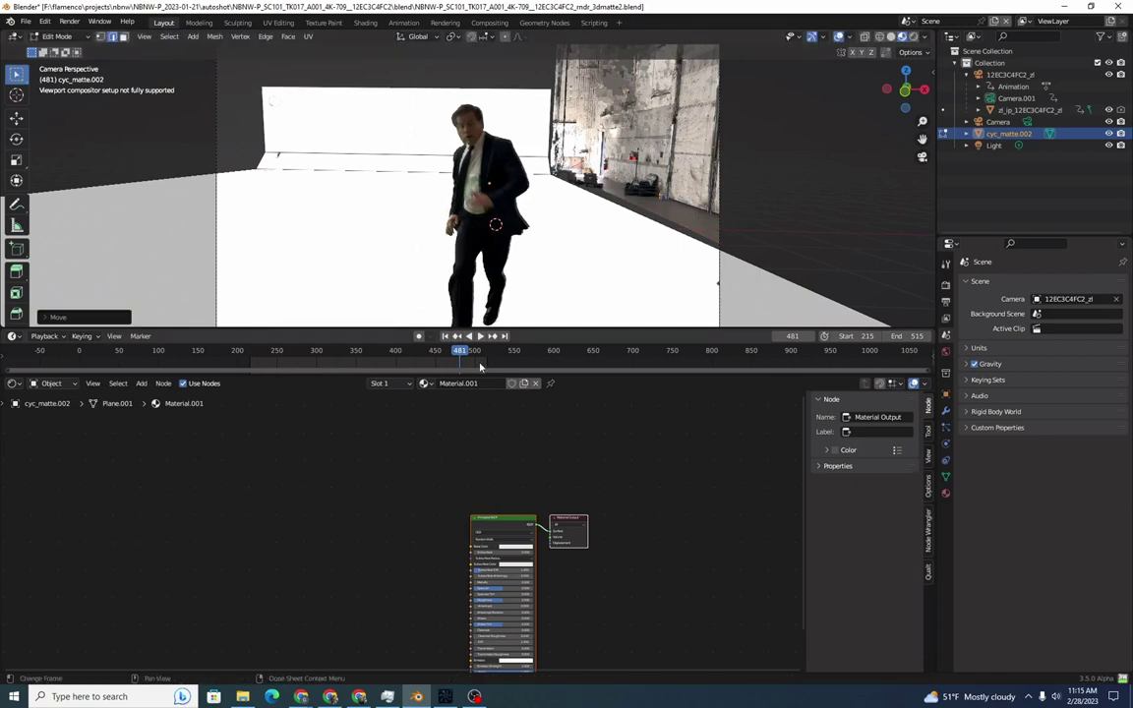
# - Play back the shot to check the lowered matte wall against the actor's movement, returning to frame 481
pyautogui.moveTo(459, 354); pyautogui.dragTo(418, 357)
pyautogui.press('space')
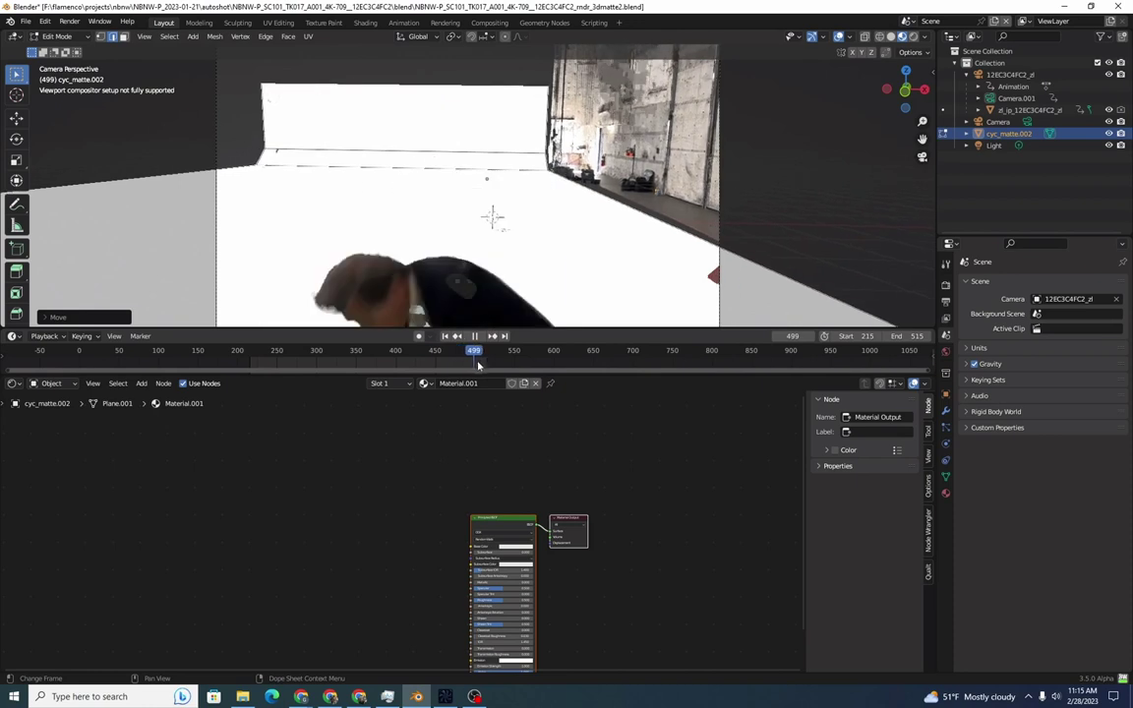
pyautogui.press('Escape')
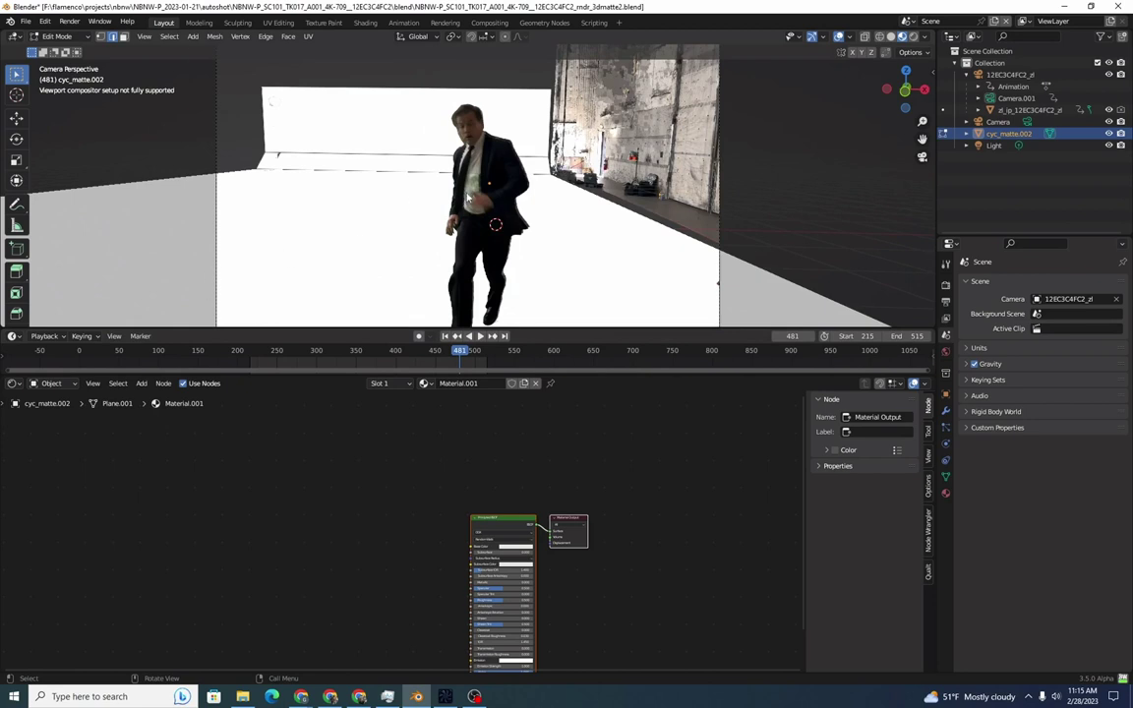
pyautogui.scroll(-2, 467, 198)
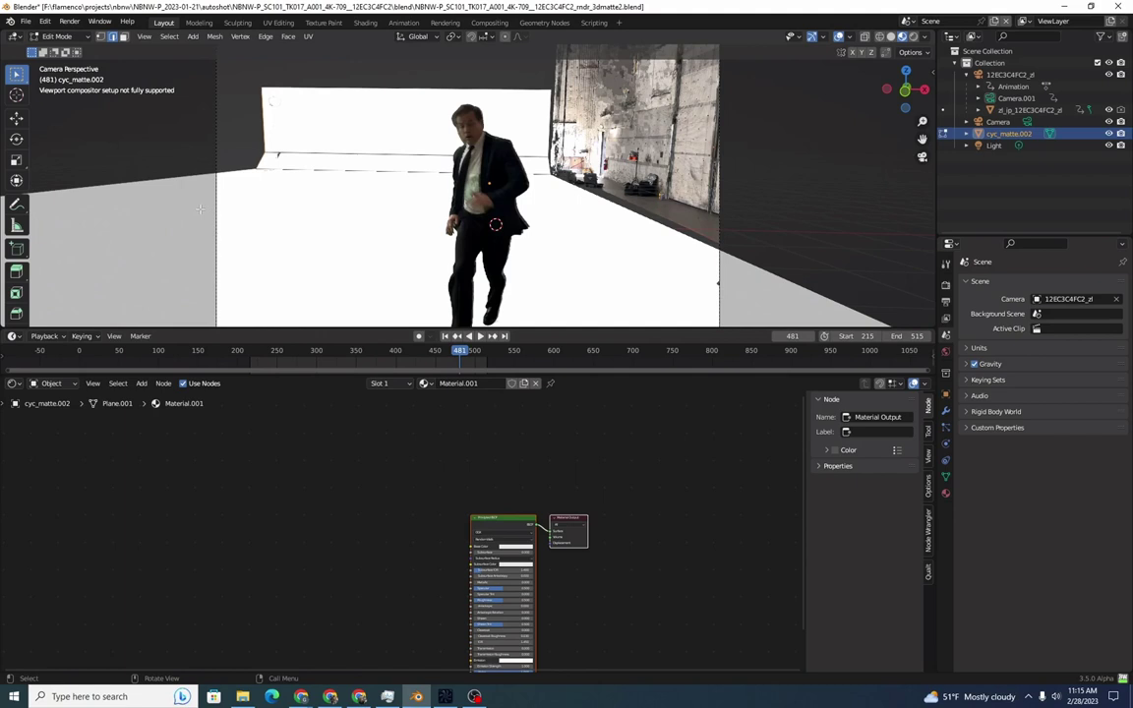
# - Move the matte's left side inward about 5.7 m along global X, and check the actor's coverage up to frame 495
pyautogui.press('g')
pyautogui.press('x')
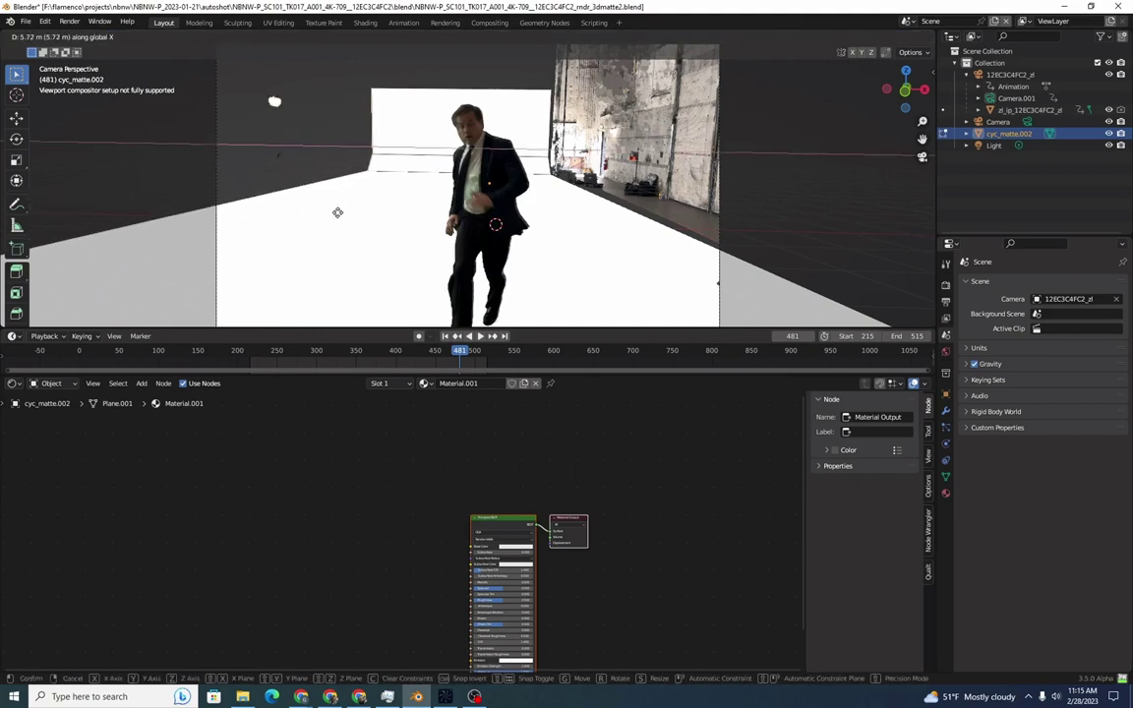
pyautogui.click(339, 213)
pyautogui.hotkey('shift', 'ctrl', 'space')
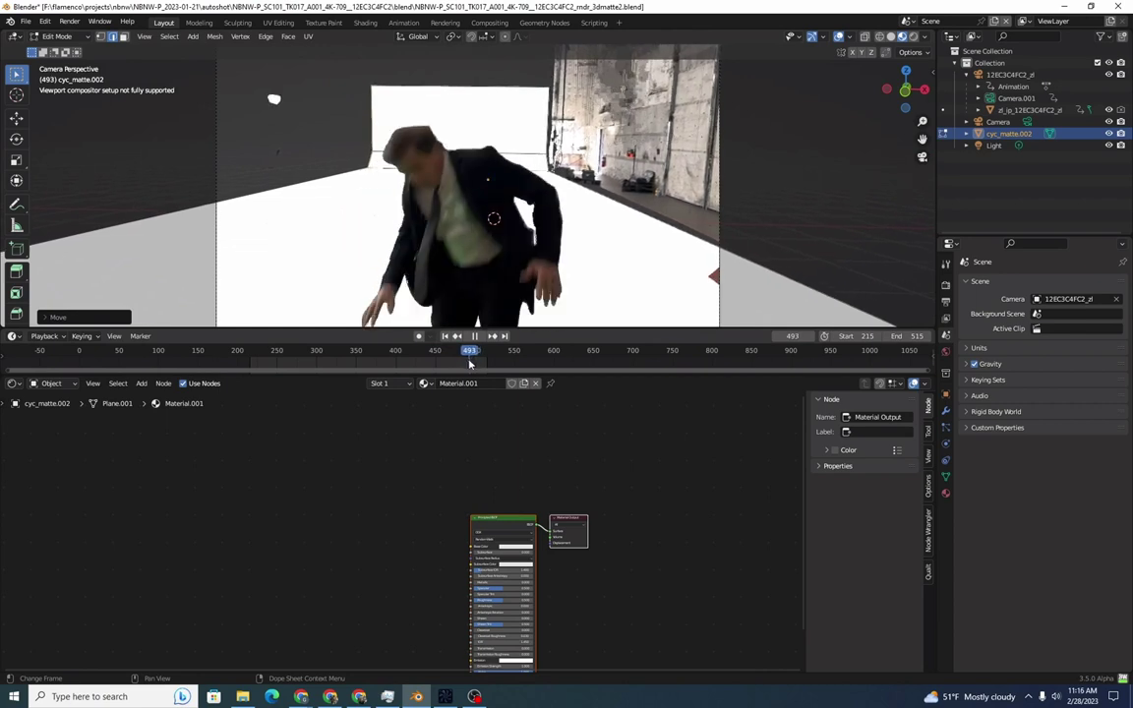
pyautogui.press('space')
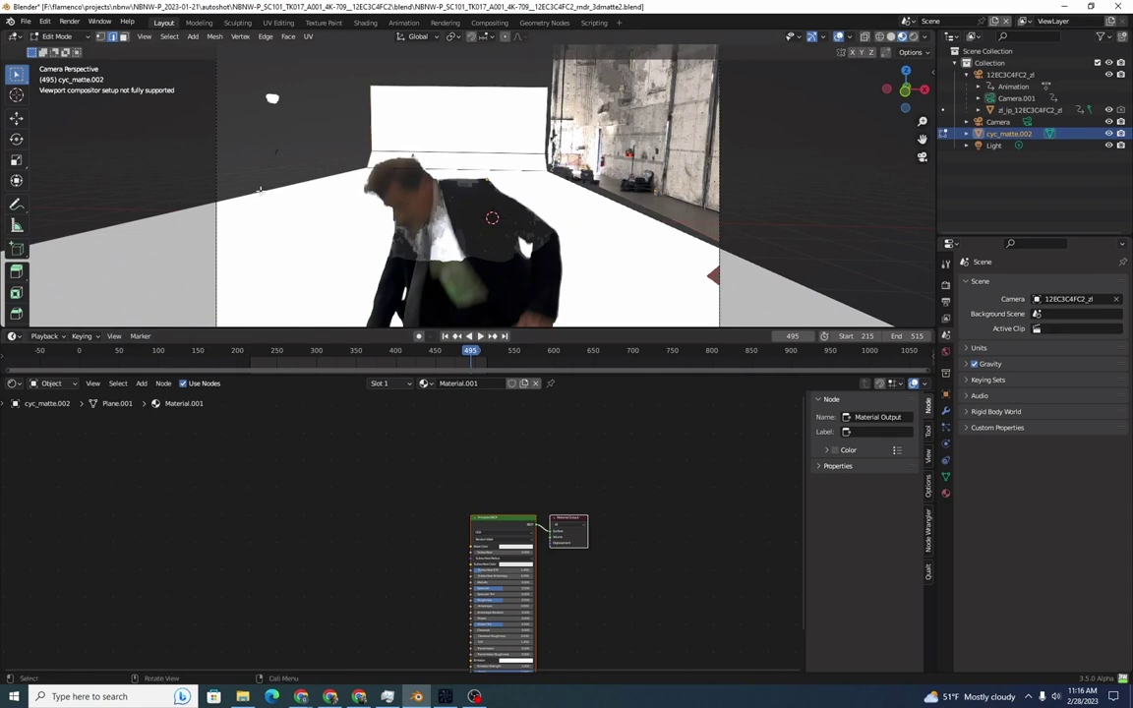
# - Add one loop cut across the matte's floor and slide it toward the back wall by a factor of about -0.21
pyautogui.hotkey('ctrl', 'r')
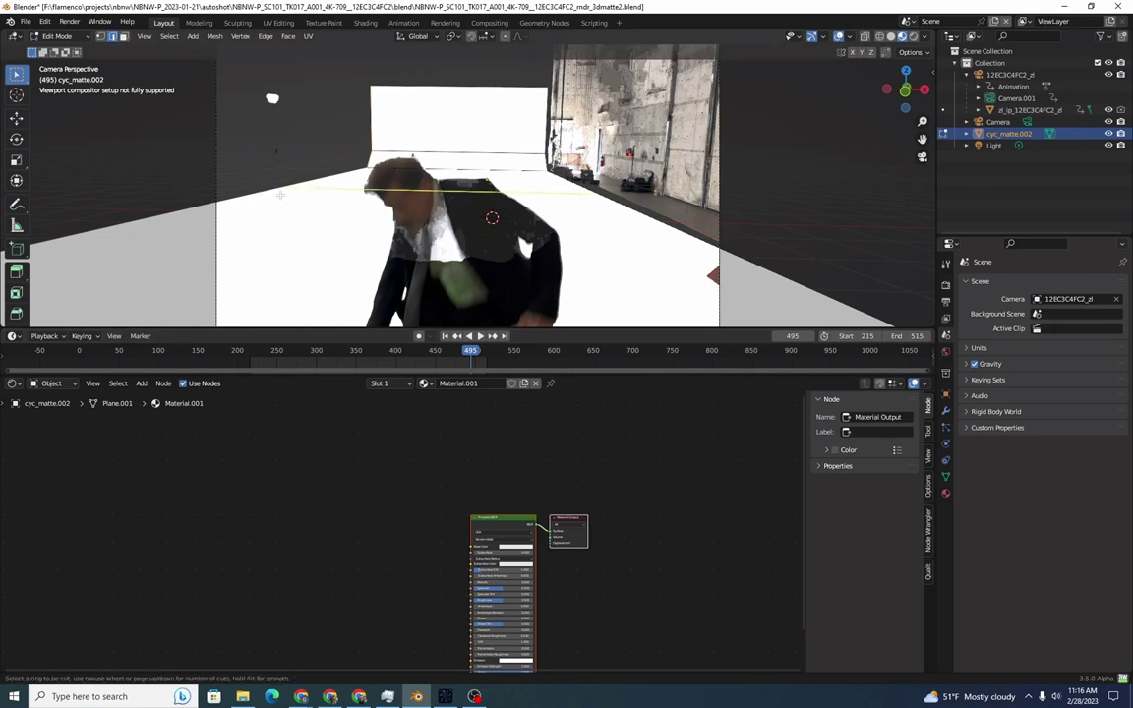
pyautogui.click(286, 194)
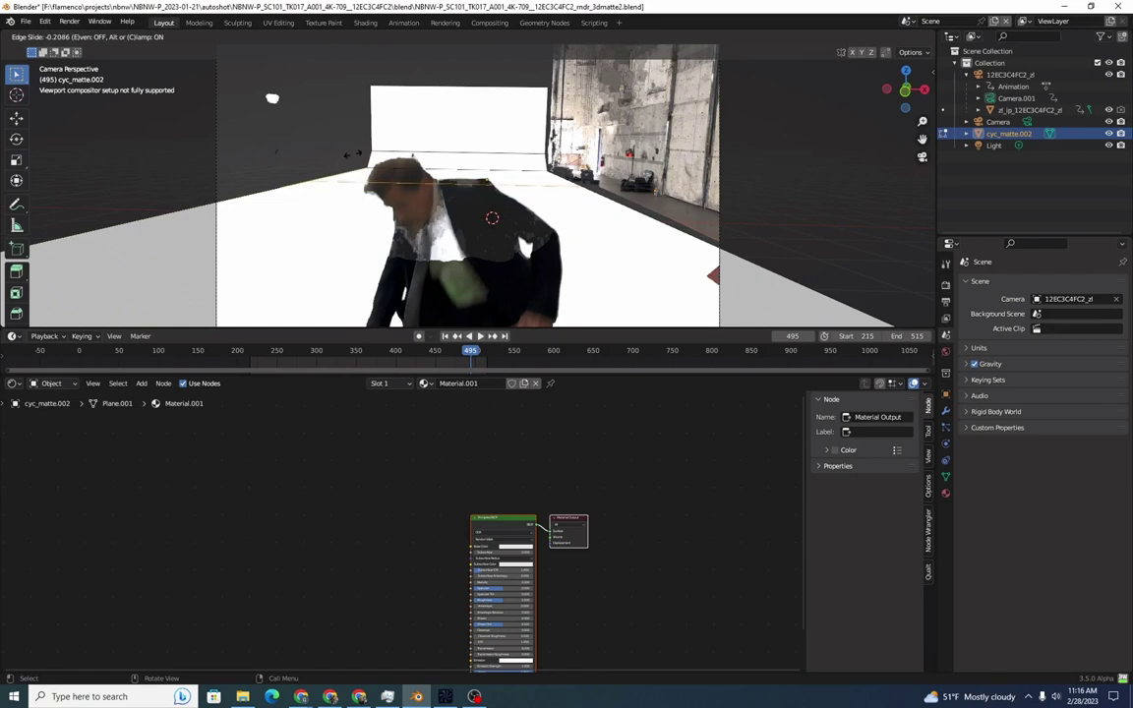
pyautogui.click(354, 154)
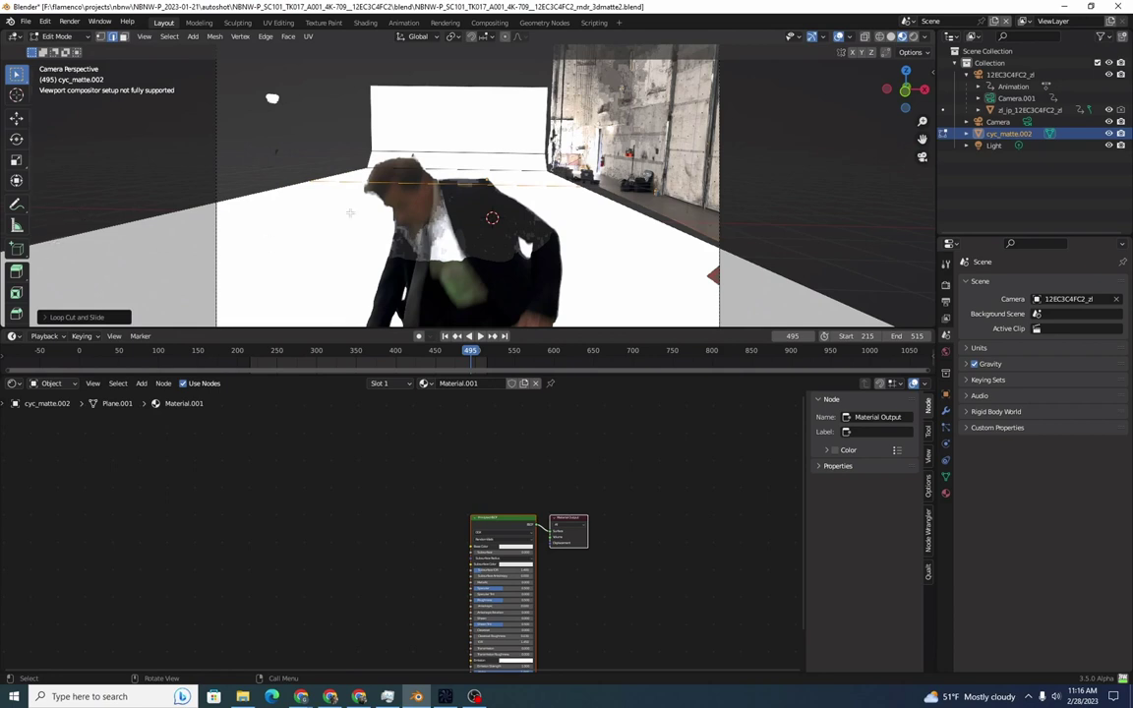
# - Move the matte floor's front-left corner vertex about 4.4 m inward along global X, and check the actor's coverage up to frame 497
pyautogui.moveTo(477, 177); pyautogui.dragTo(411, 204, button='middle')
pyautogui.scroll(-5, 430, 194)
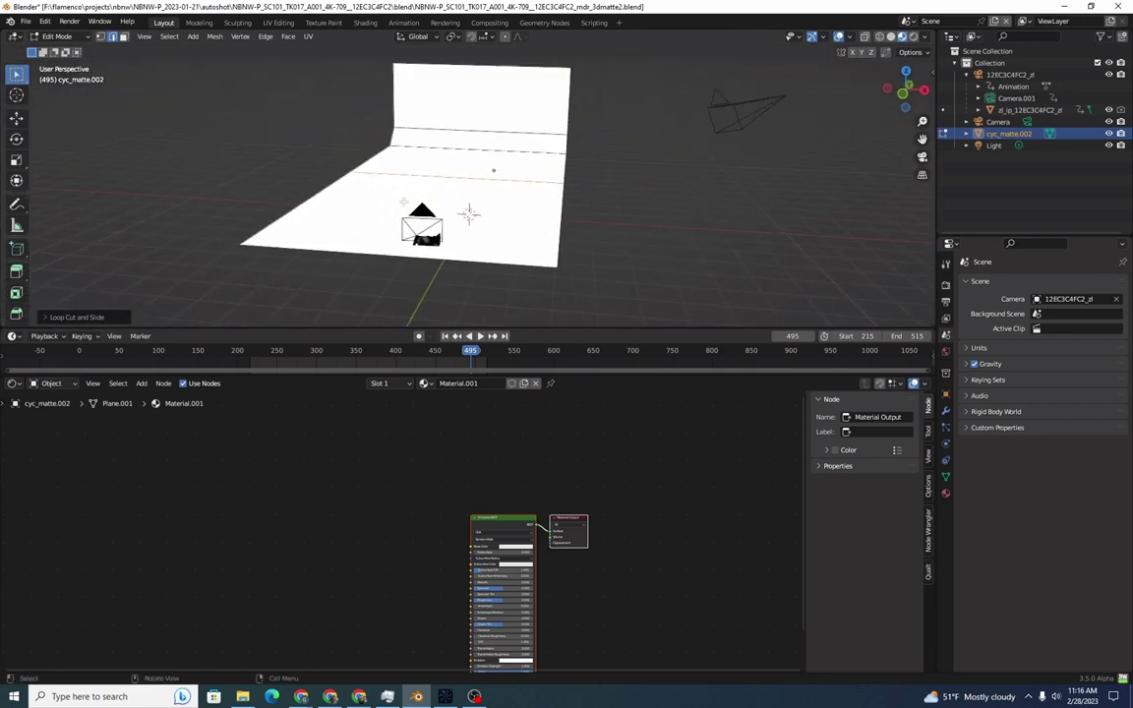
pyautogui.press('1')
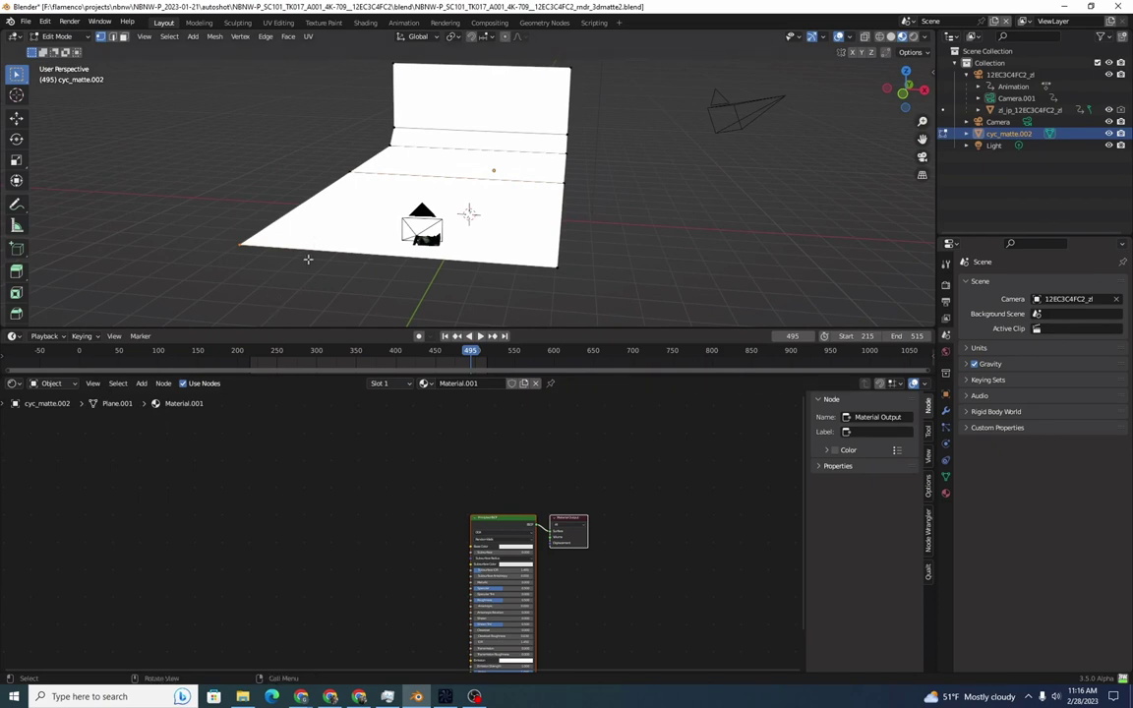
pyautogui.press('KP_0')
pyautogui.press('g')
pyautogui.press('x')
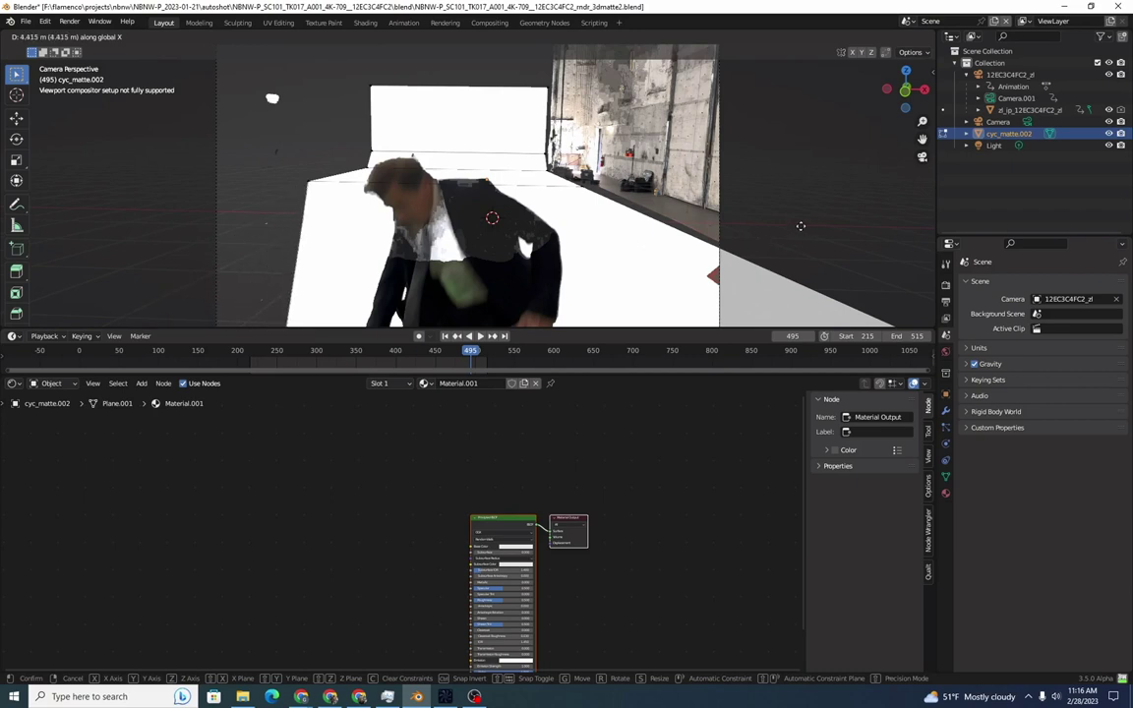
pyautogui.click(792, 229)
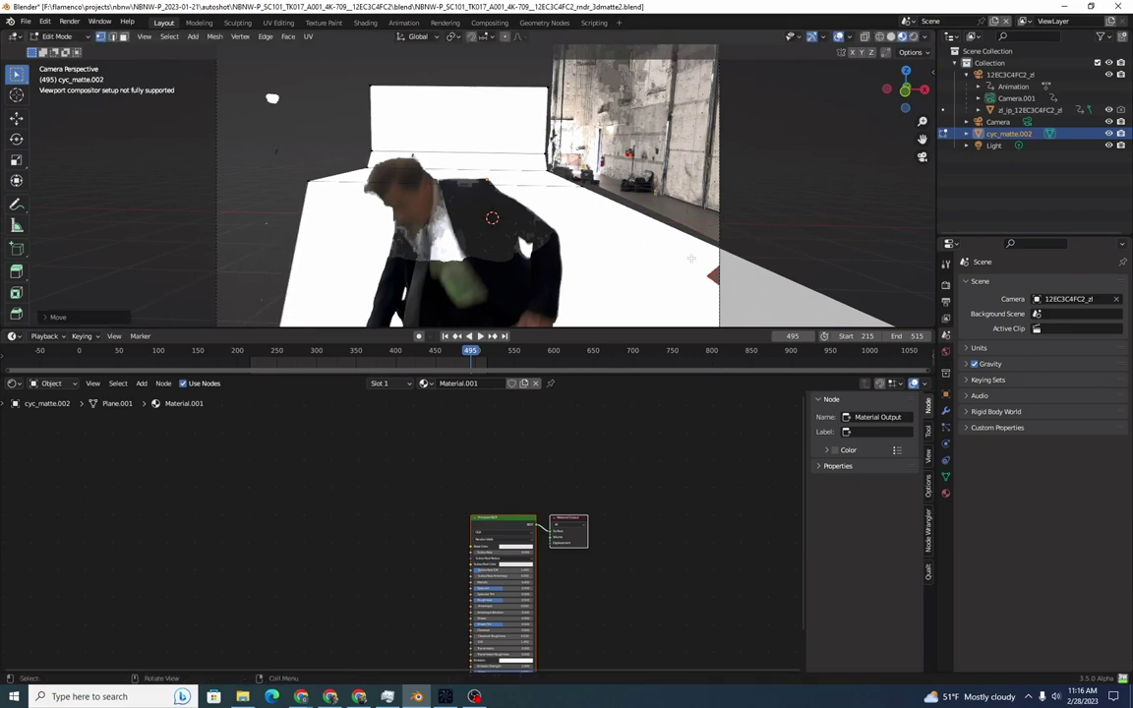
pyautogui.moveTo(469, 355)
pyautogui.mouseDown()
pyautogui.moveTo(447, 362)
pyautogui.moveTo(473, 358)
pyautogui.mouseUp()
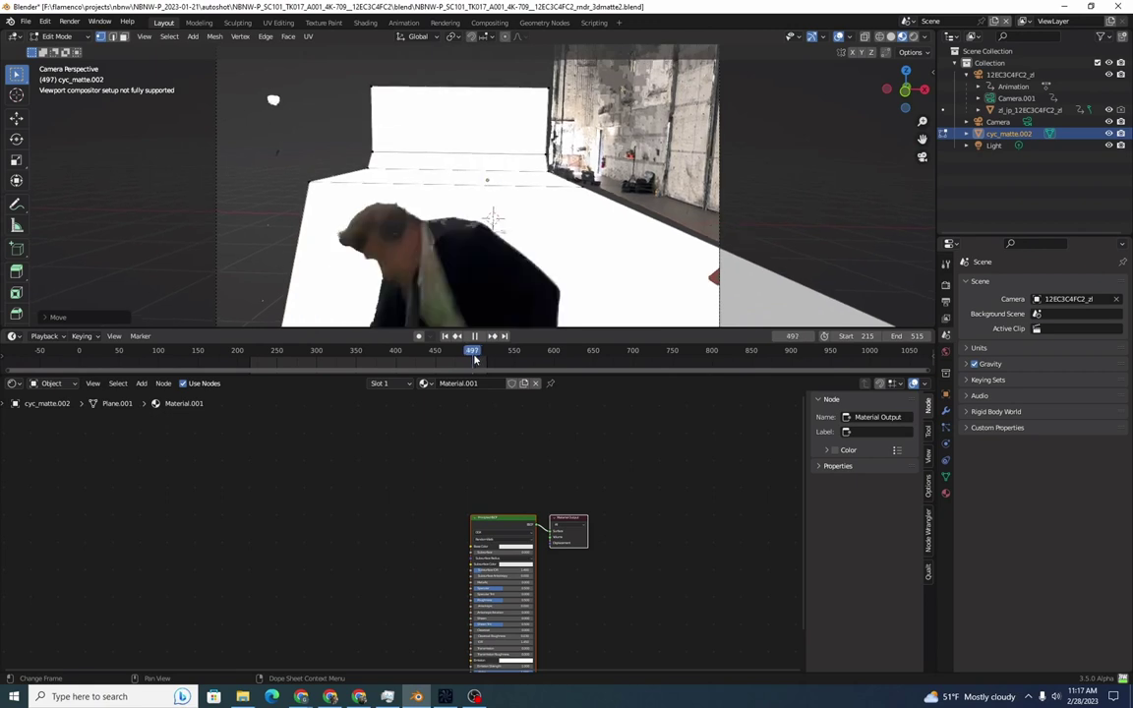
pyautogui.click(476, 337)
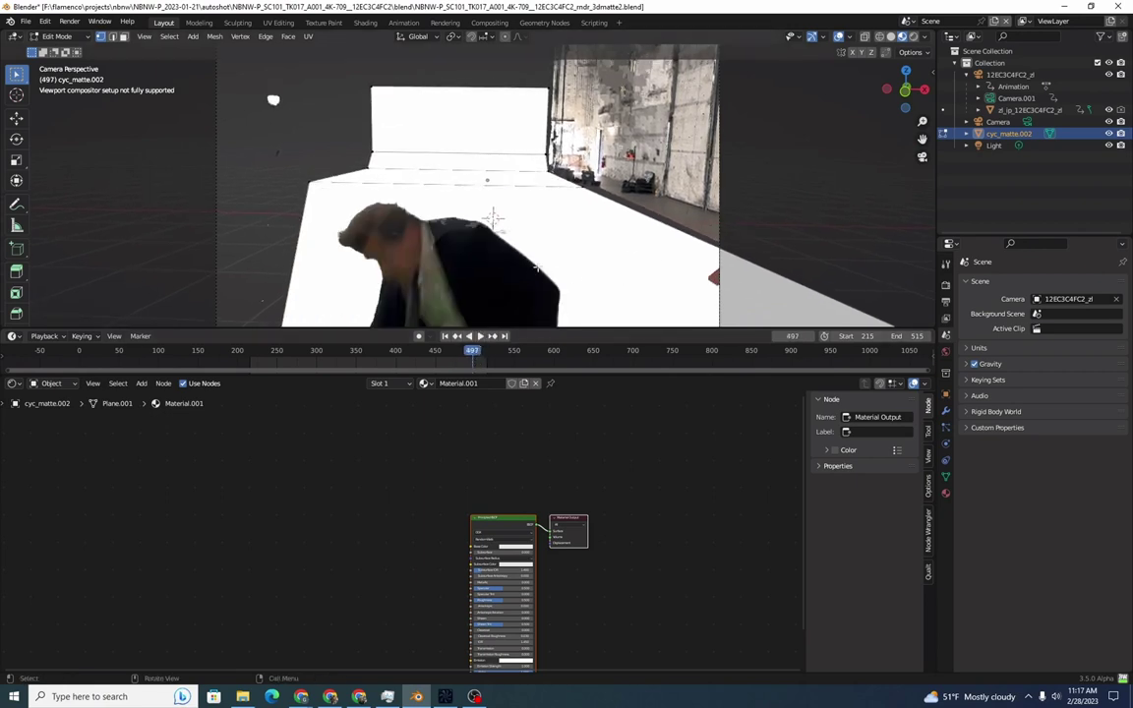
# - Move the matte floor's front-right corner vertex a little over 1.5 m inward along global X
pyautogui.moveTo(558, 207); pyautogui.dragTo(483, 212, button='middle')
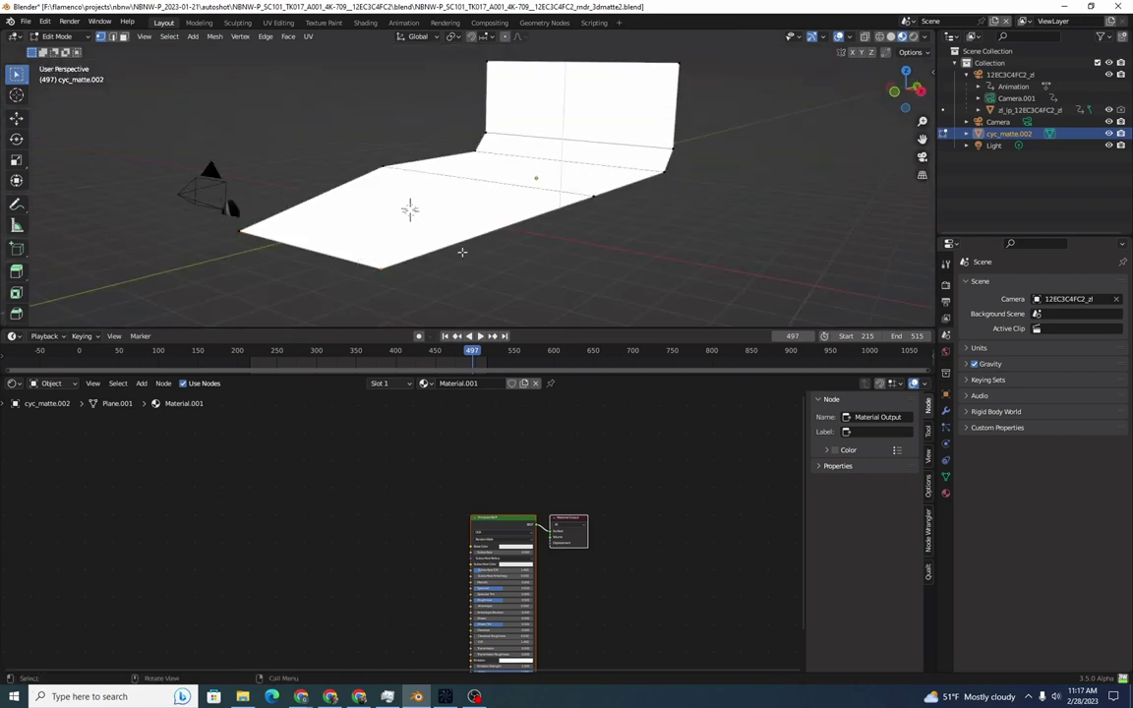
pyautogui.press('KP_0')
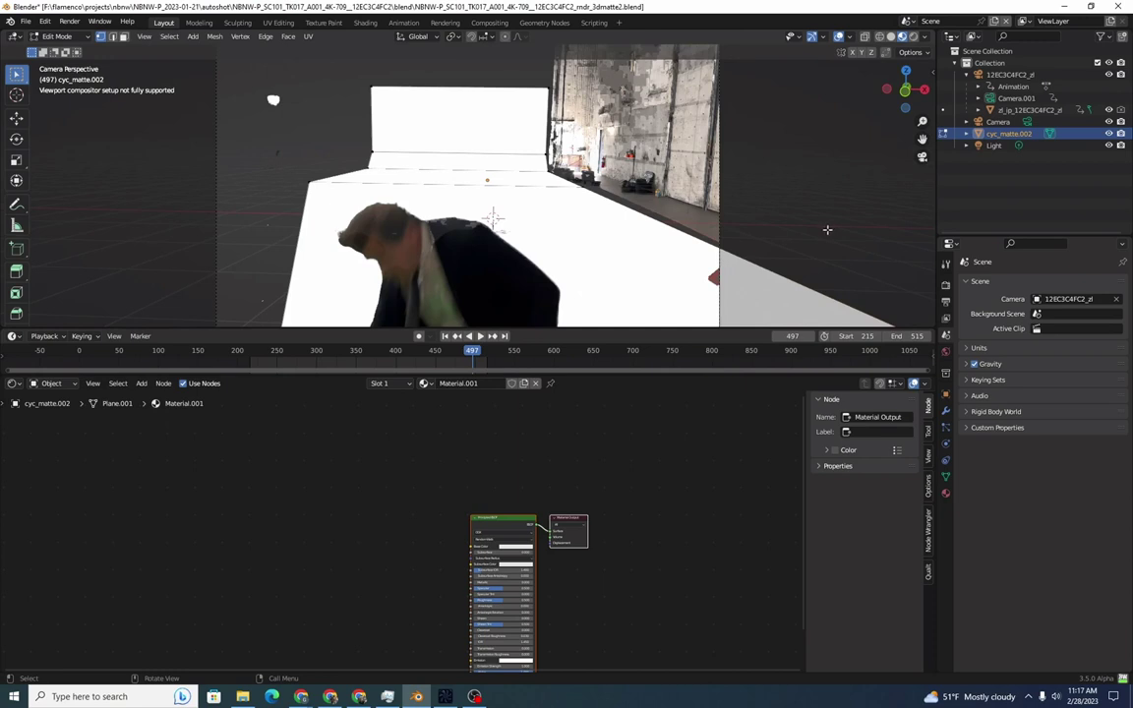
pyautogui.press('g')
pyautogui.press('x')
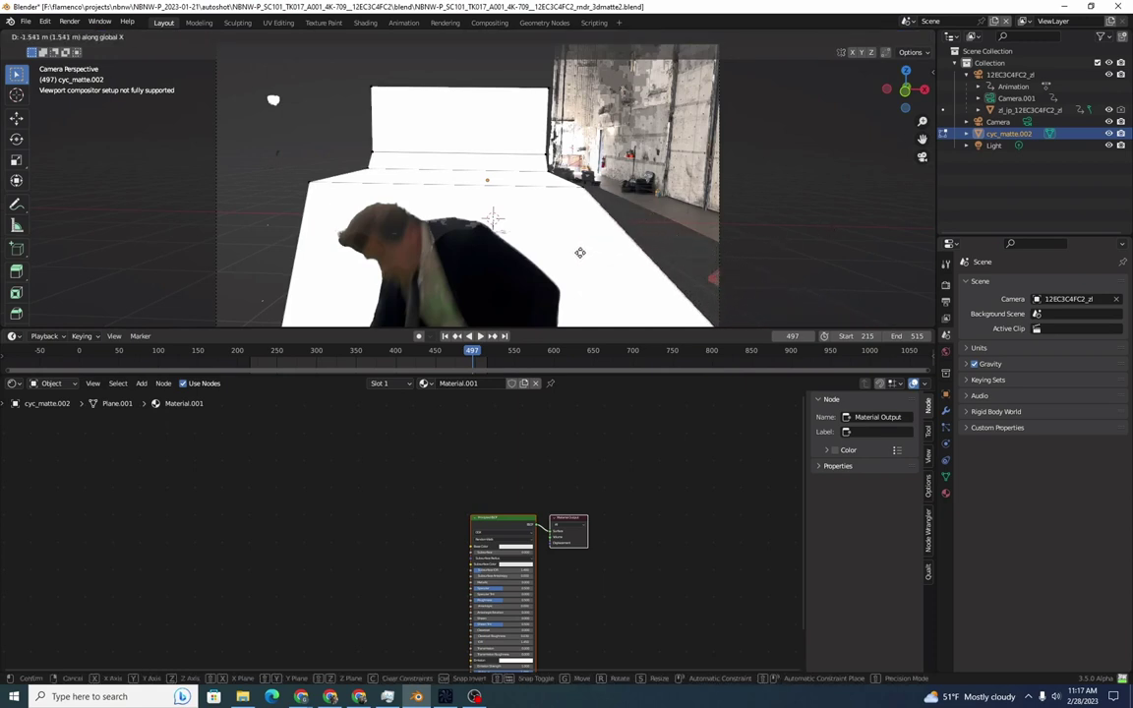
pyautogui.click(545, 256)
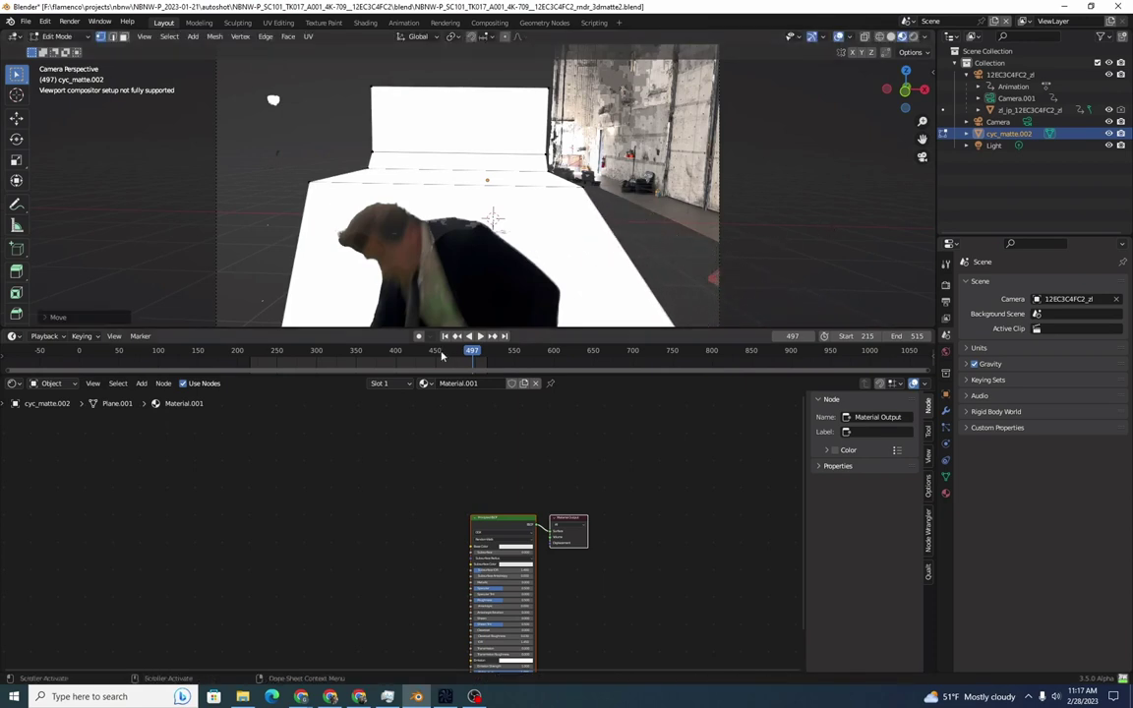
# - Scrub through the shot to check the narrowed matte floor against the actor's movement, stopping at frame 377
pyautogui.moveTo(442, 356); pyautogui.dragTo(468, 365)
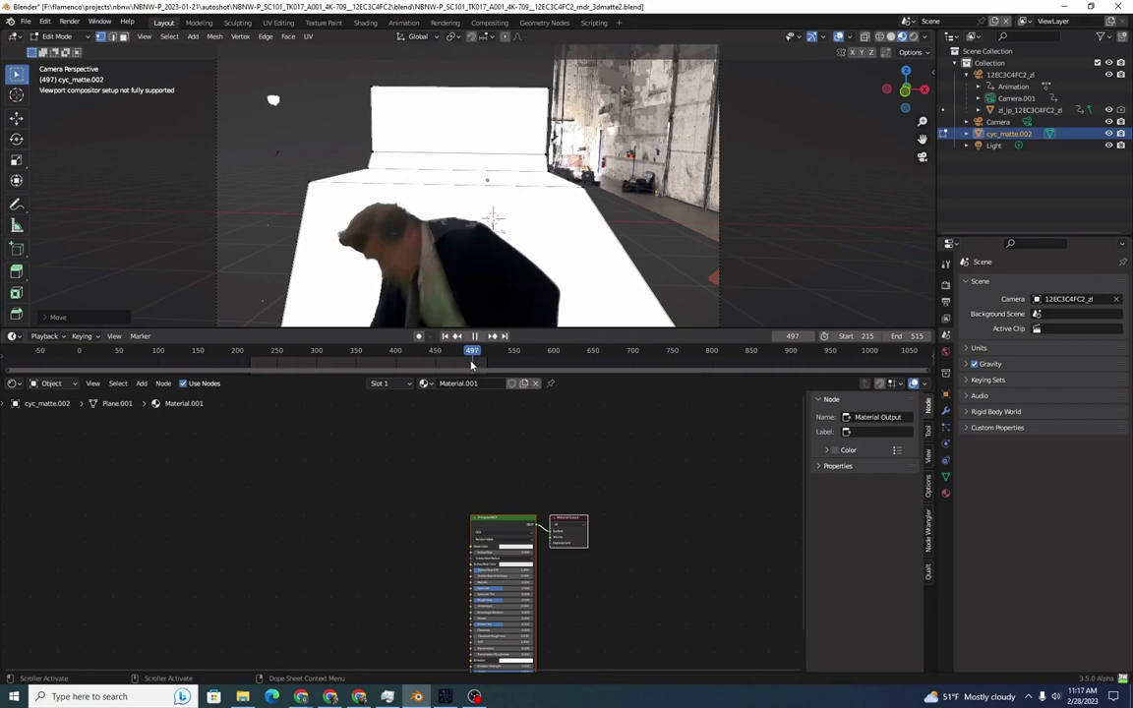
pyautogui.moveTo(472, 364); pyautogui.dragTo(405, 386)
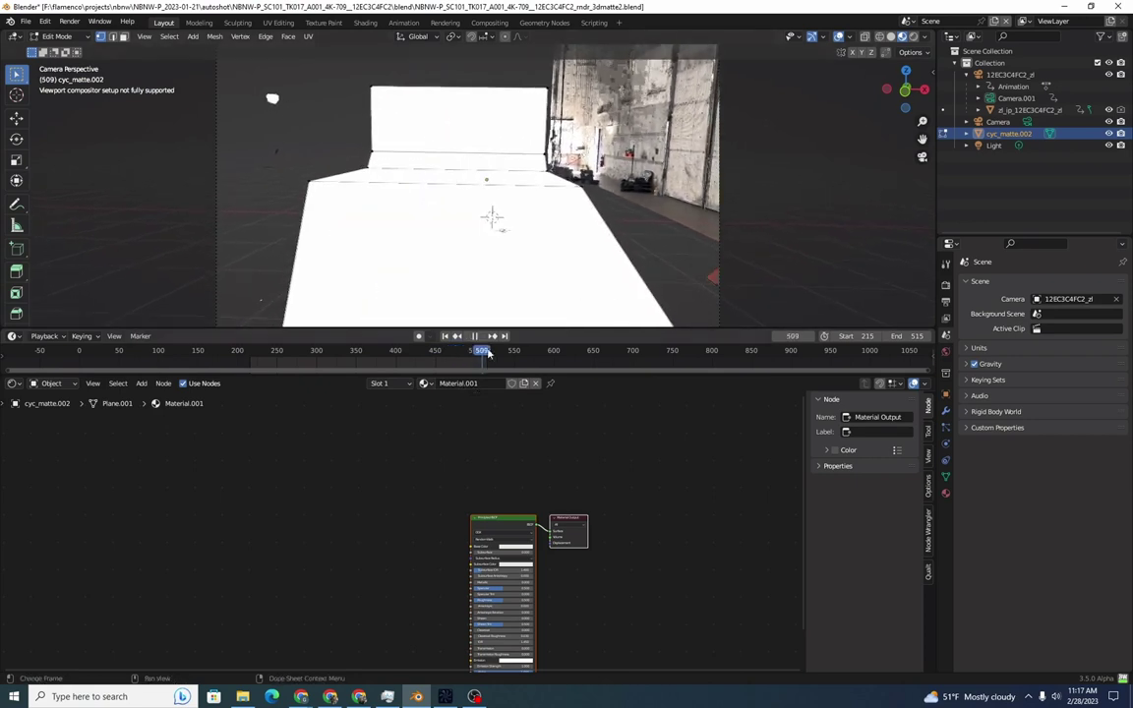
pyautogui.click(463, 355)
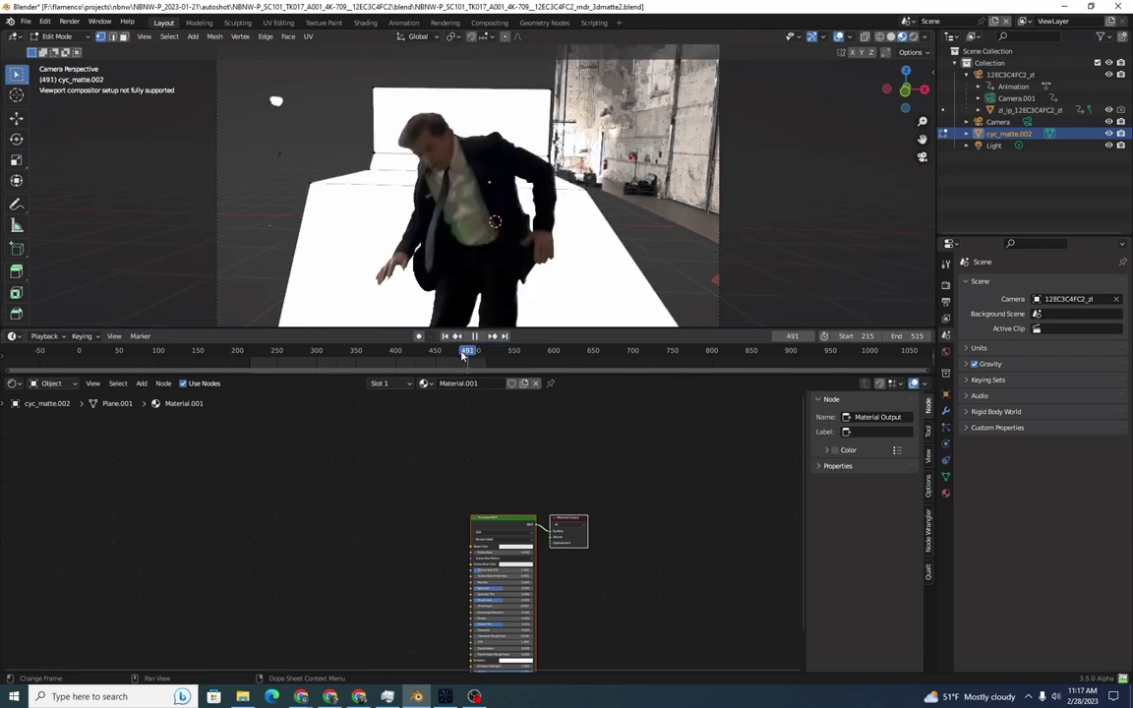
pyautogui.click(457, 355)
pyautogui.press('space')
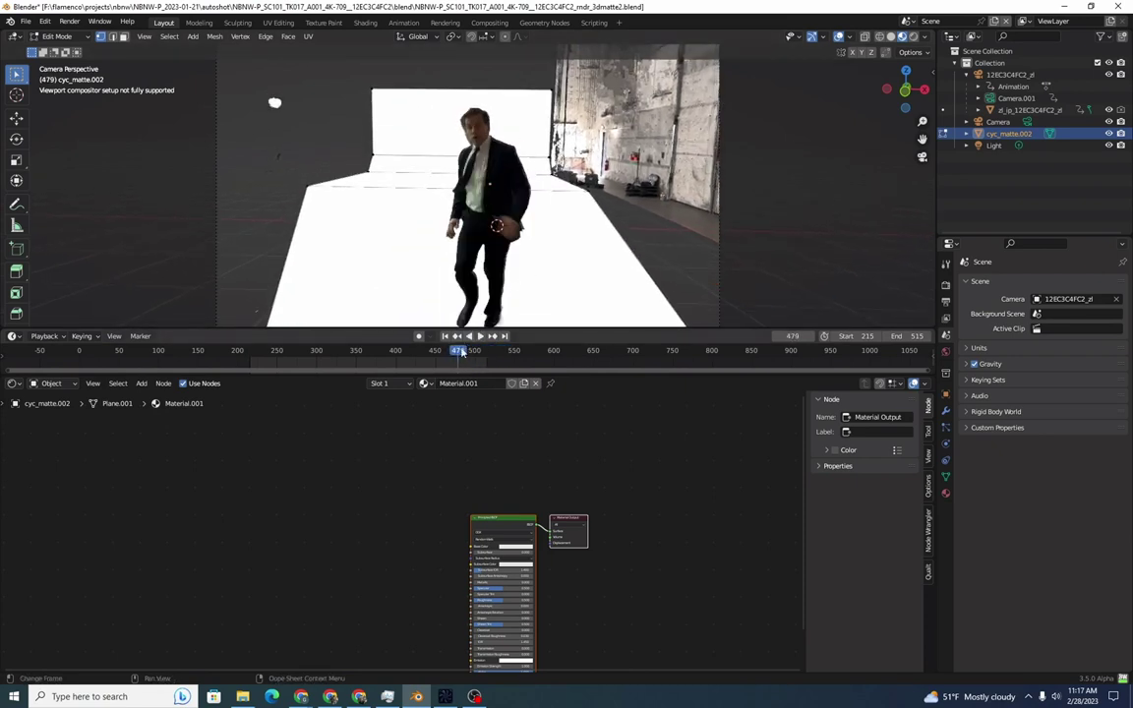
pyautogui.moveTo(463, 353); pyautogui.dragTo(378, 352)
pyautogui.press('space')
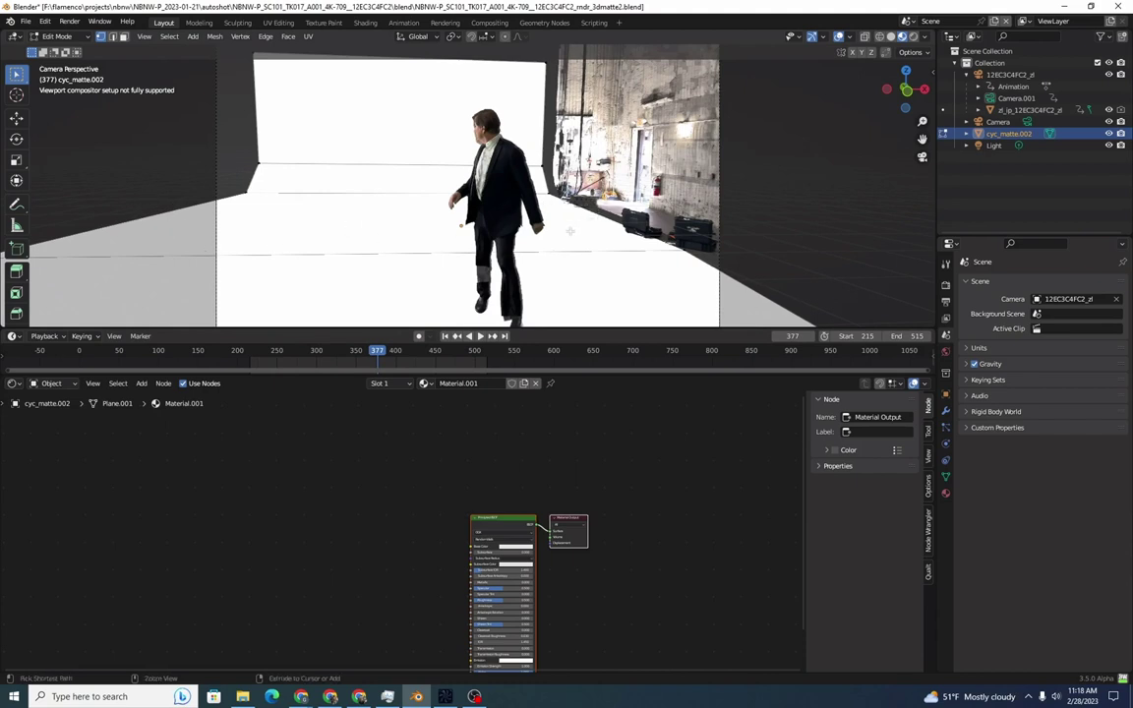
# - Add a floor loop cut behind the existing one, slid by about 0.3, and move its right-hand vertex about 0.5 m inward along global X
pyautogui.hotkey('ctrl', 'r')
pyautogui.click(562, 213)
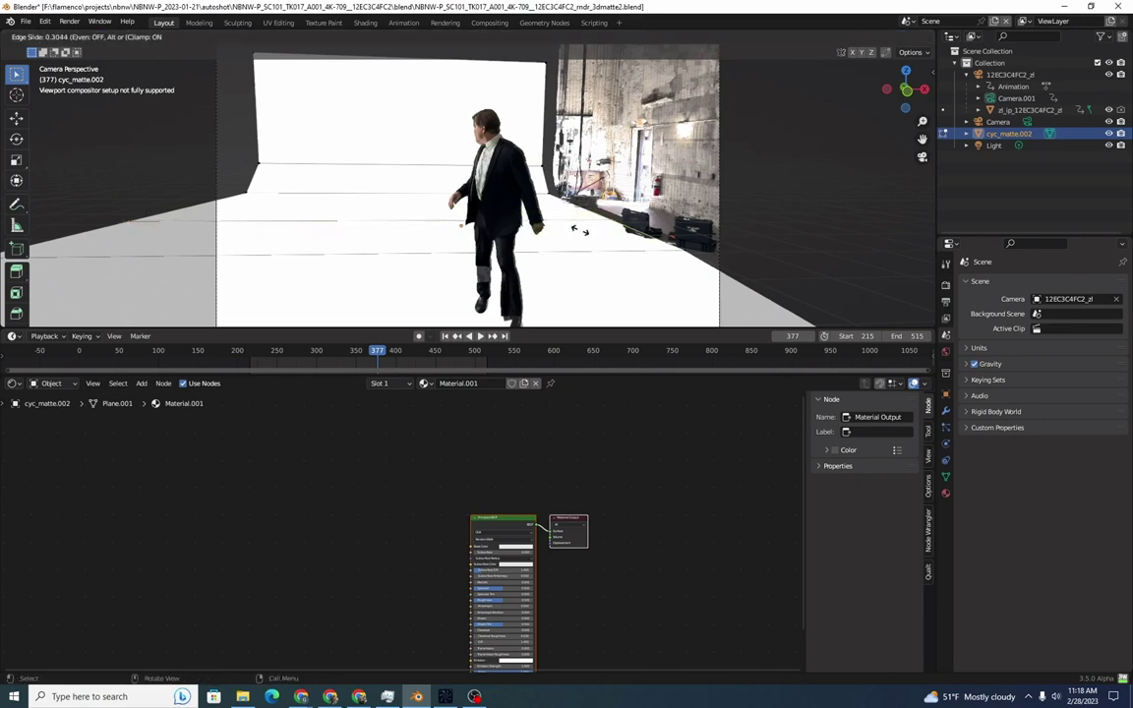
pyautogui.click(582, 232)
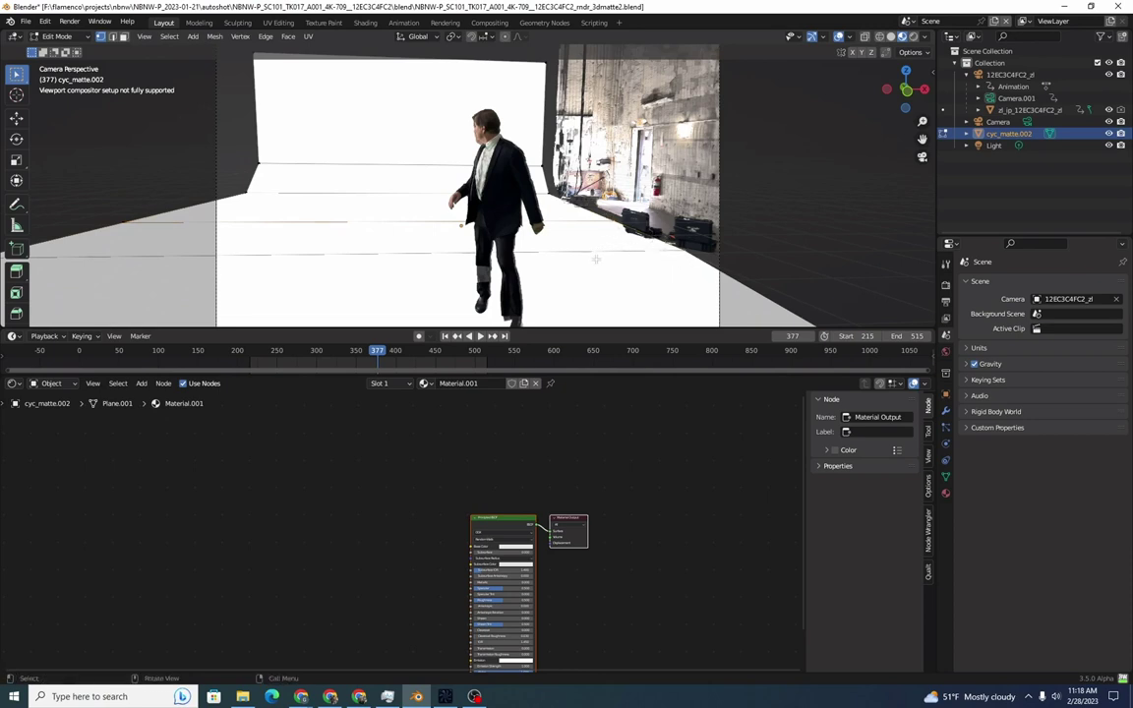
pyautogui.press('g')
pyautogui.press('x')
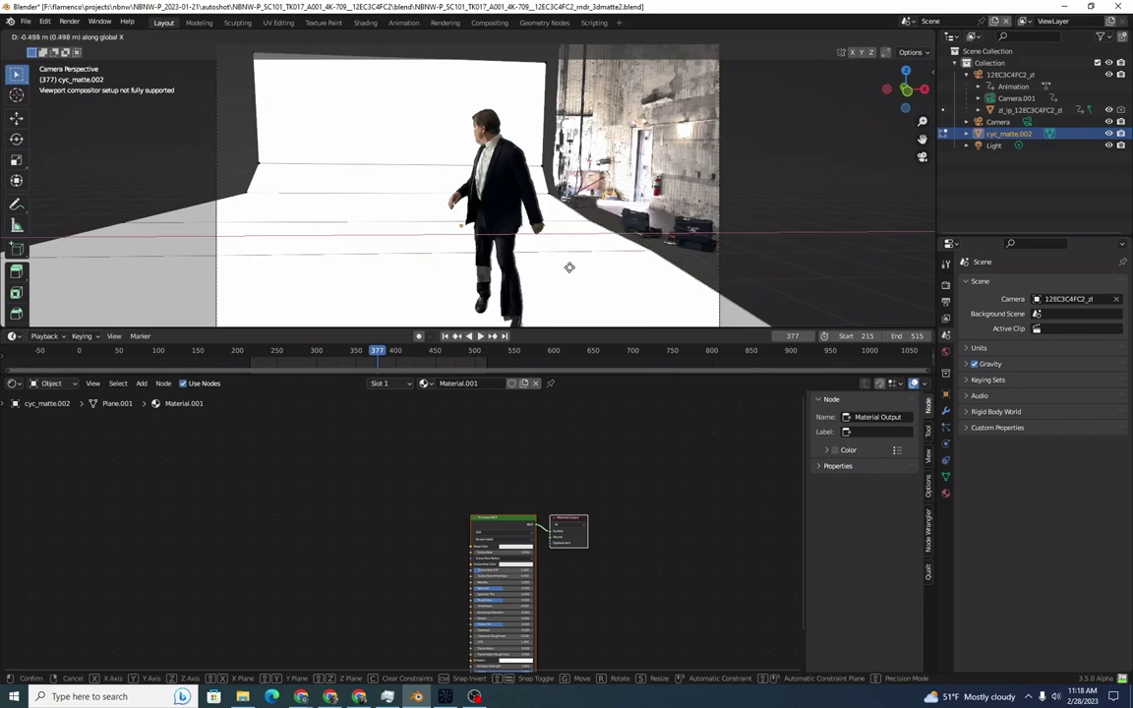
pyautogui.click(568, 269)
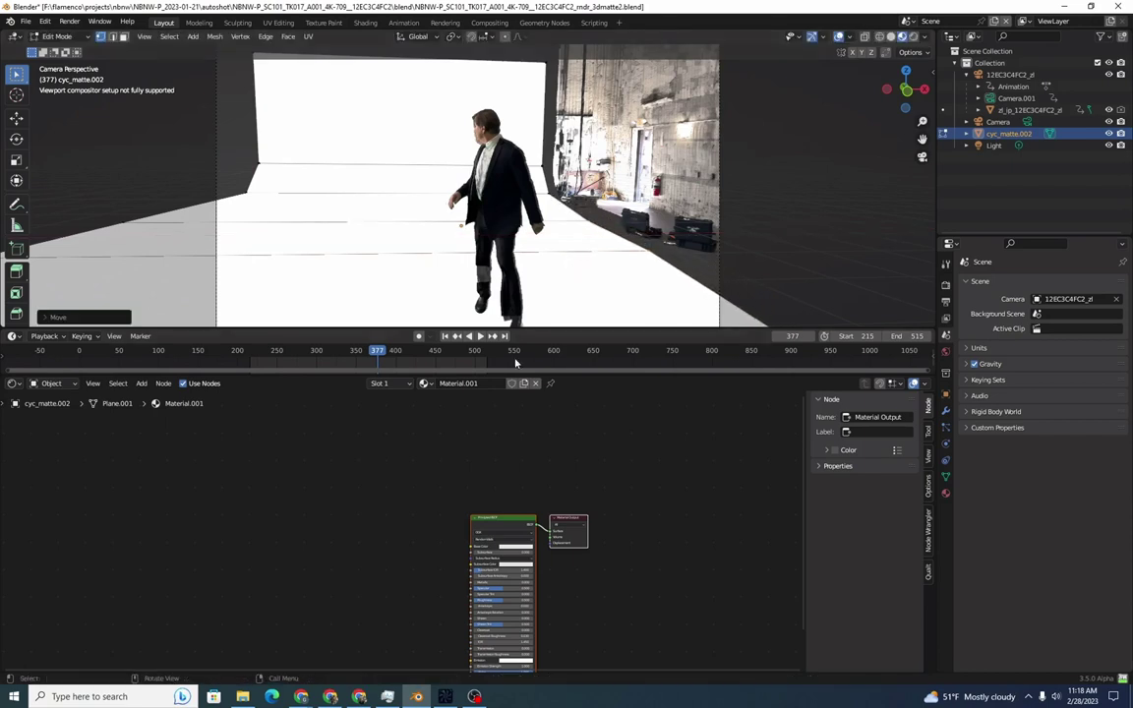
# - Scrub through the shot to check the matte's reshaped right edge, stopping at frame 291
pyautogui.hotkey('shift', 'ctrl', 'space')
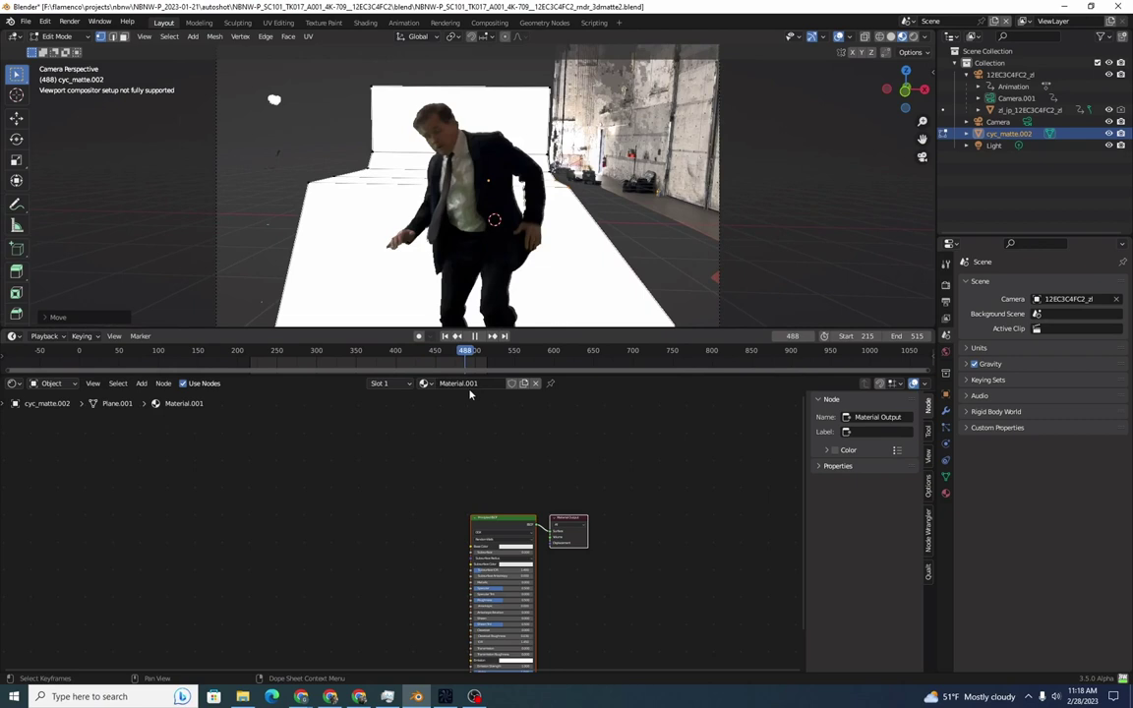
pyautogui.moveTo(469, 393); pyautogui.dragTo(421, 398)
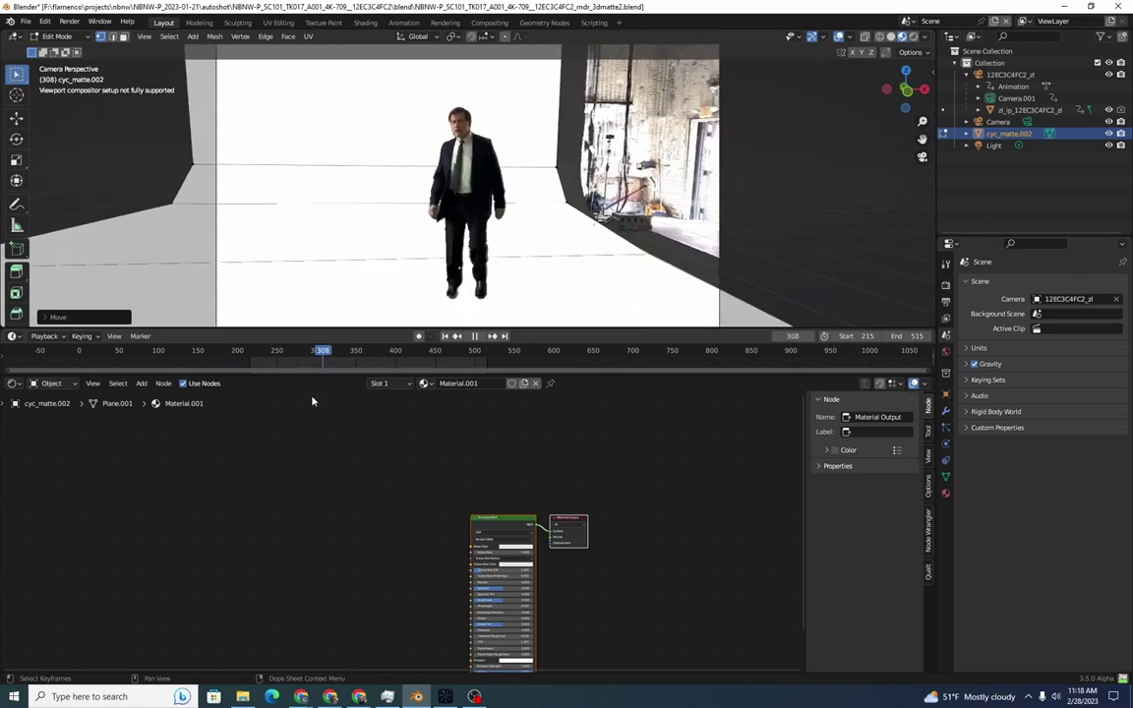
pyautogui.press('space')
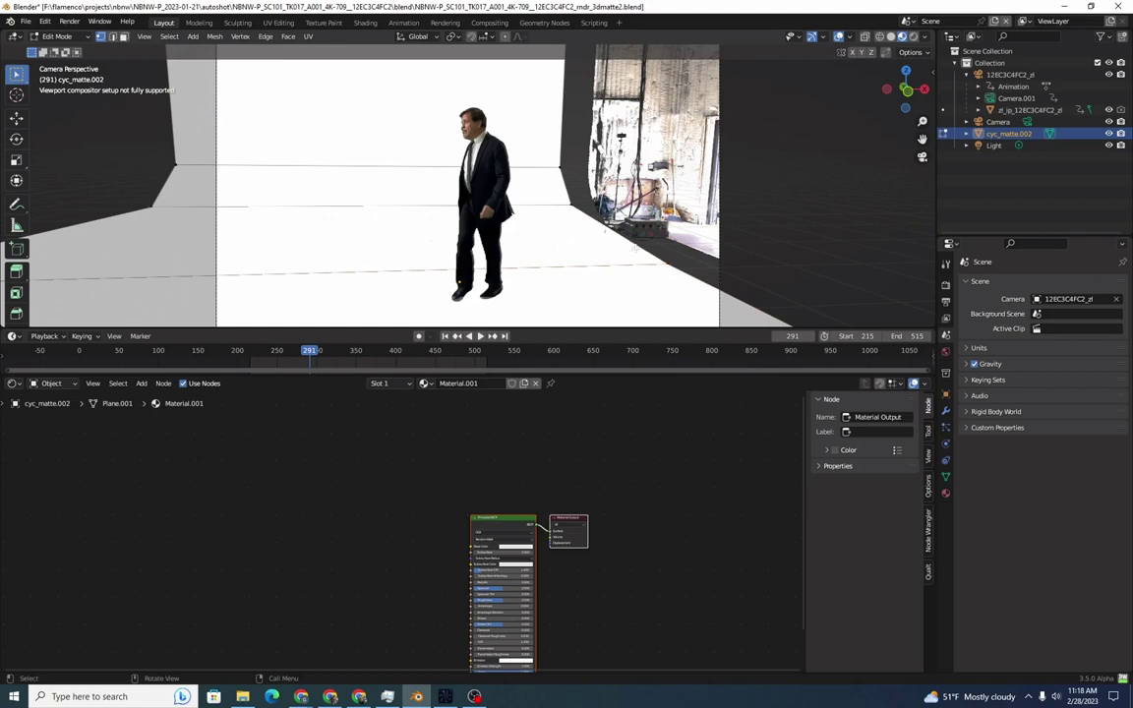
# - Add another loop cut between the newest floor cut and the floor's back edge, and move its right-hand vertex about 0.3 m inward along global X
pyautogui.press('2')
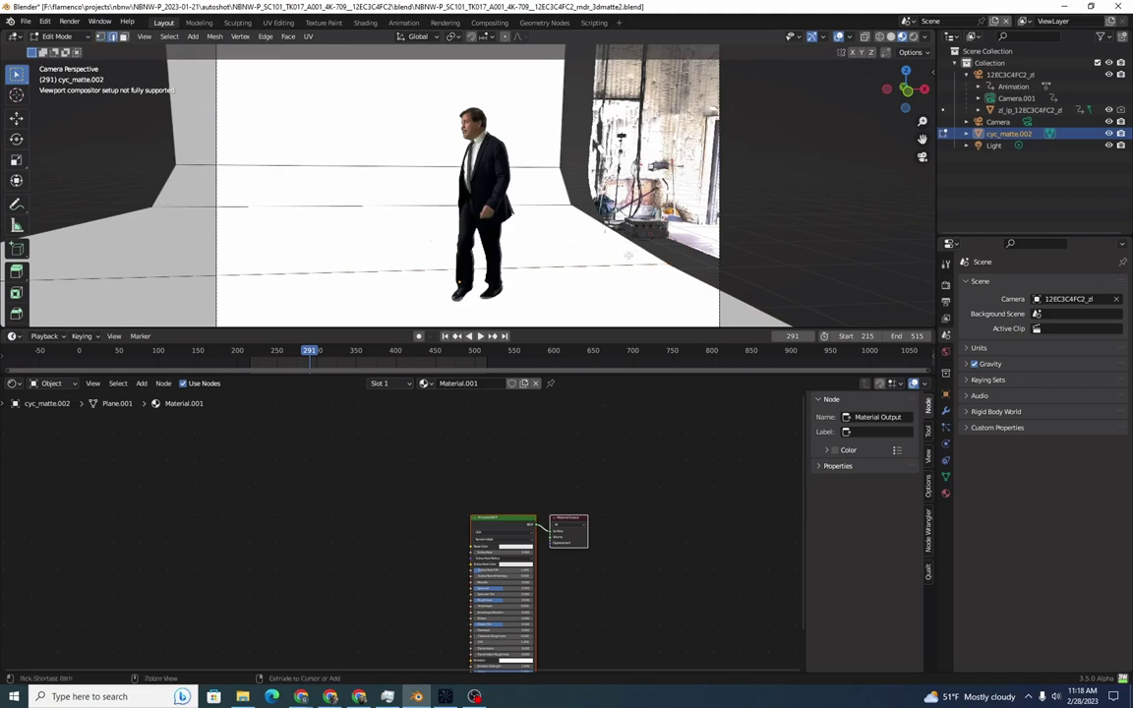
pyautogui.hotkey('ctrl', 'r')
pyautogui.click(574, 229)
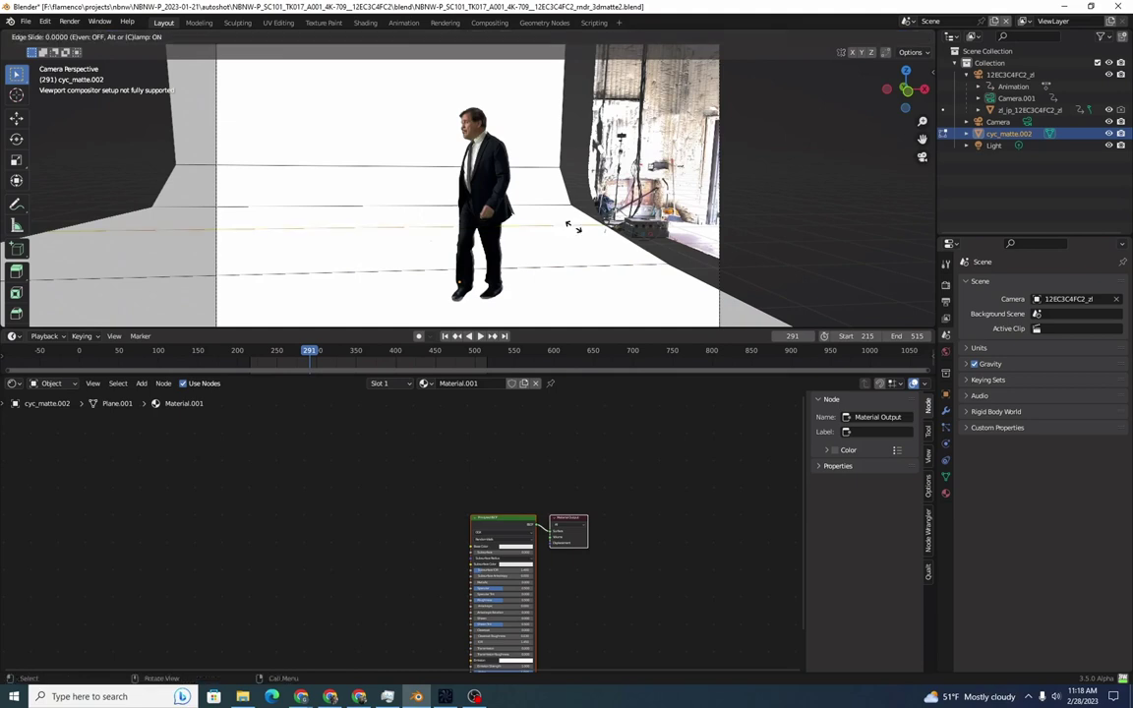
pyautogui.click(580, 239)
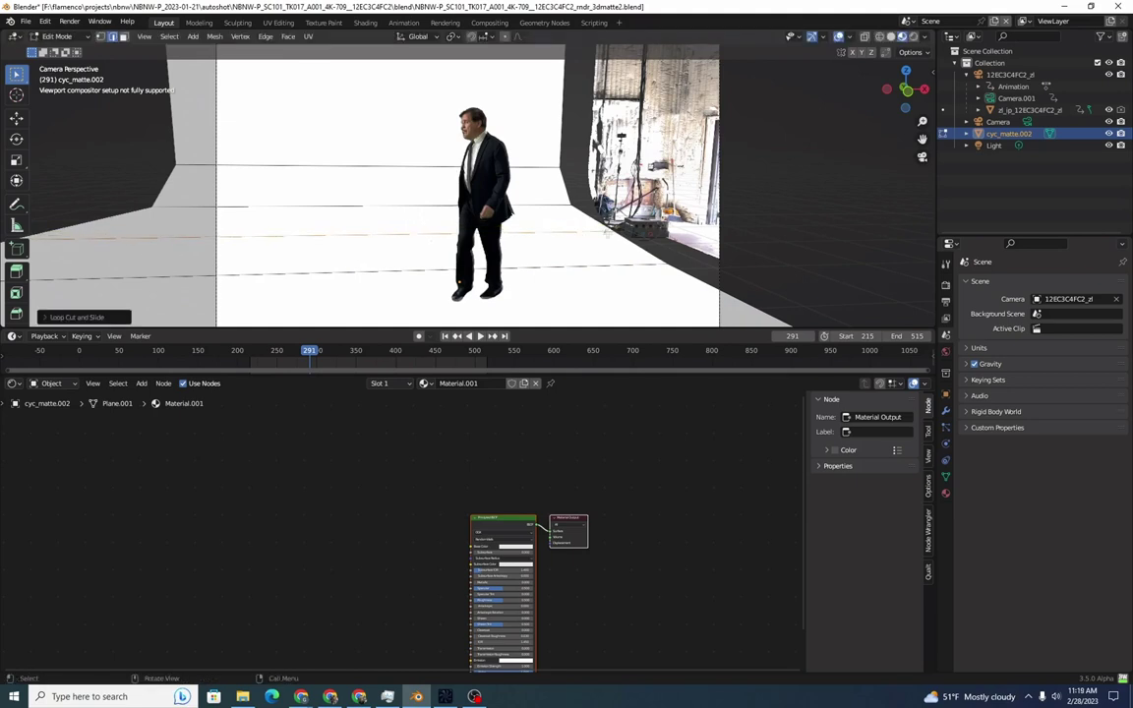
pyautogui.press('1')
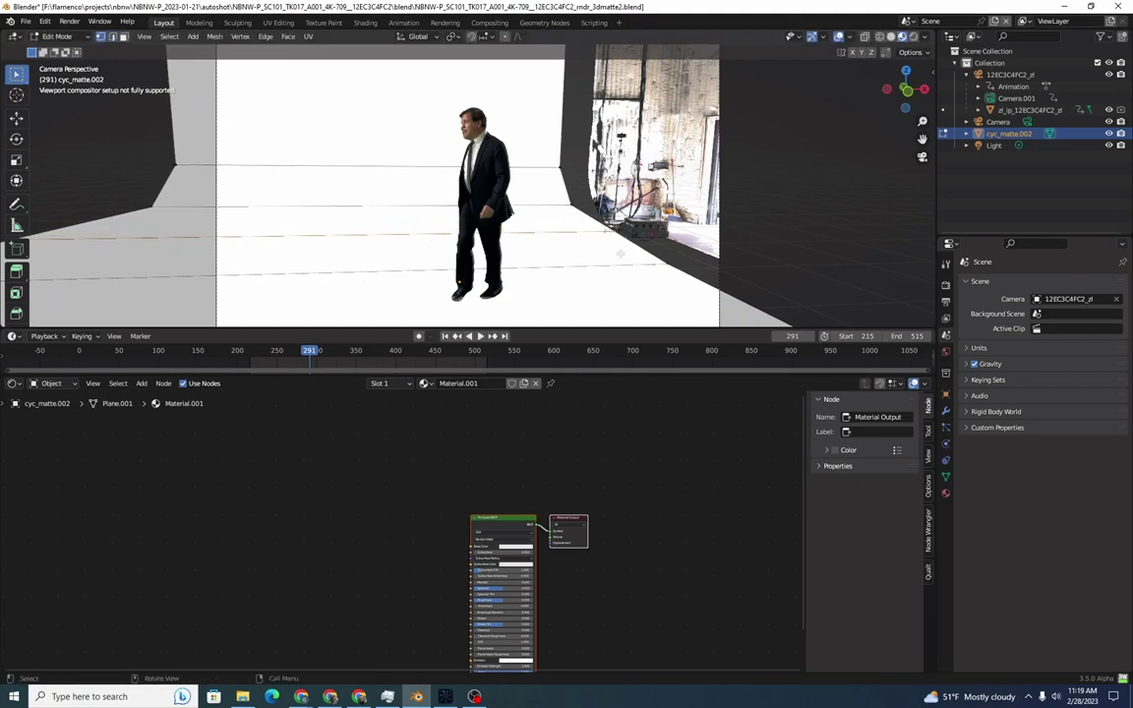
pyautogui.press('g')
pyautogui.press('x')
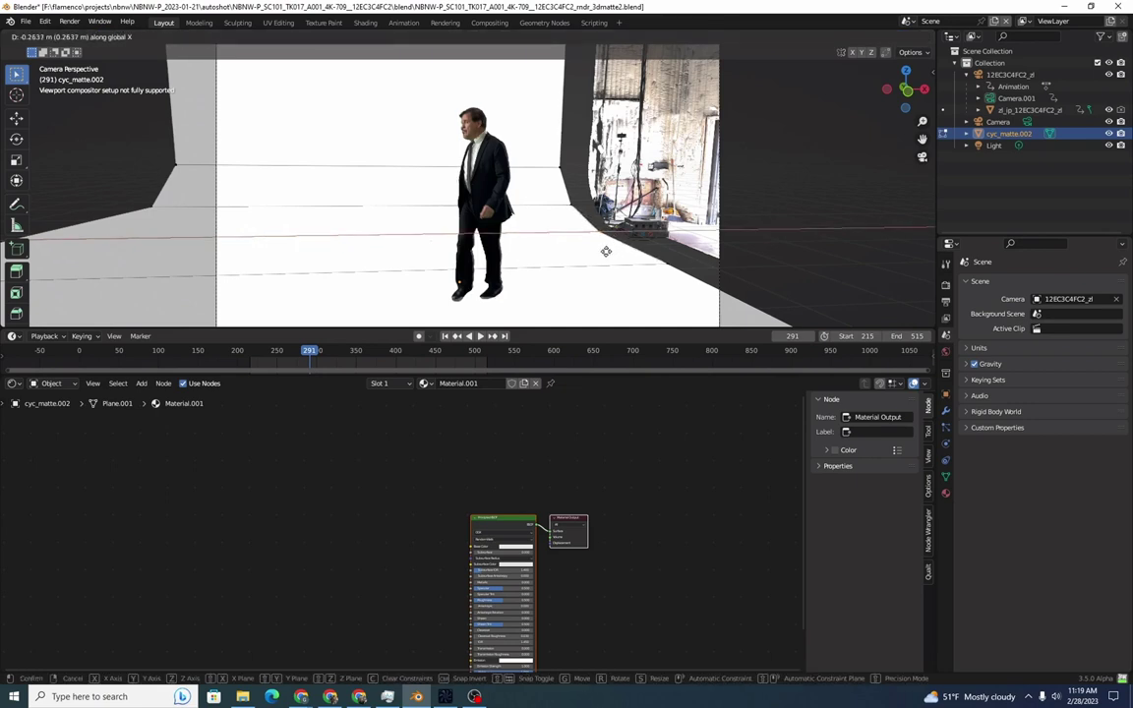
pyautogui.click(599, 257)
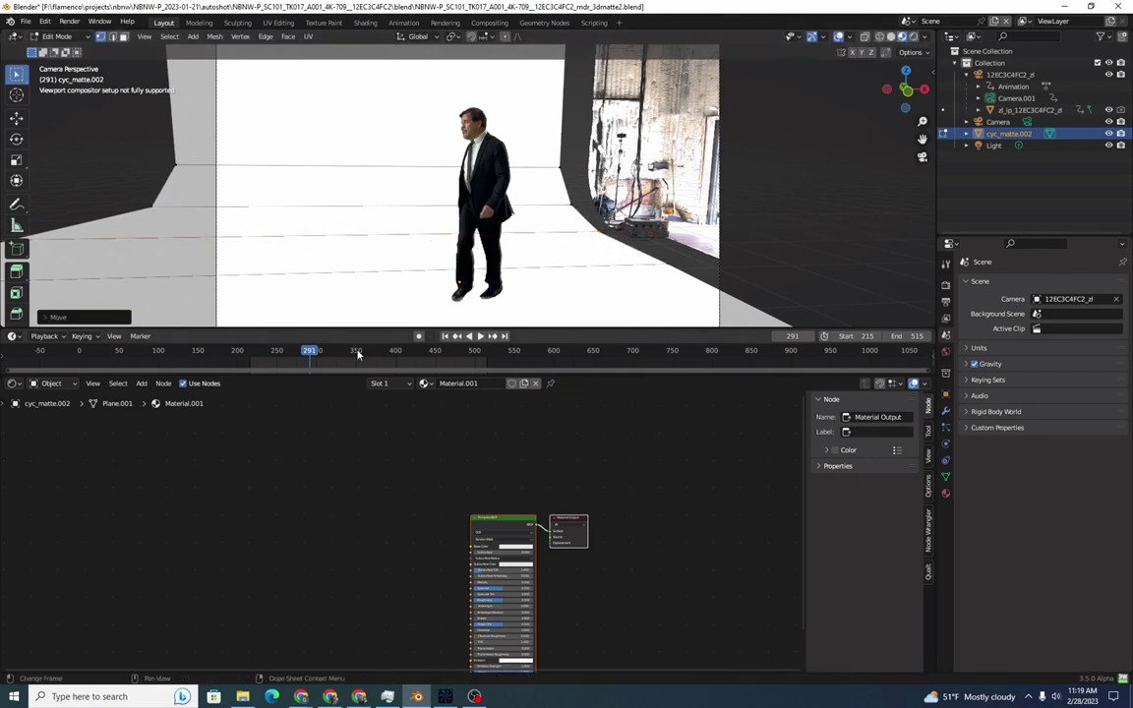
# - Scrub through the shot to check the actor's coverage, stop at frame 406, and return cyc_matte.002 to Object Mode
pyautogui.press('space')
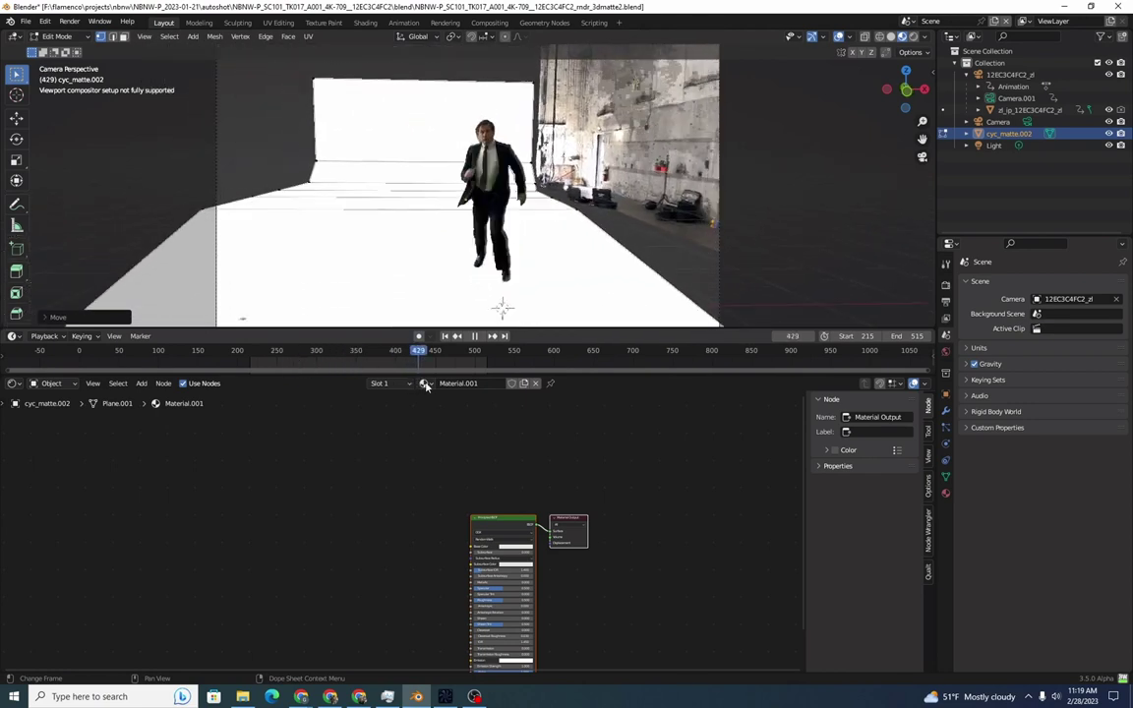
pyautogui.moveTo(434, 387); pyautogui.dragTo(397, 370)
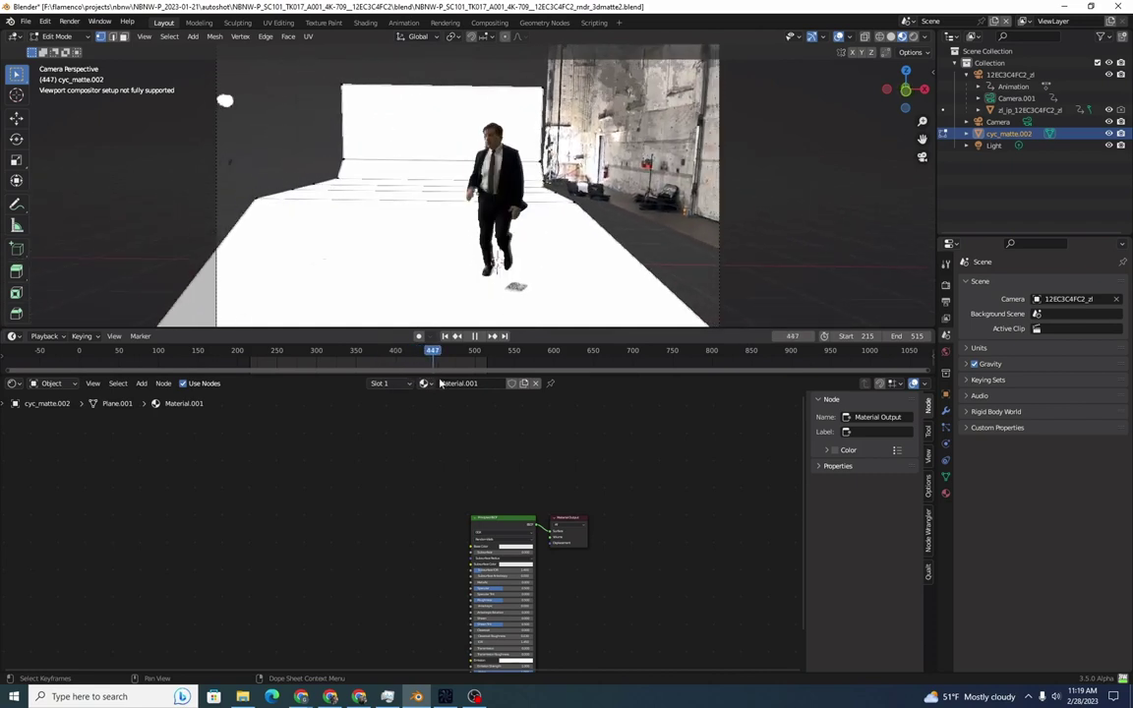
pyautogui.moveTo(453, 380); pyautogui.dragTo(423, 390)
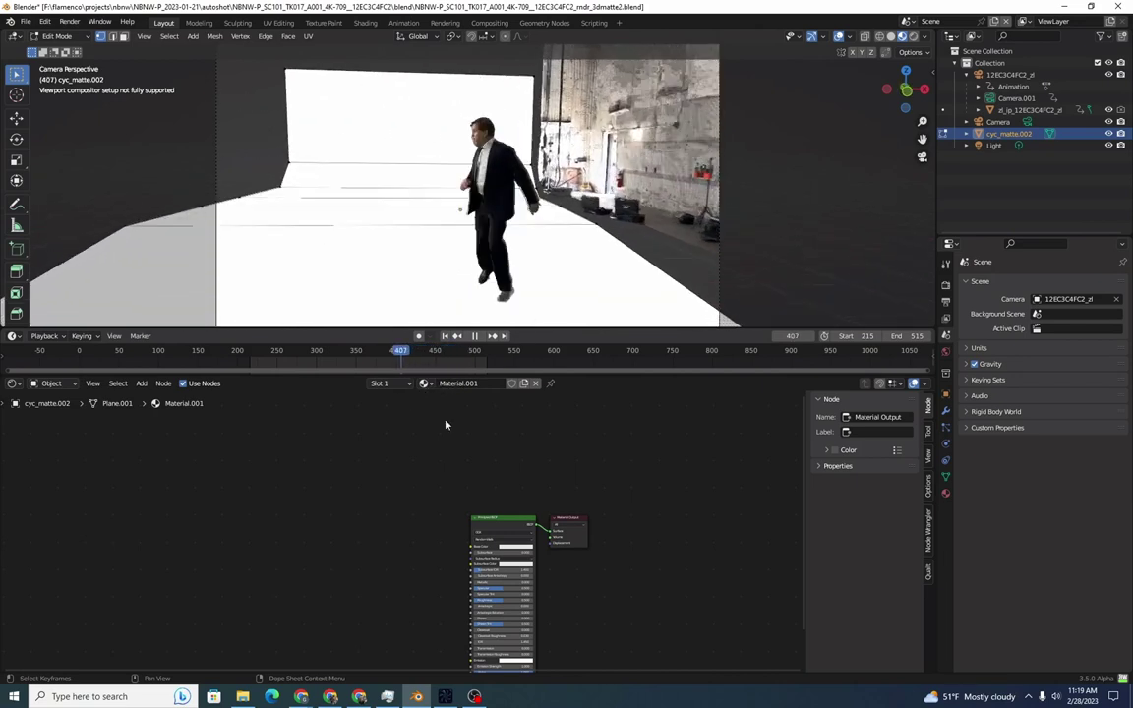
pyautogui.press('space')
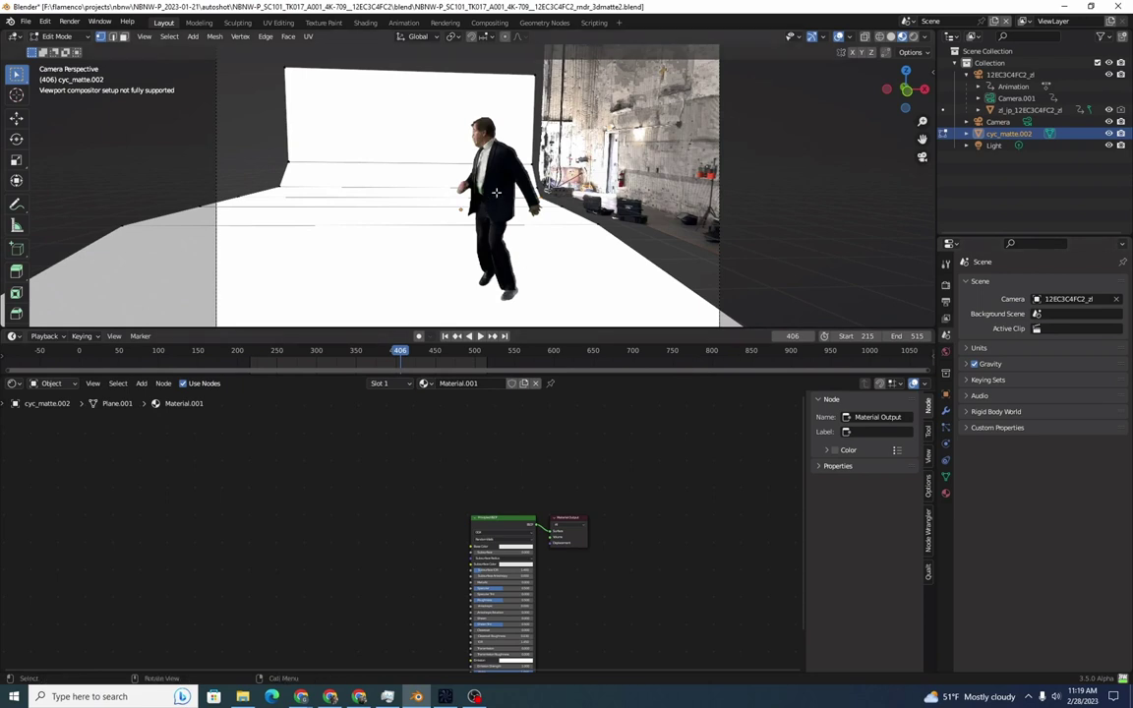
pyautogui.press('Tab')
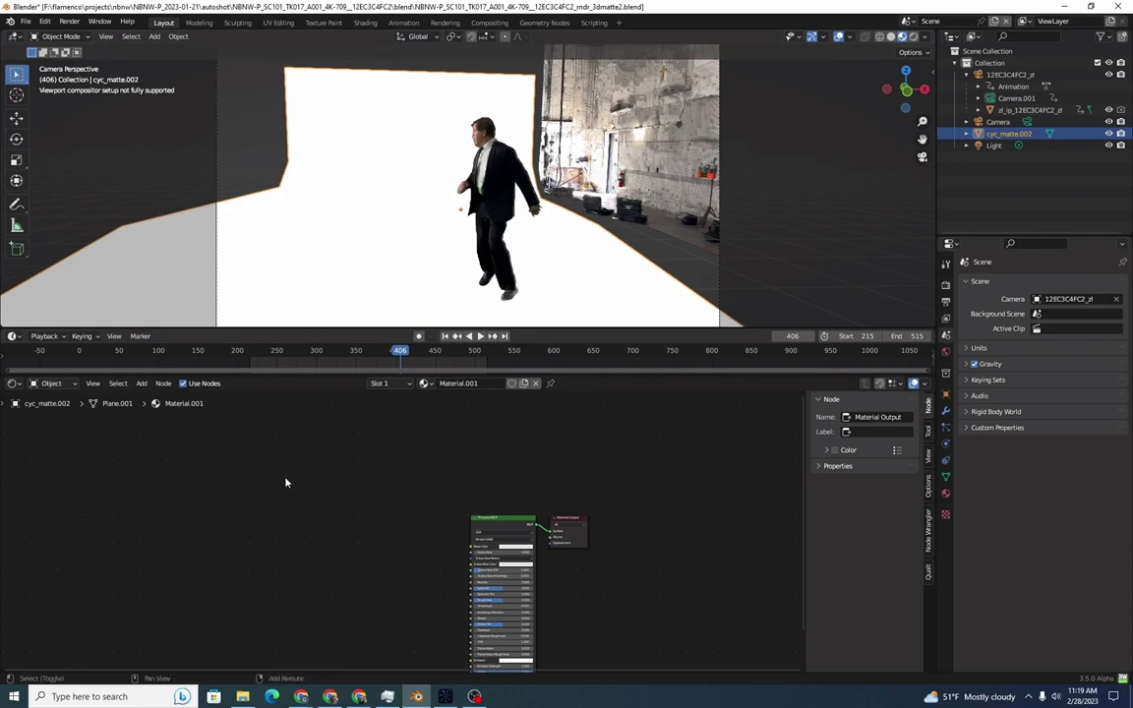
pyautogui.hotkey('shift', 'F3')
pyautogui.hotkey('shift', 'F3')
pyautogui.hotkey('shift', 'F3')
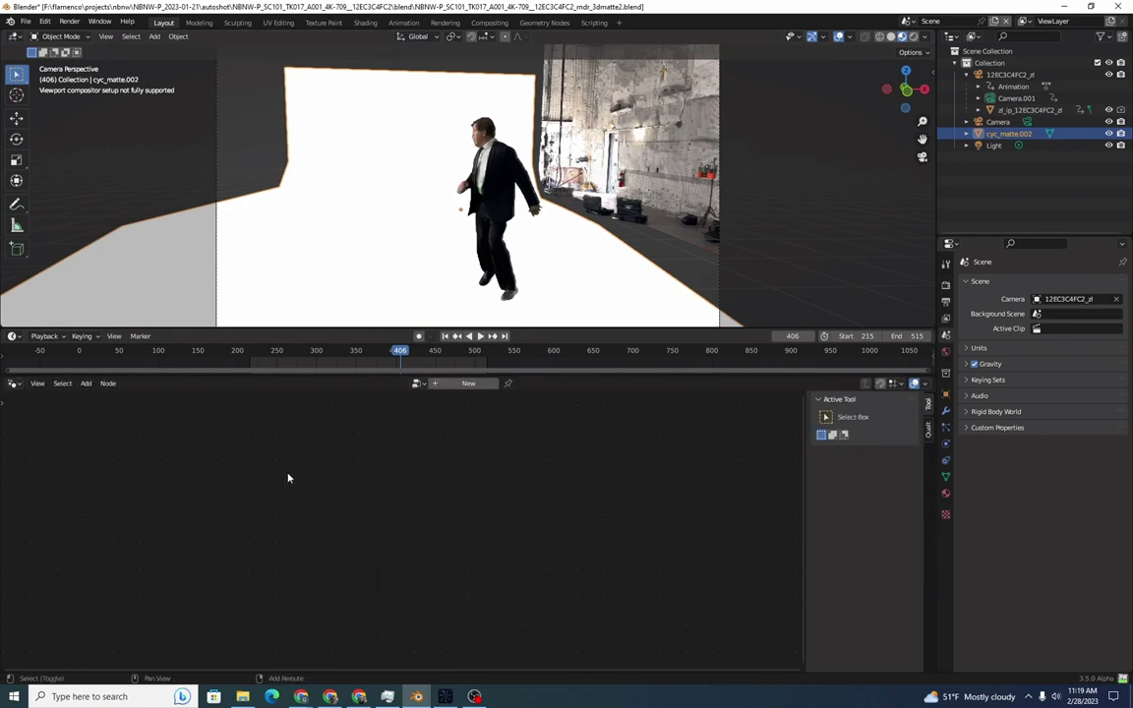
pyautogui.hotkey('shift', 'F3')
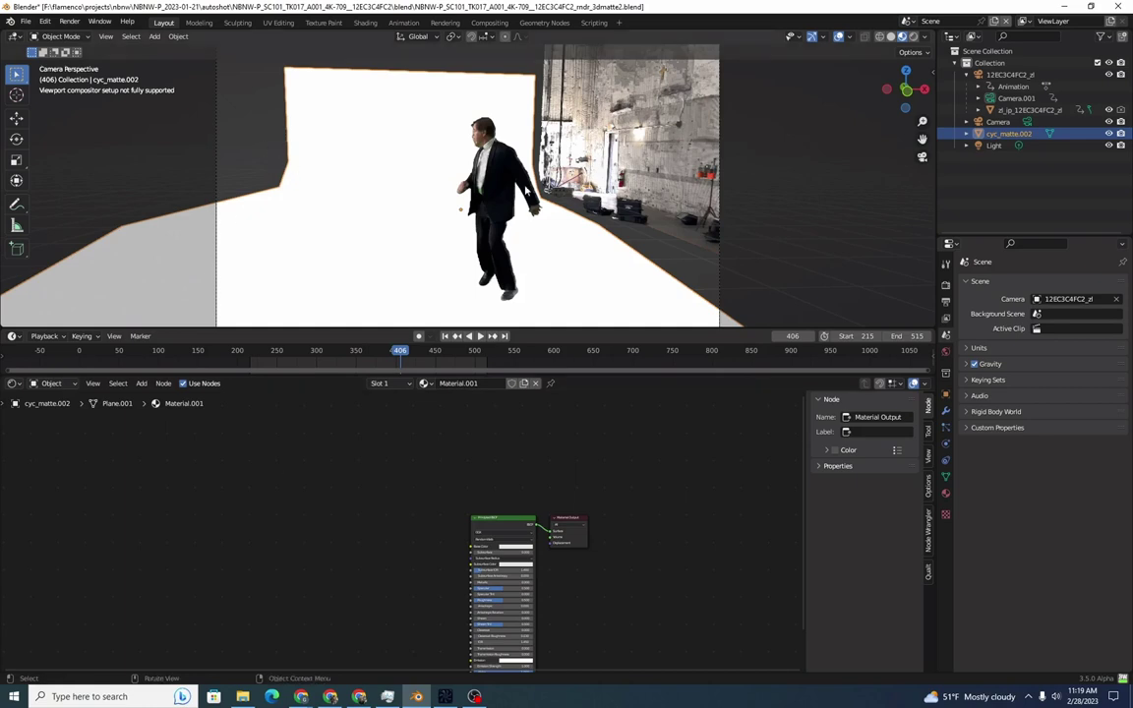
# - Select the actor footage plane and play through the shot to check the actor's coverage by the matte
pyautogui.click(720, 88)
pyautogui.moveTo(398, 355); pyautogui.dragTo(374, 357)
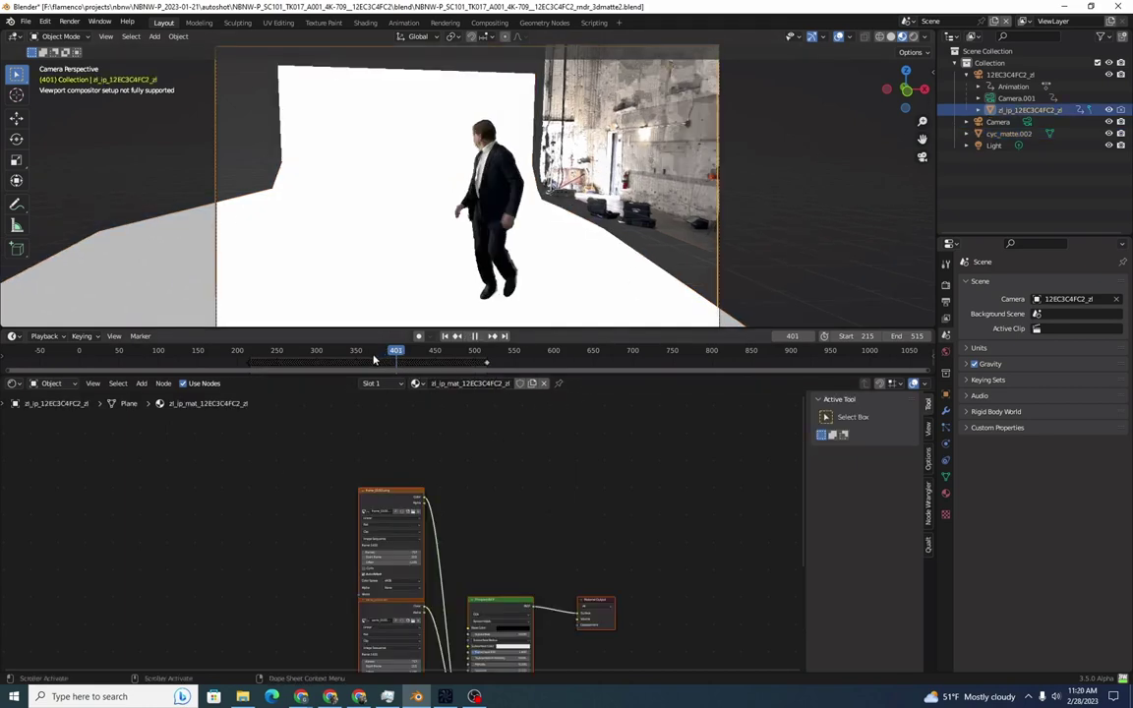
pyautogui.press('space')
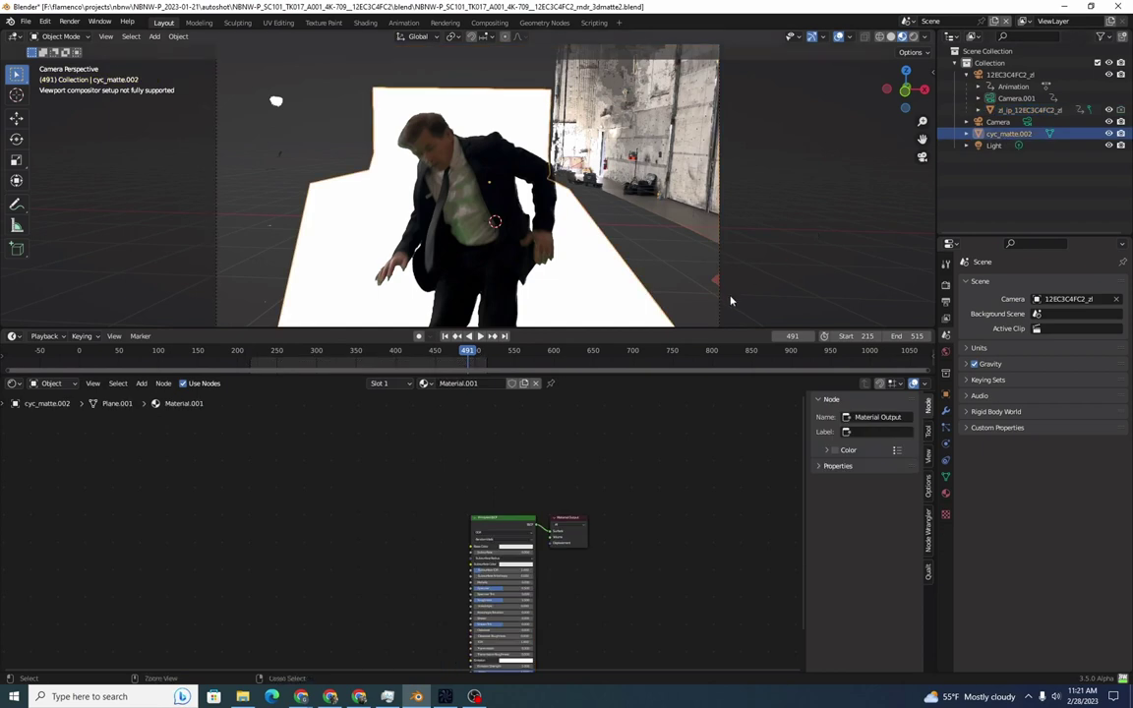
# - Copy cyc_matte.002 and paste it into the GarbageMatte scene
pyautogui.hotkey('ctrl', 'c')
pyautogui.click(905, 20)
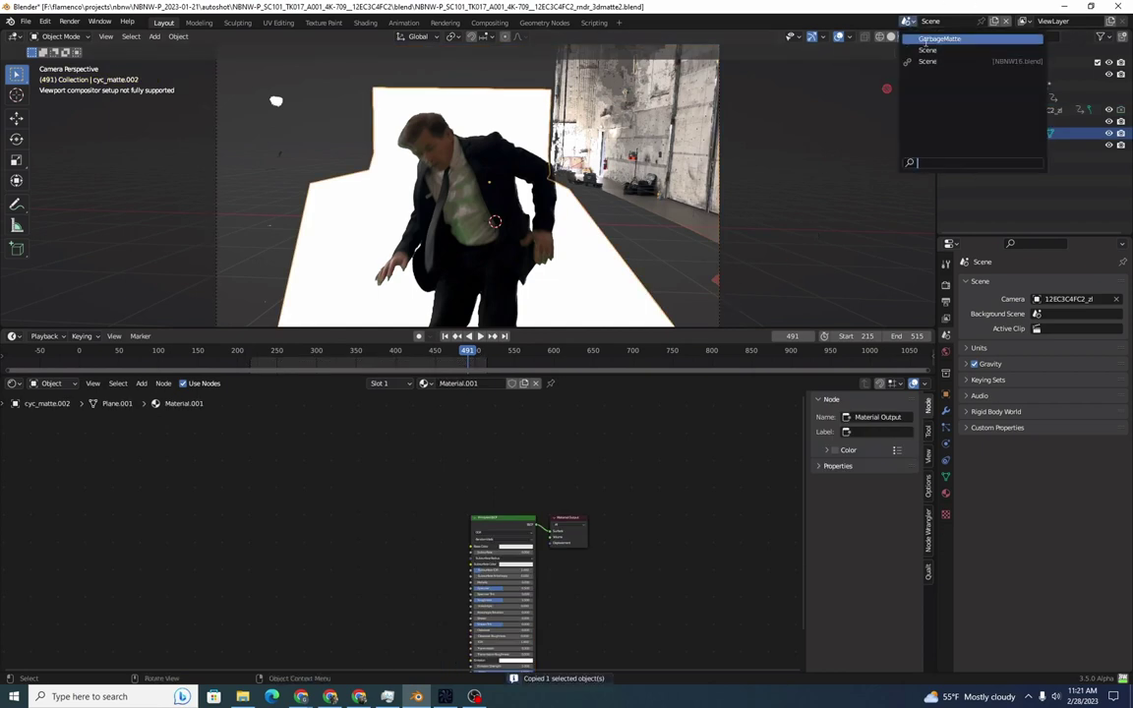
pyautogui.click(937, 39)
pyautogui.hotkey('ctrl', 'v')
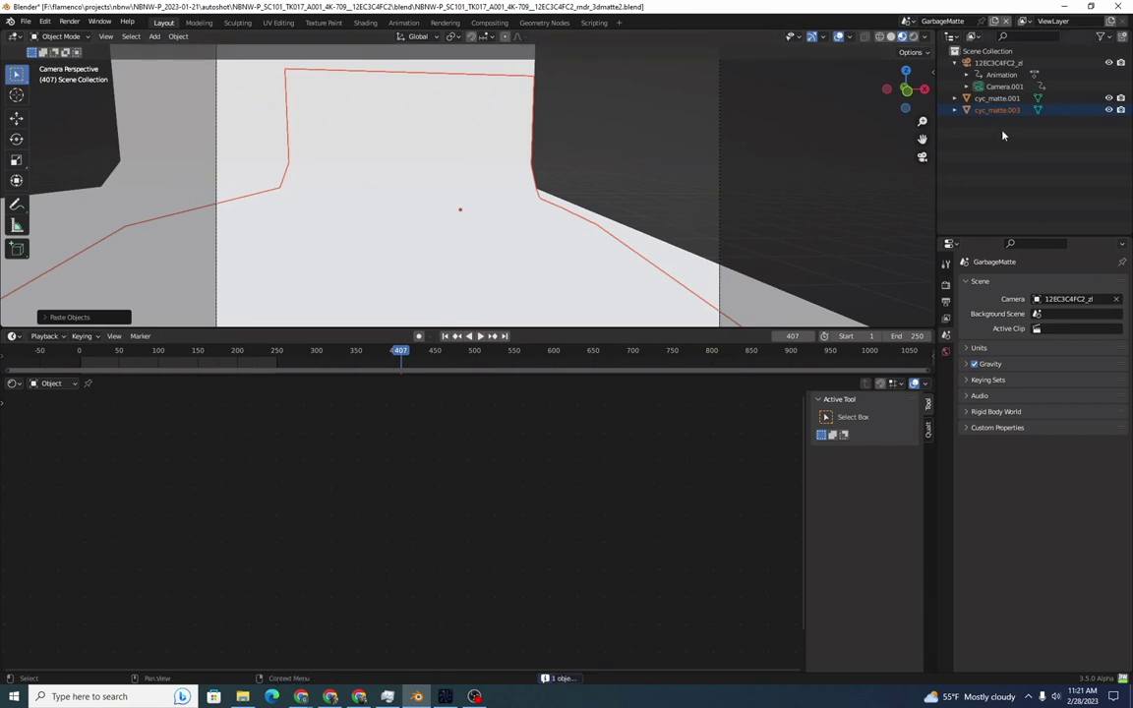
# - Create a new collection under the GarbageMatte scene's Scene Collection and name it StageMatte
pyautogui.click(981, 52)
pyautogui.rightClick(978, 57)
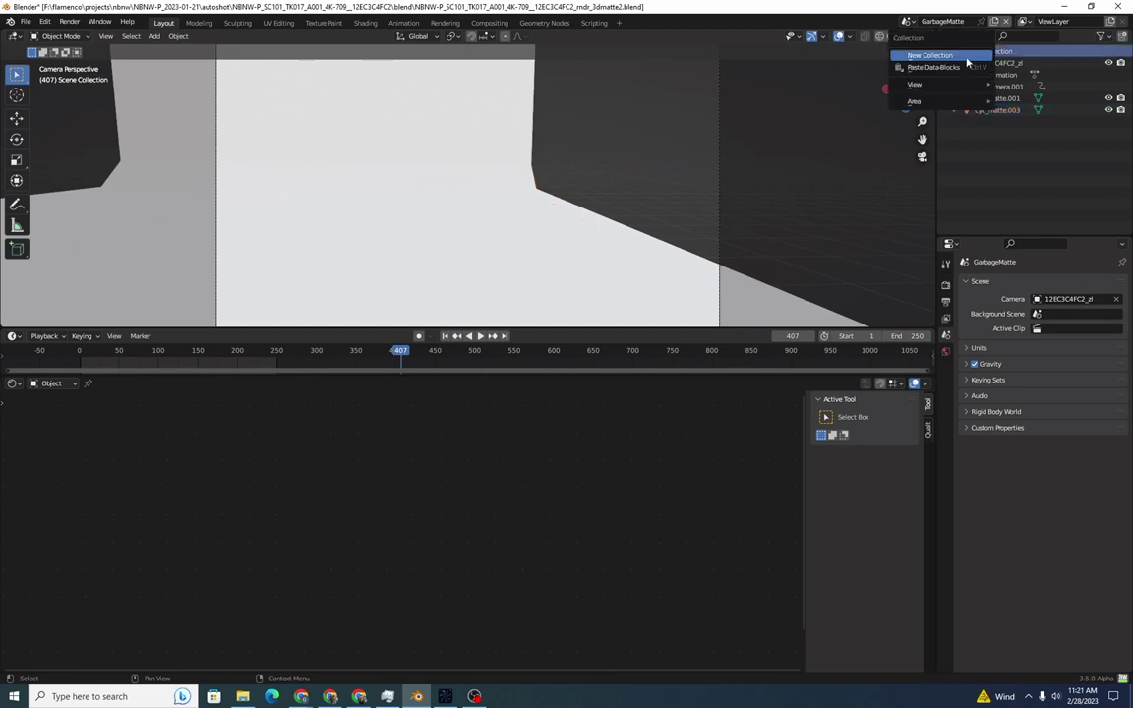
pyautogui.click(966, 57)
pyautogui.doubleClick(993, 62)
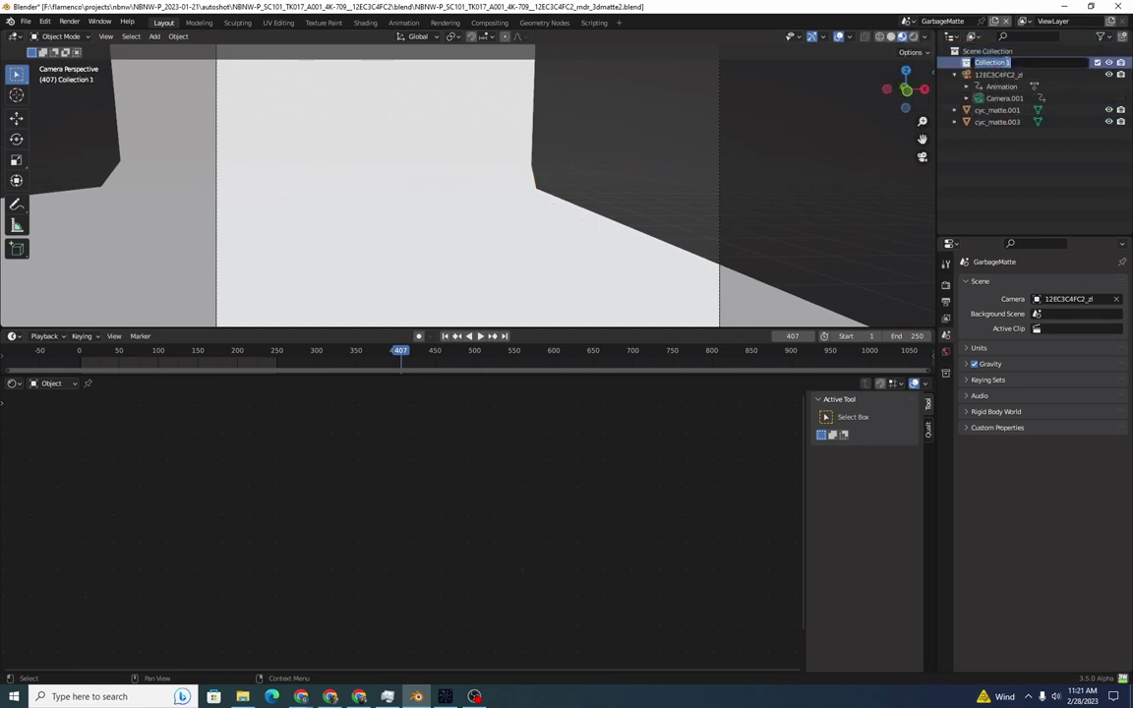
pyautogui.write('StageMatte')
pyautogui.press('Return')
# - Move cyc_matte.001 into the StageMatte collection and exclude that collection from the view layer
pyautogui.click(996, 109)
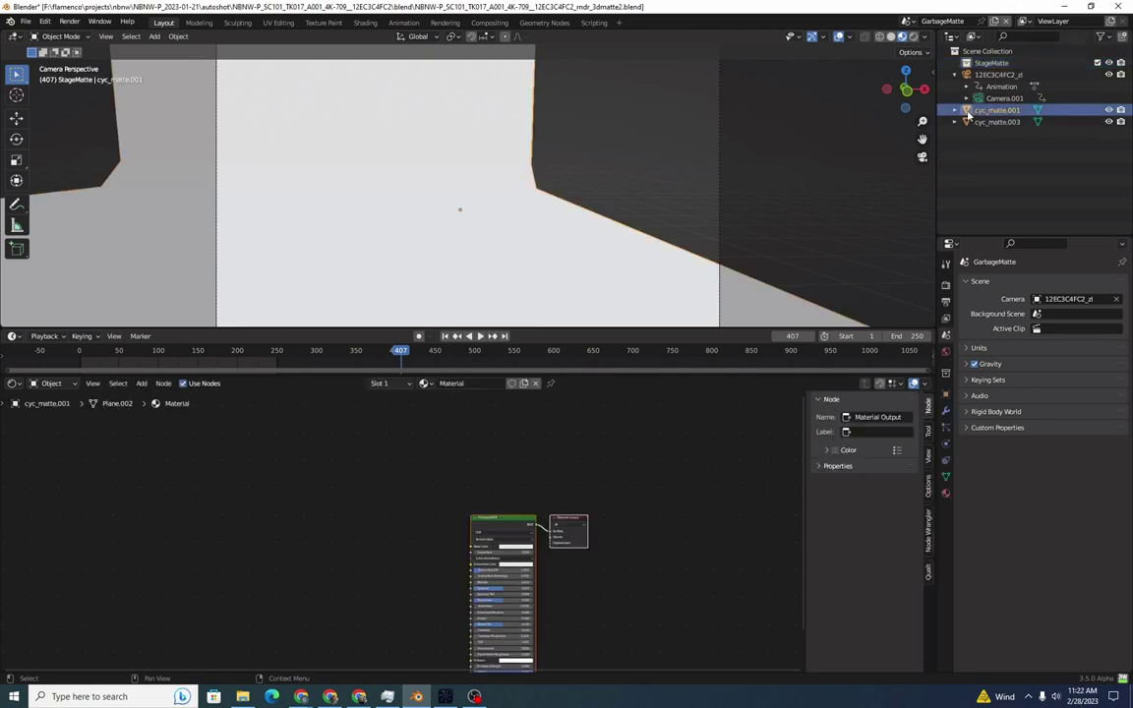
pyautogui.press('m')
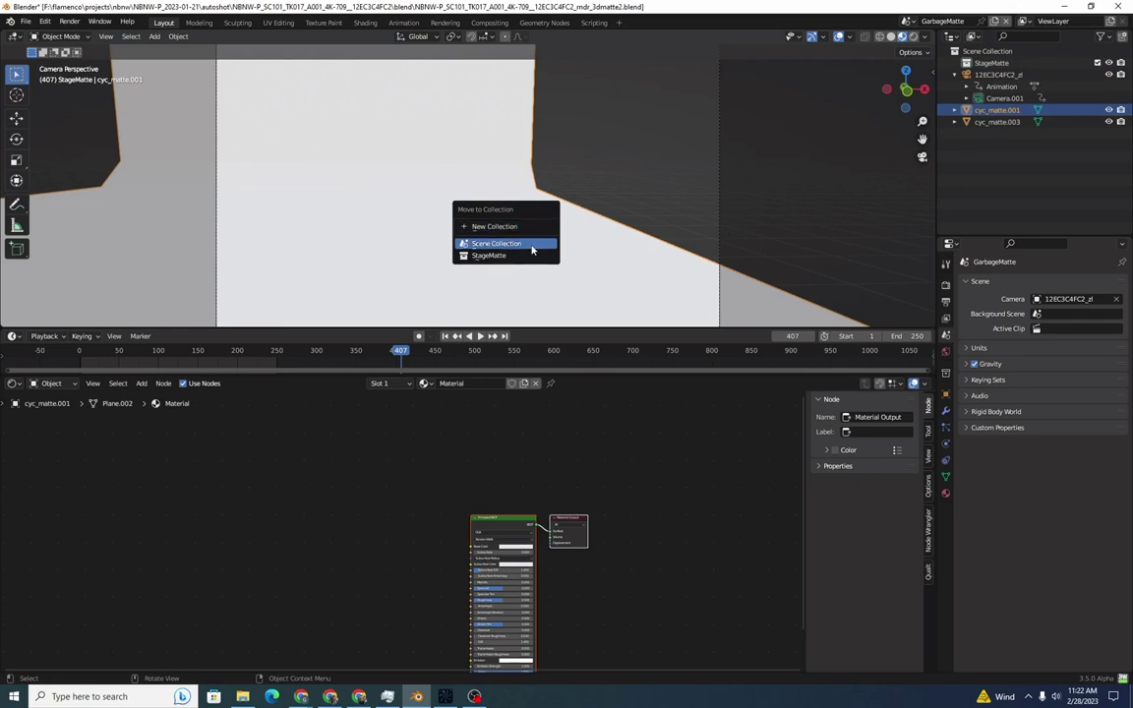
pyautogui.click(497, 254)
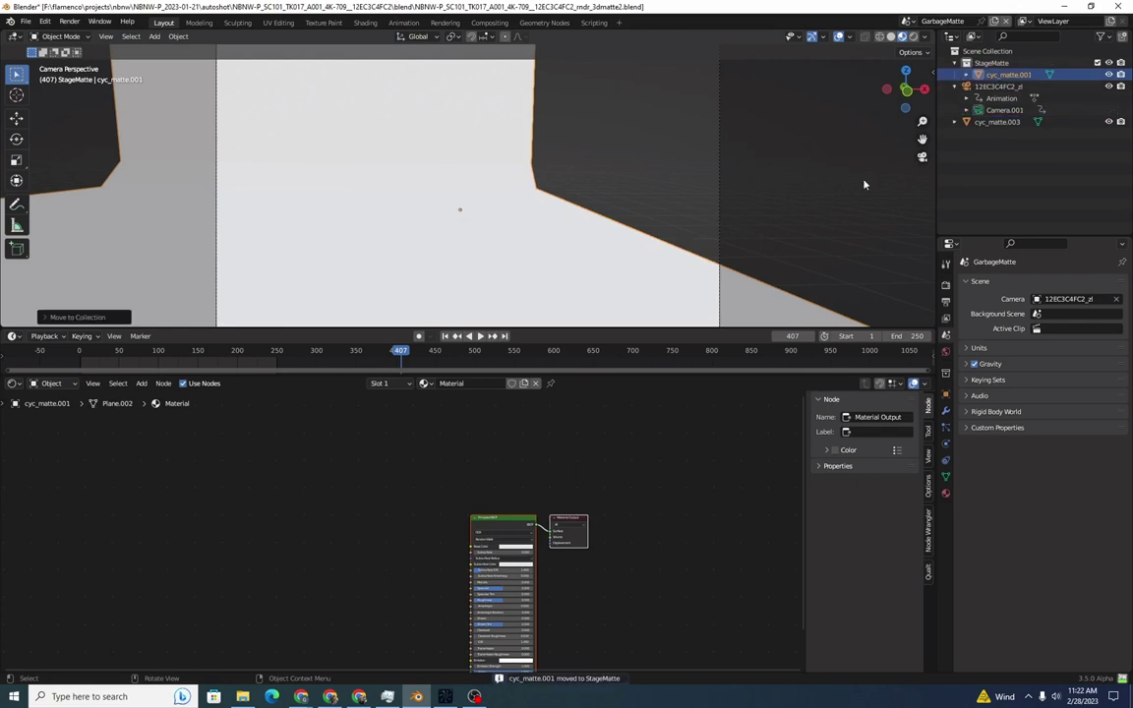
pyautogui.click(1097, 63)
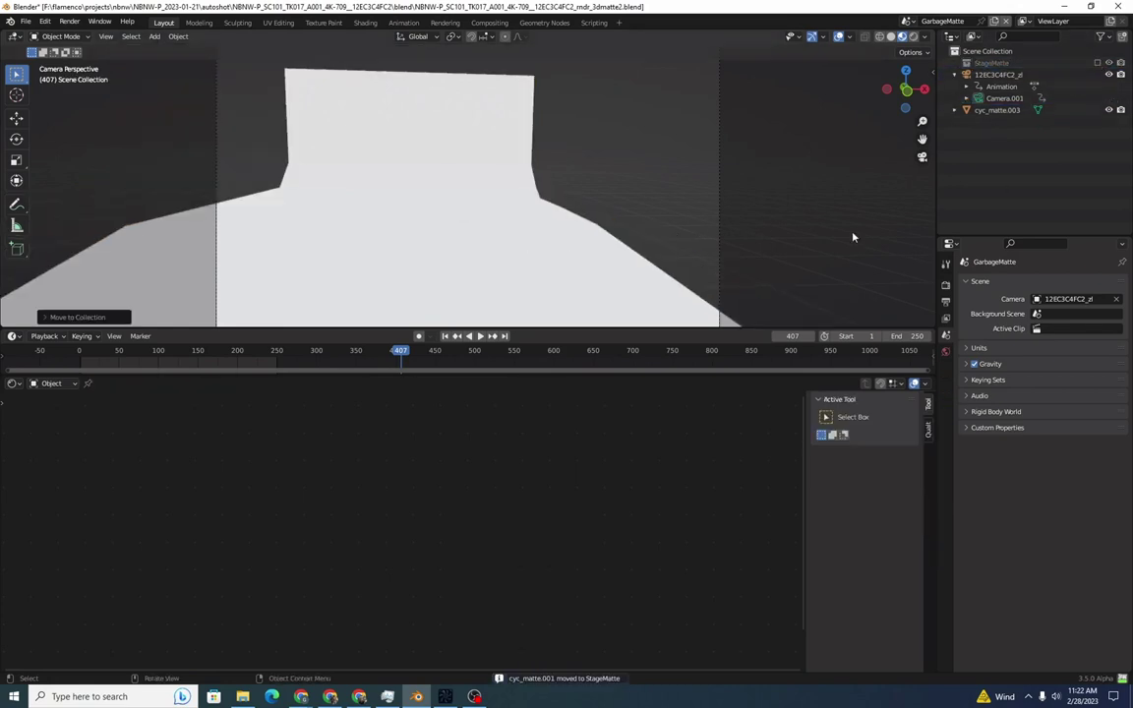
# - Select cyc_matte.003 and scrub through the shot to check the pasted matte against the camera move
pyautogui.click(996, 109)
pyautogui.click(531, 354)
pyautogui.moveTo(531, 359); pyautogui.dragTo(443, 368)
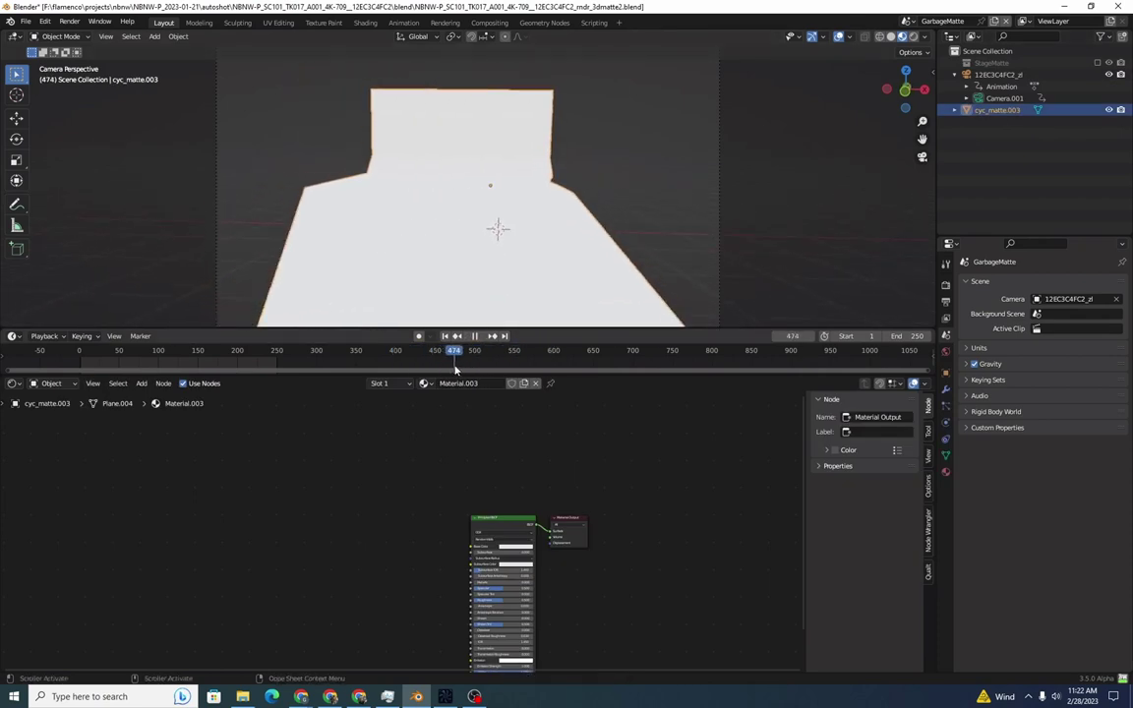
pyautogui.press('space')
pyautogui.click(891, 37)
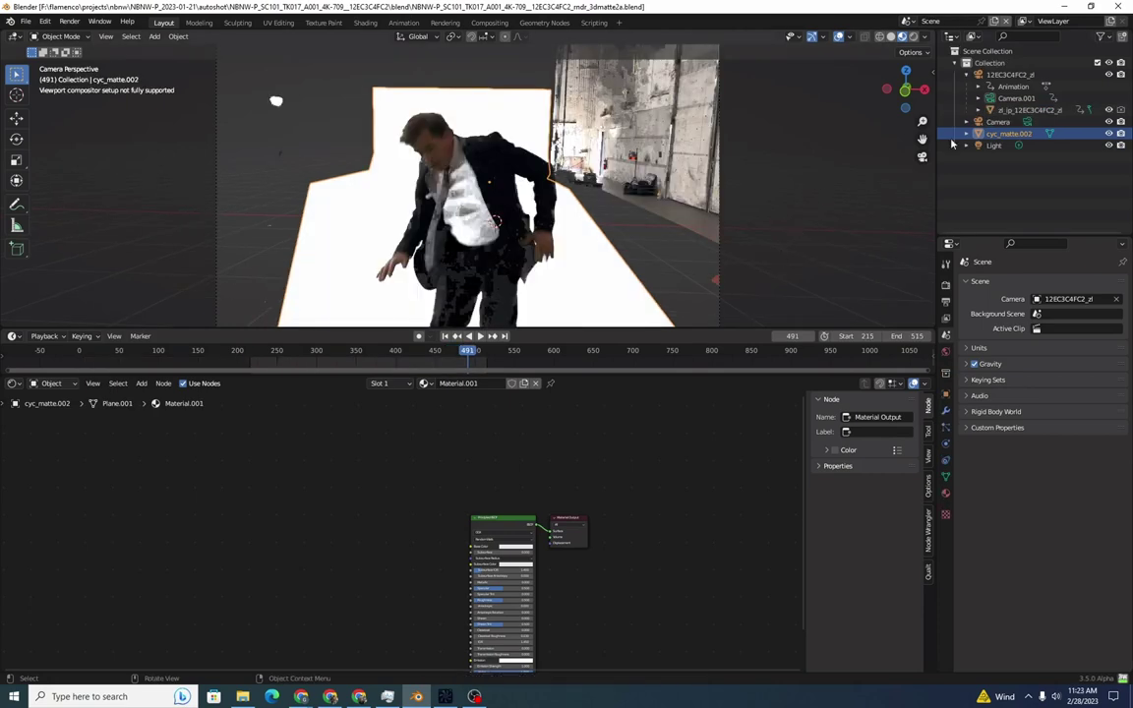
# - Delete cyc_matte.002 from the original Scene
pyautogui.click(1011, 135)
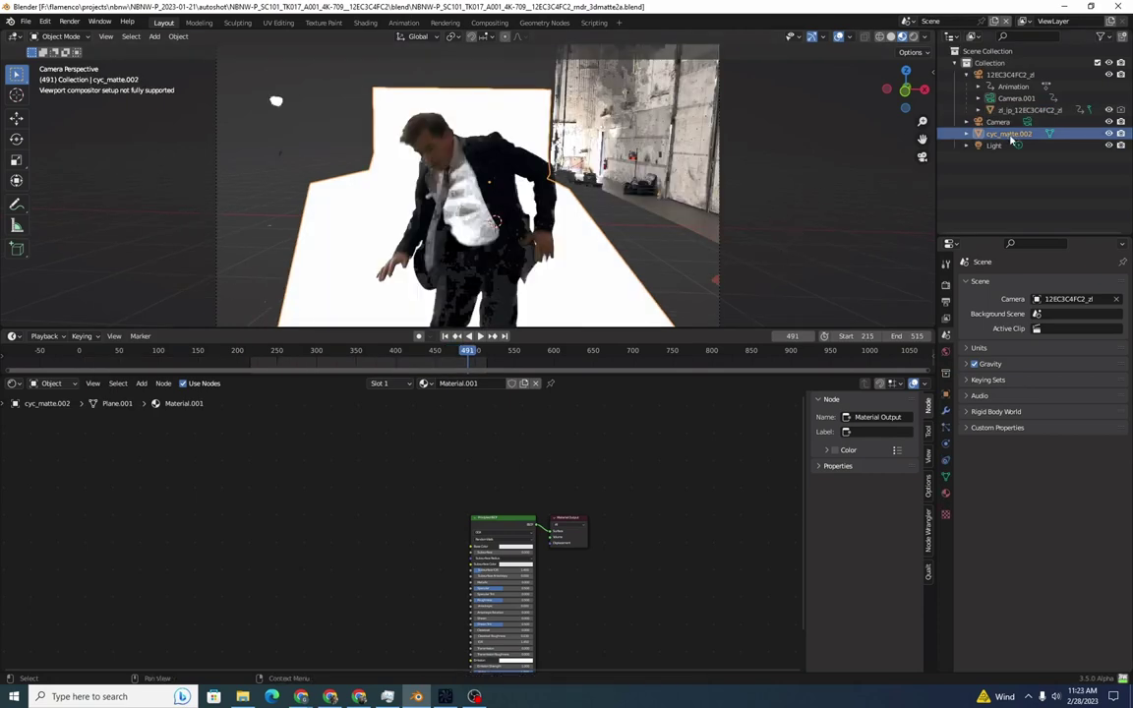
pyautogui.press('x')
pyautogui.click(765, 222)
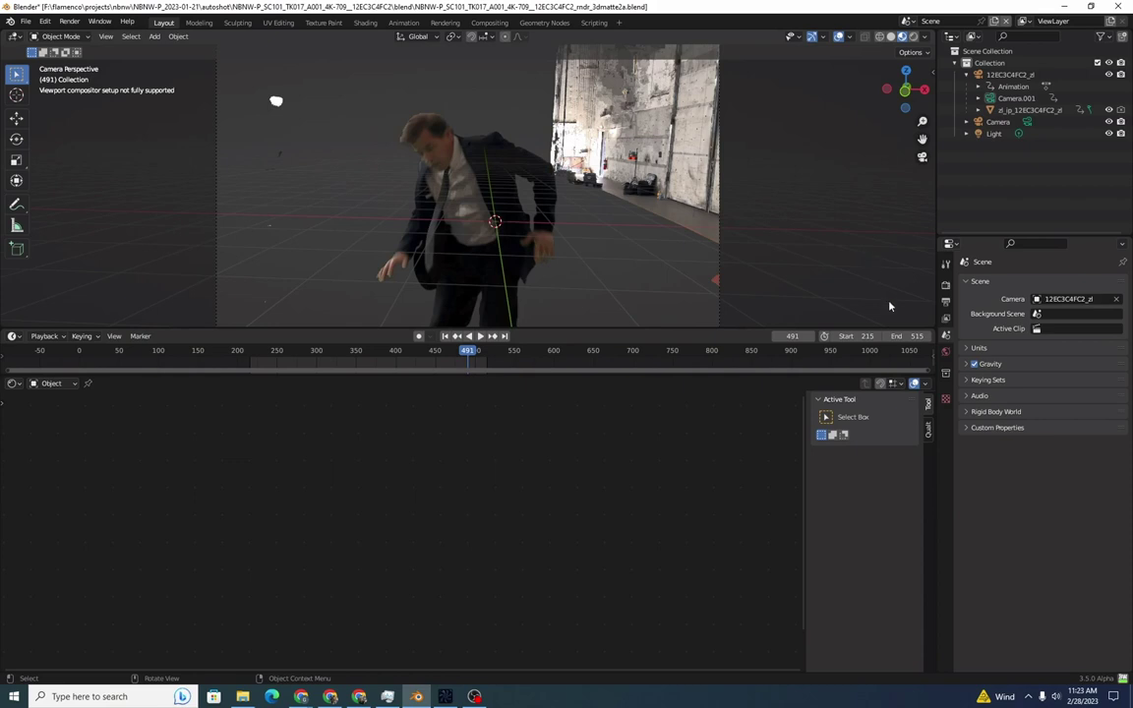
# - Preview frame 489 with GarbageMatte as the background scene, and switch the background scene to the linked Scene from NBNW16.blend
pyautogui.click(1070, 315)
pyautogui.click(1042, 332)
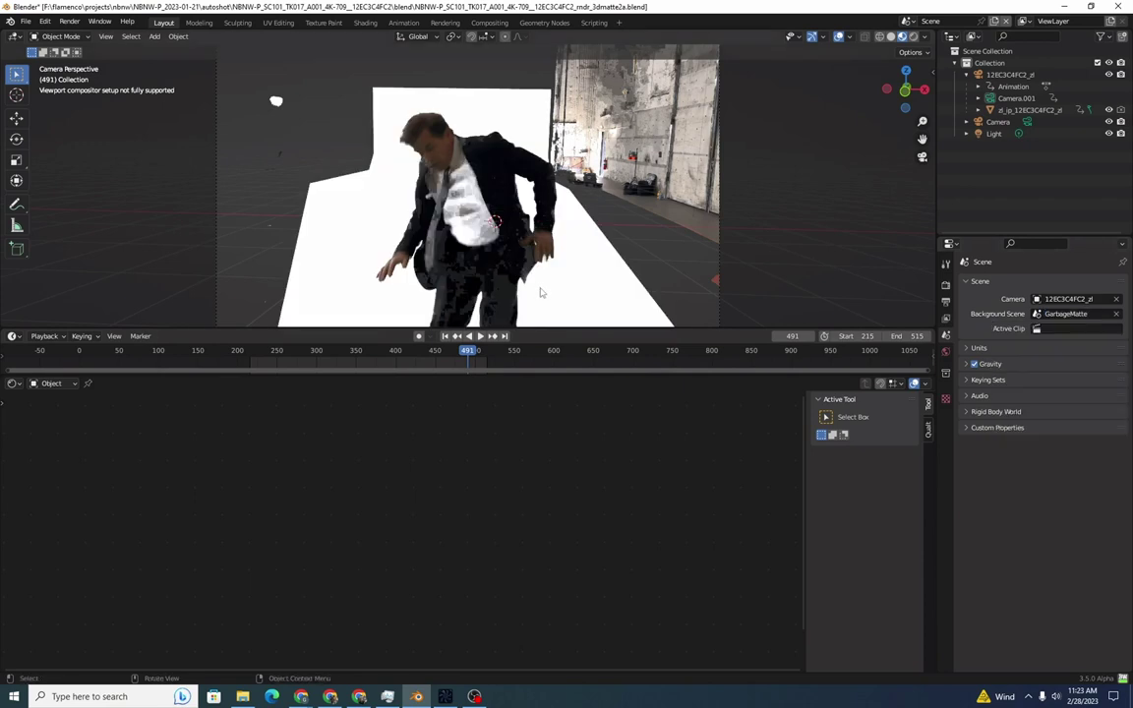
pyautogui.moveTo(470, 355); pyautogui.dragTo(460, 383)
pyautogui.click(1071, 314)
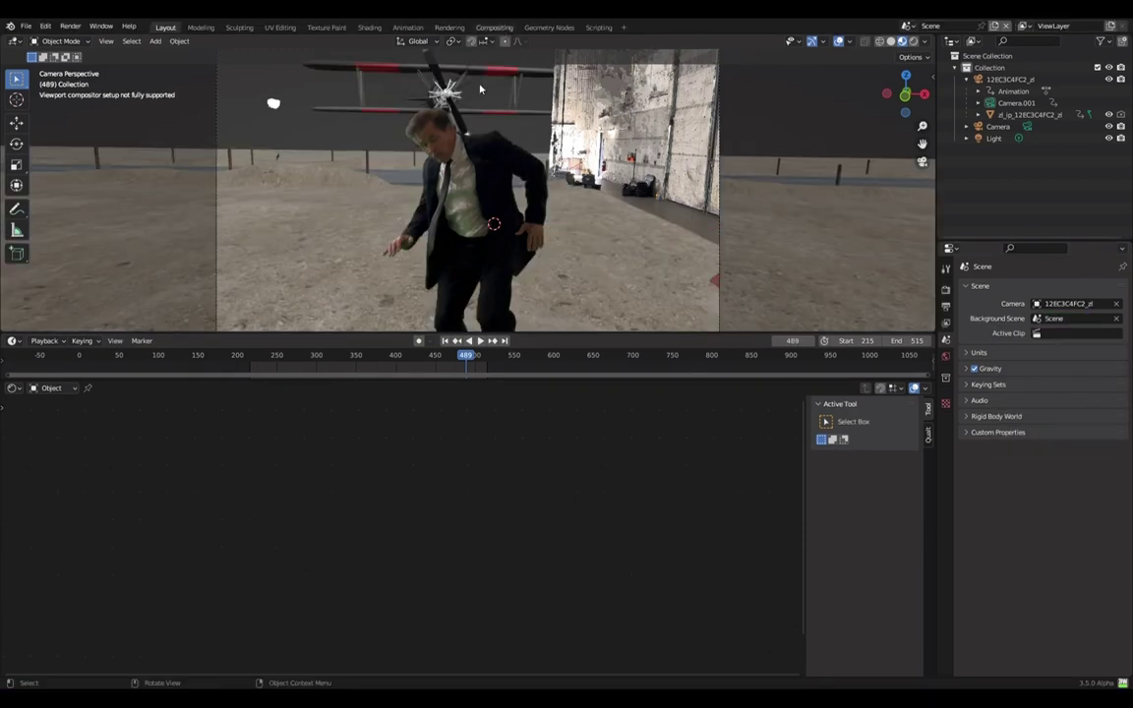
# - In the Compositing workspace, ungroup the Autoshot node group and move the Render Layers node into the column of image input nodes
pyautogui.click(494, 29)
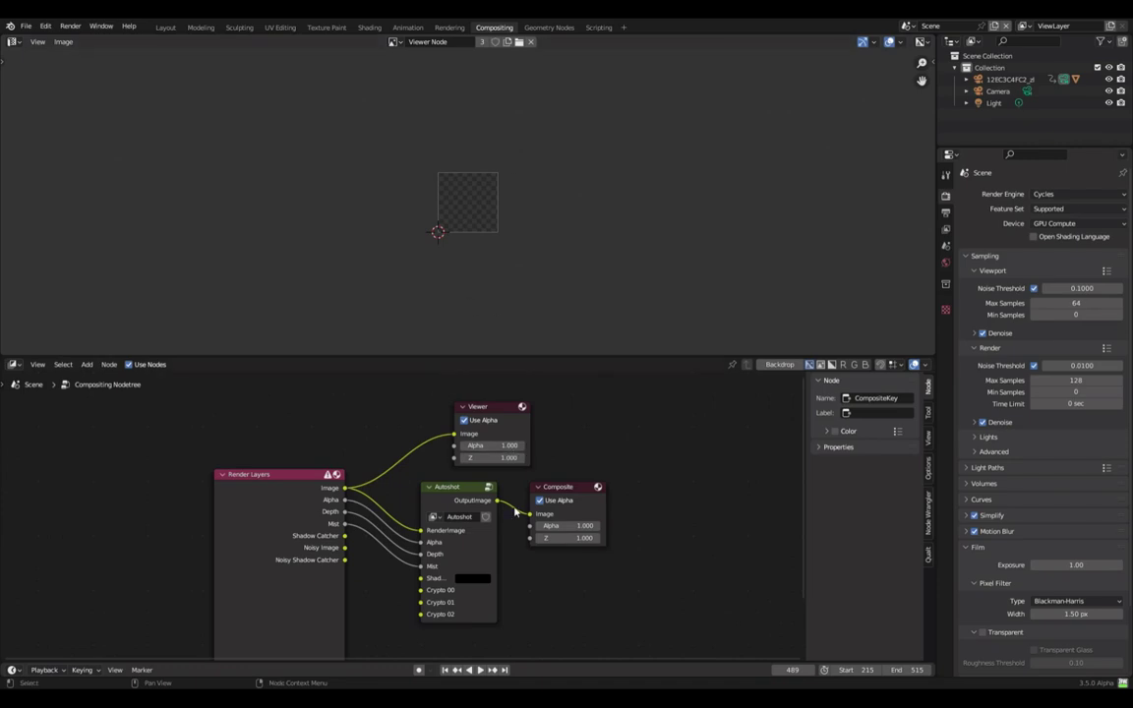
pyautogui.rightClick(400, 444)
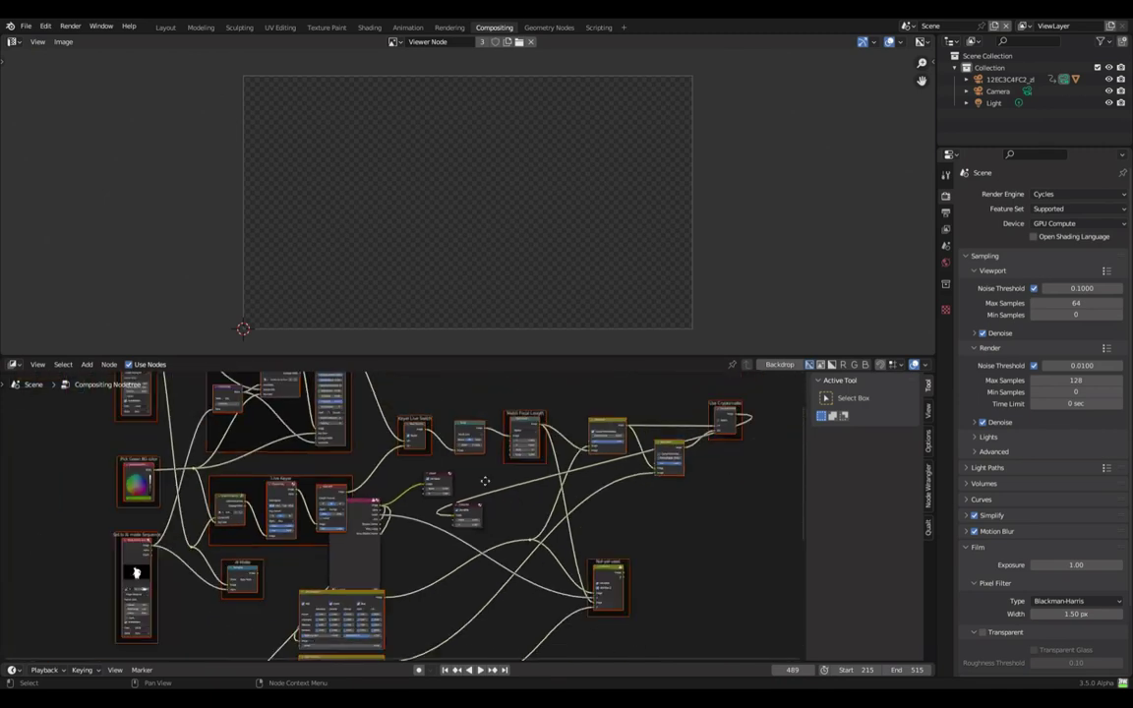
pyautogui.moveTo(485, 481); pyautogui.dragTo(620, 335, button='middle')
pyautogui.click(491, 432)
pyautogui.press('g')
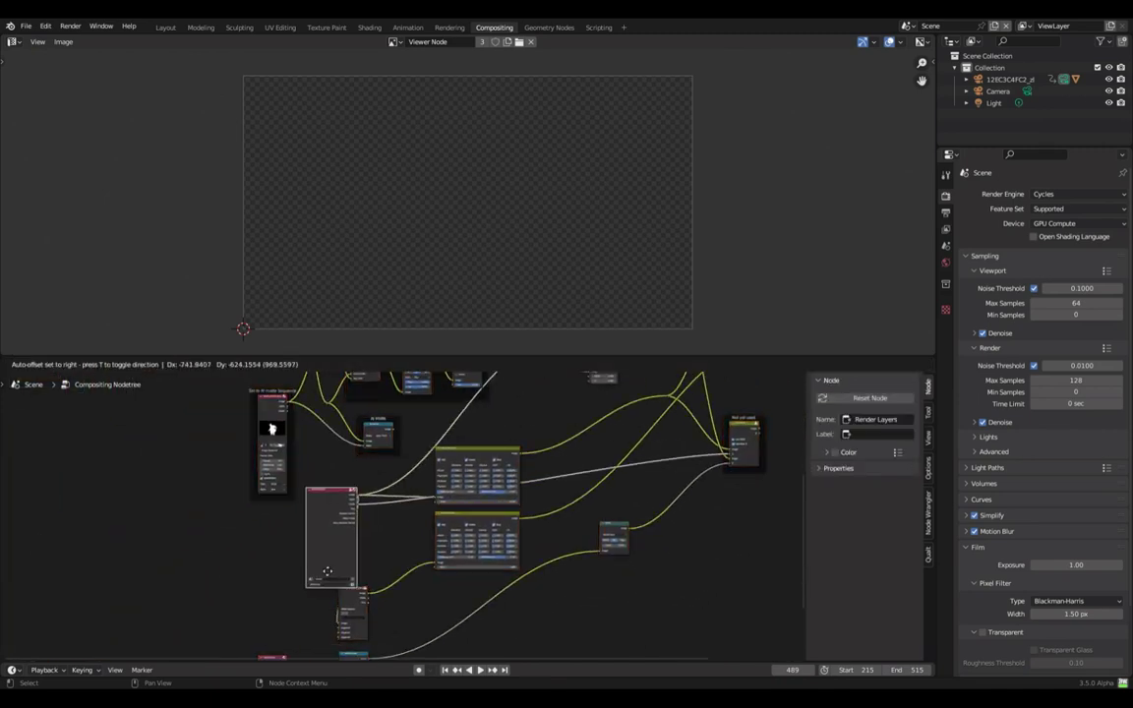
pyautogui.moveTo(327, 570); pyautogui.dragTo(280, 627)
pyautogui.scroll(-5, 359, 574)
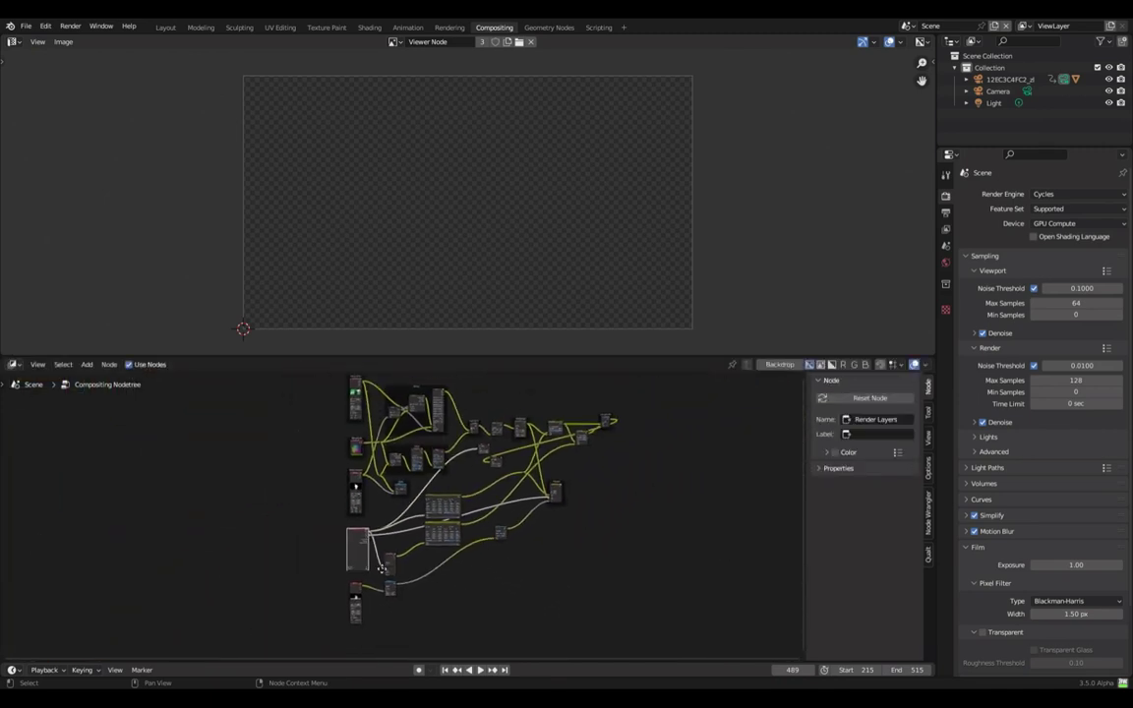
pyautogui.moveTo(382, 568); pyautogui.dragTo(389, 577, button='middle')
pyautogui.moveTo(456, 499); pyautogui.dragTo(427, 558, button='middle')
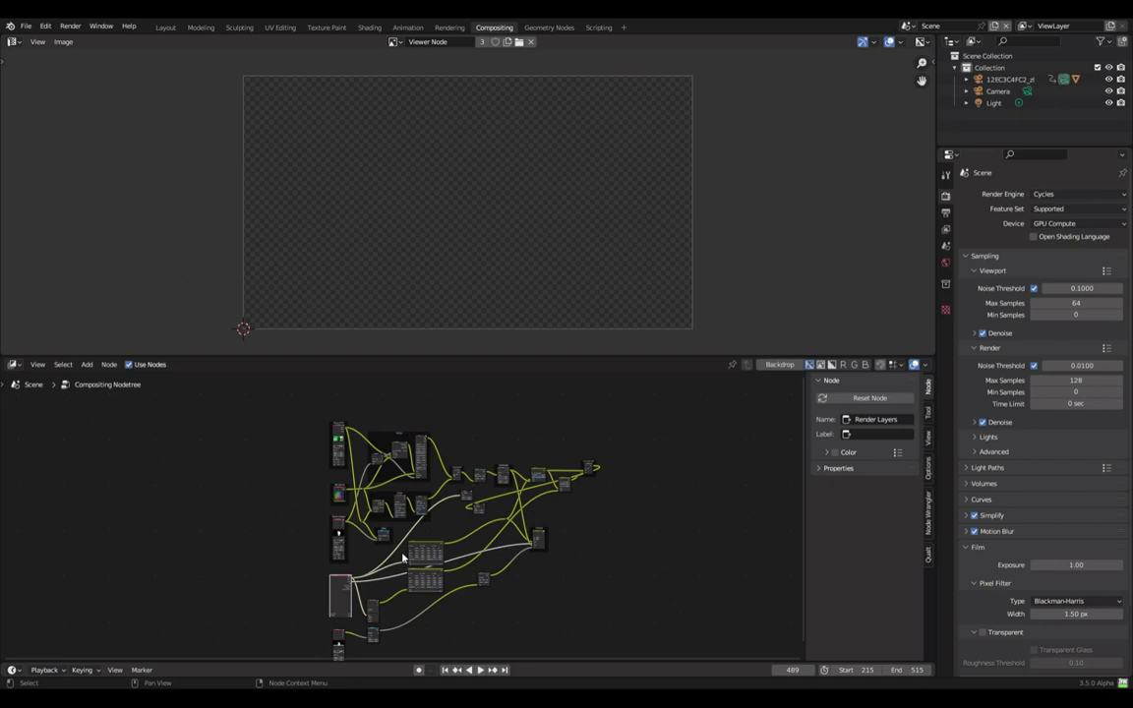
# - Duplicate the Render Layers node and place the copy above the topmost image input node
pyautogui.scroll(7, 385, 568)
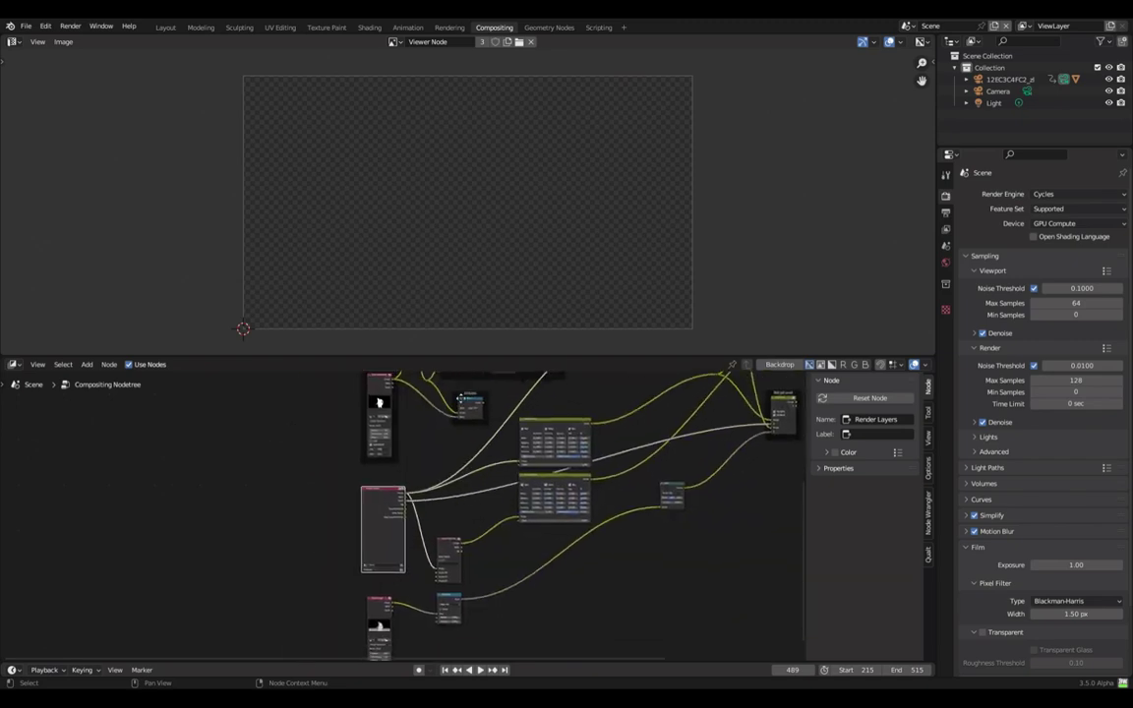
pyautogui.scroll(2, 343, 510)
pyautogui.scroll(-8, 457, 439)
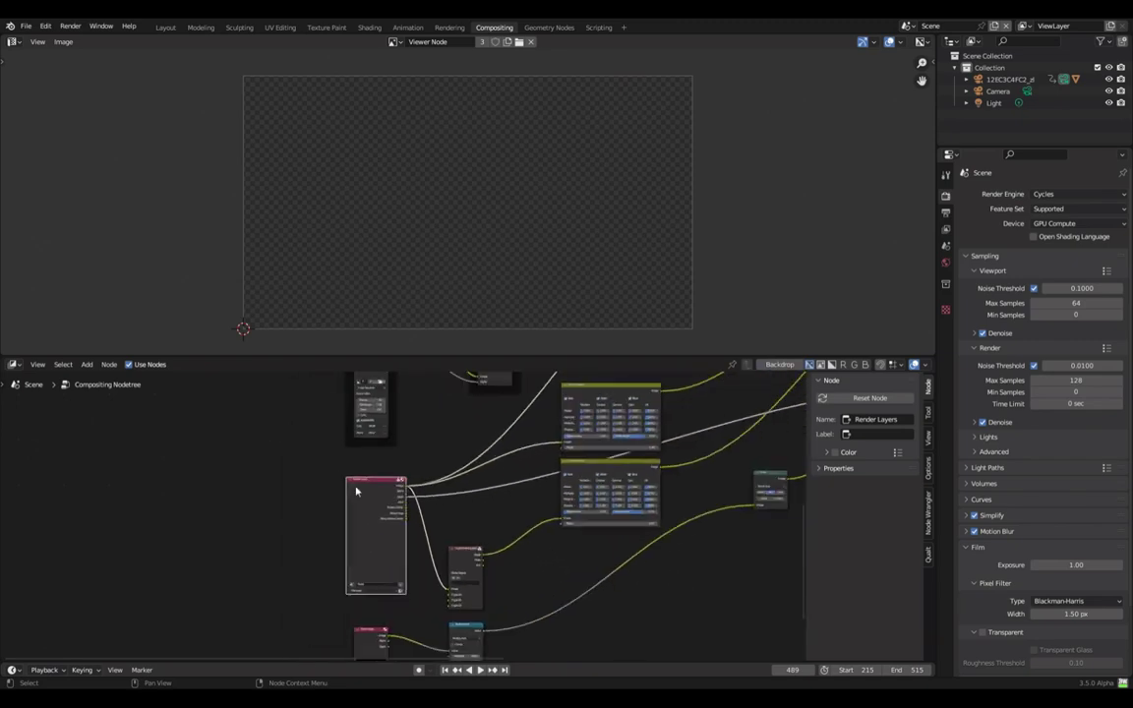
pyautogui.moveTo(457, 439); pyautogui.dragTo(389, 550, button='middle')
pyautogui.hotkey('shift', 'd')
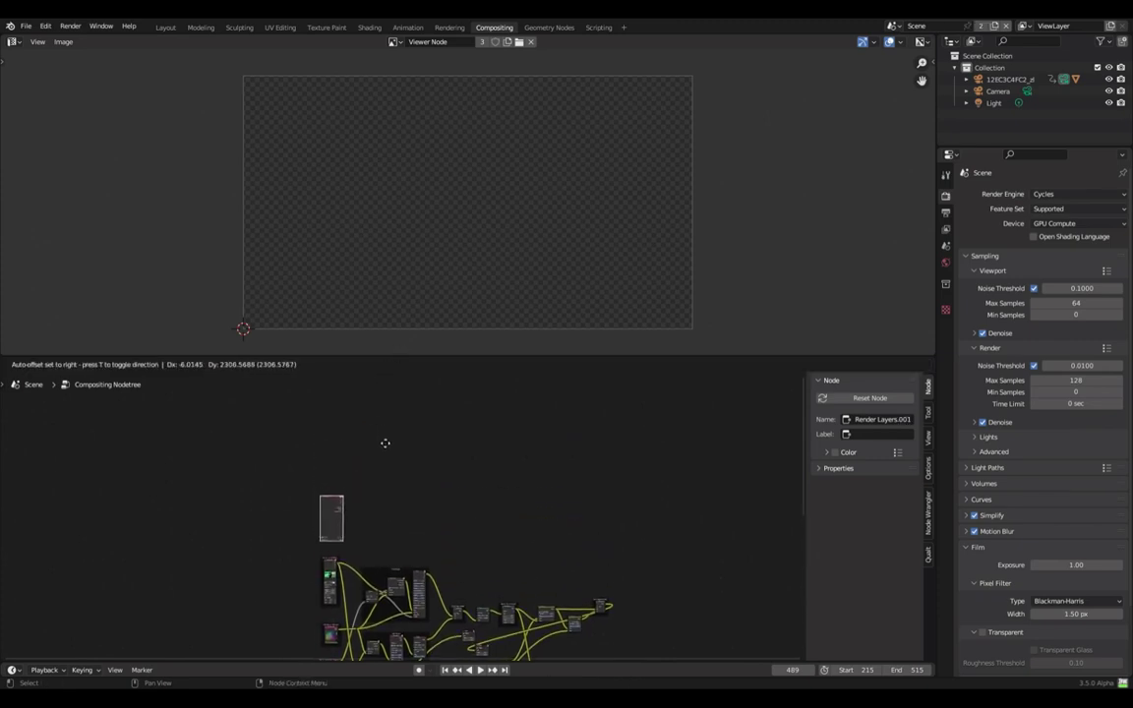
pyautogui.click(380, 447)
# - Set the duplicated Render Layers node's scene to GarbageMatte
pyautogui.scroll(4, 324, 567)
pyautogui.moveTo(239, 617); pyautogui.dragTo(561, 529, button='middle')
pyautogui.scroll(5, 561, 529)
pyautogui.moveTo(503, 475); pyautogui.dragTo(386, 570, button='middle')
pyautogui.scroll(5, 373, 577)
pyautogui.click(319, 601)
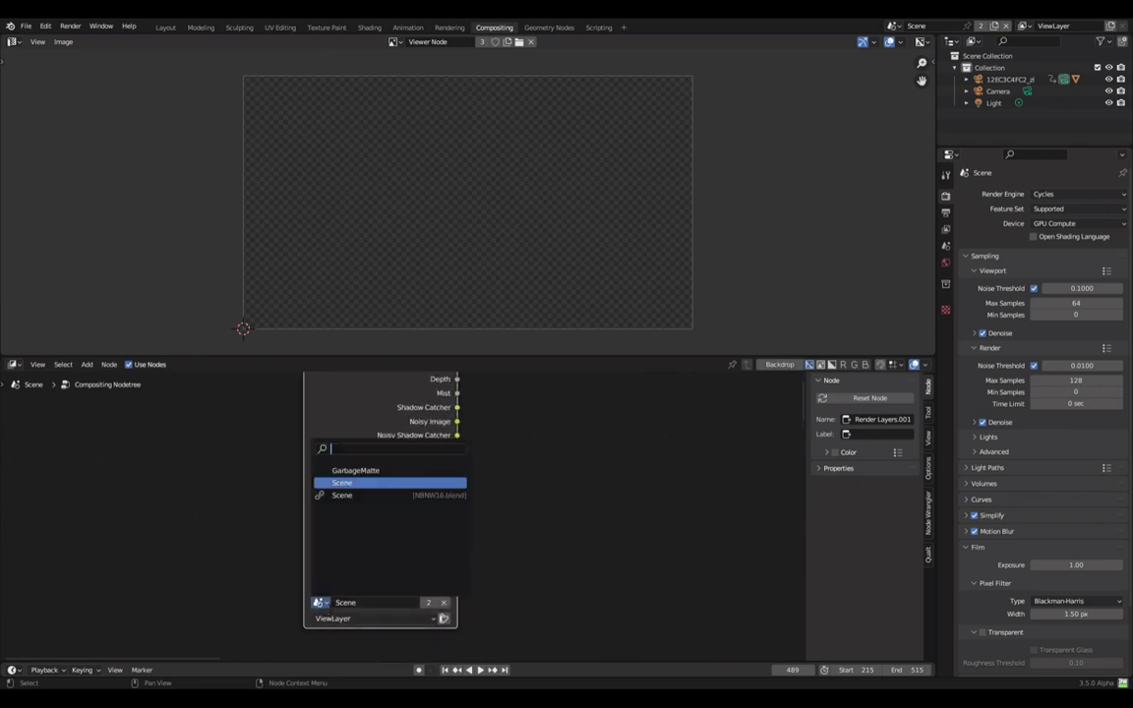
pyautogui.click(407, 458)
# - Connect the GarbageMatte Render Layers image to the Viewer node and move the Viewer up beside it
pyautogui.scroll(-5, 407, 457)
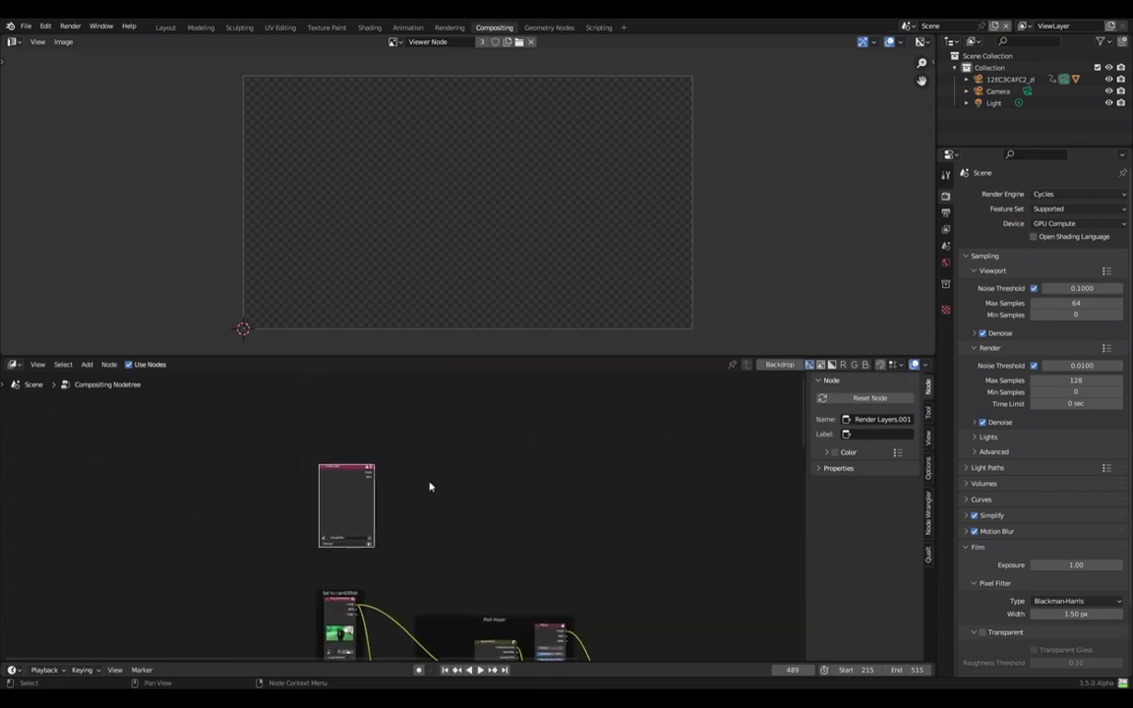
pyautogui.keyDown('ctrl'); pyautogui.keyDown('shift'); pyautogui.click(354, 487); pyautogui.keyUp('shift'); pyautogui.keyUp('ctrl')
pyautogui.scroll(-4, 424, 499)
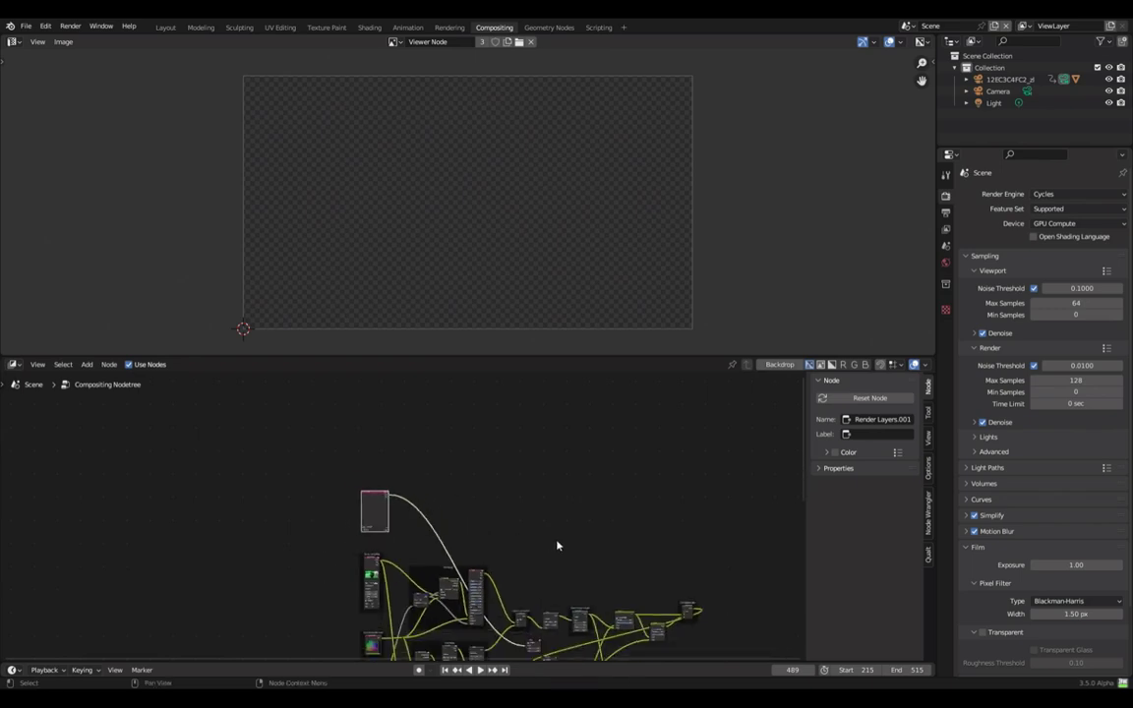
pyautogui.moveTo(545, 618); pyautogui.dragTo(469, 482, button='middle')
pyautogui.moveTo(465, 506); pyautogui.dragTo(470, 425)
pyautogui.scroll(4, 499, 462)
pyautogui.moveTo(511, 475); pyautogui.dragTo(501, 651, button='middle')
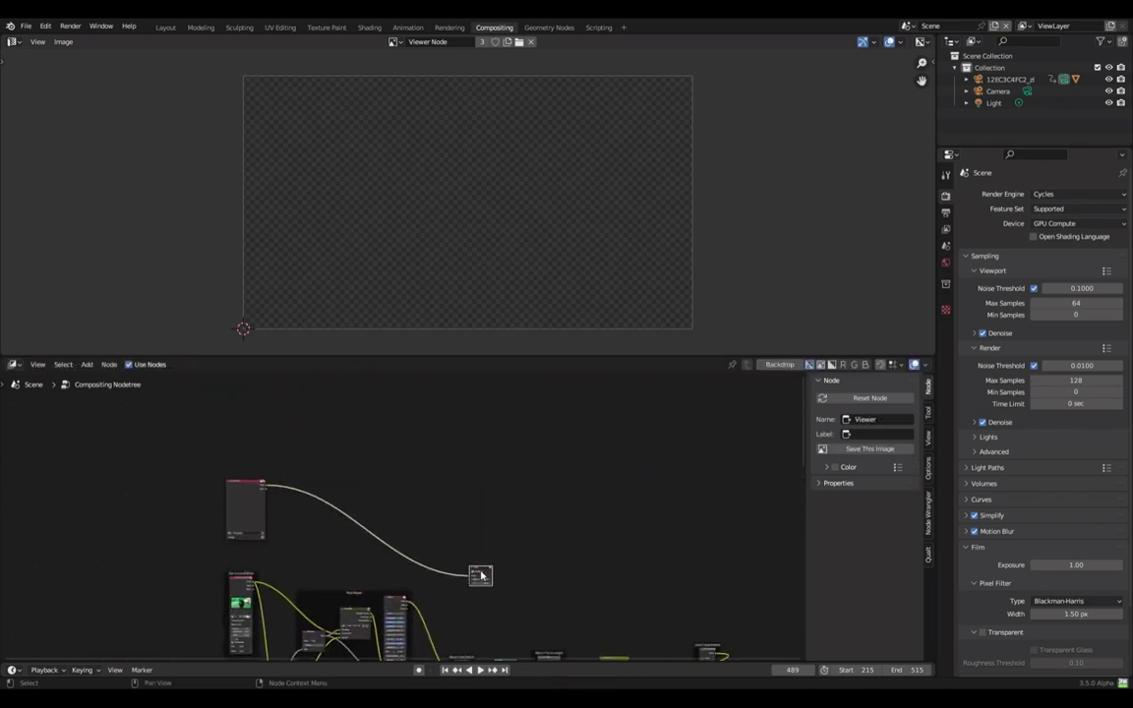
pyautogui.moveTo(481, 574); pyautogui.dragTo(461, 507)
pyautogui.scroll(-2, 357, 543)
pyautogui.moveTo(357, 543); pyautogui.dragTo(360, 535, button='middle')
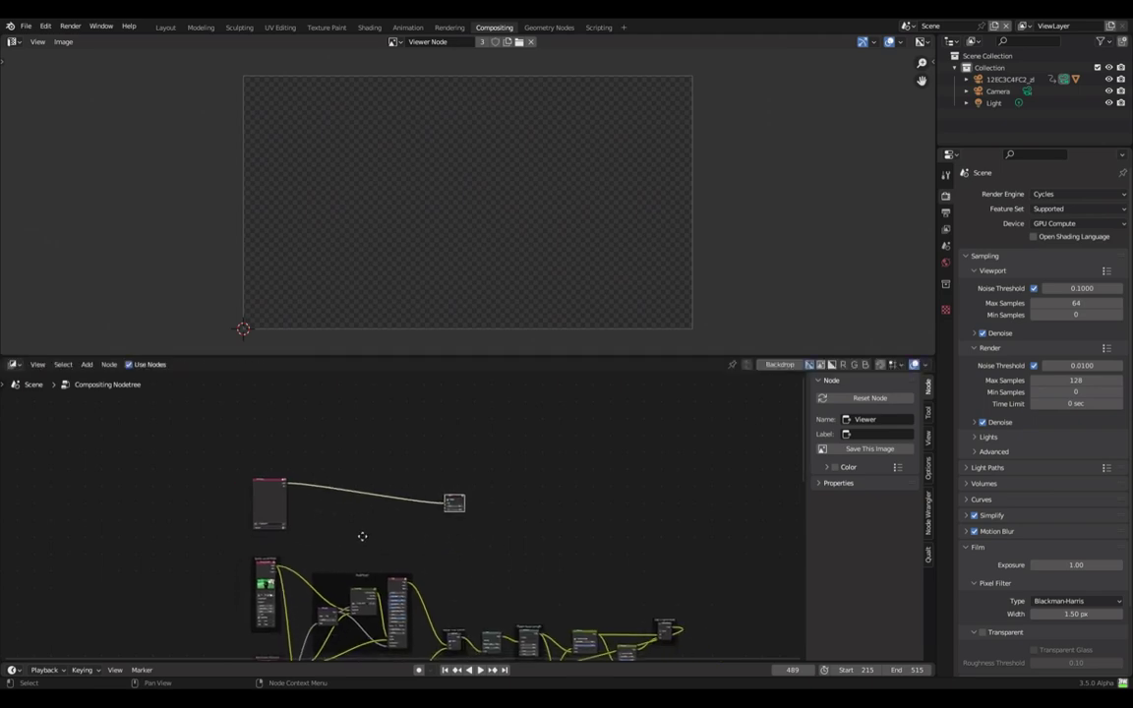
# - Render frame 489 to preview the GarbageMatte layer through the Viewer, and return to the node tree
pyautogui.click(328, 527)
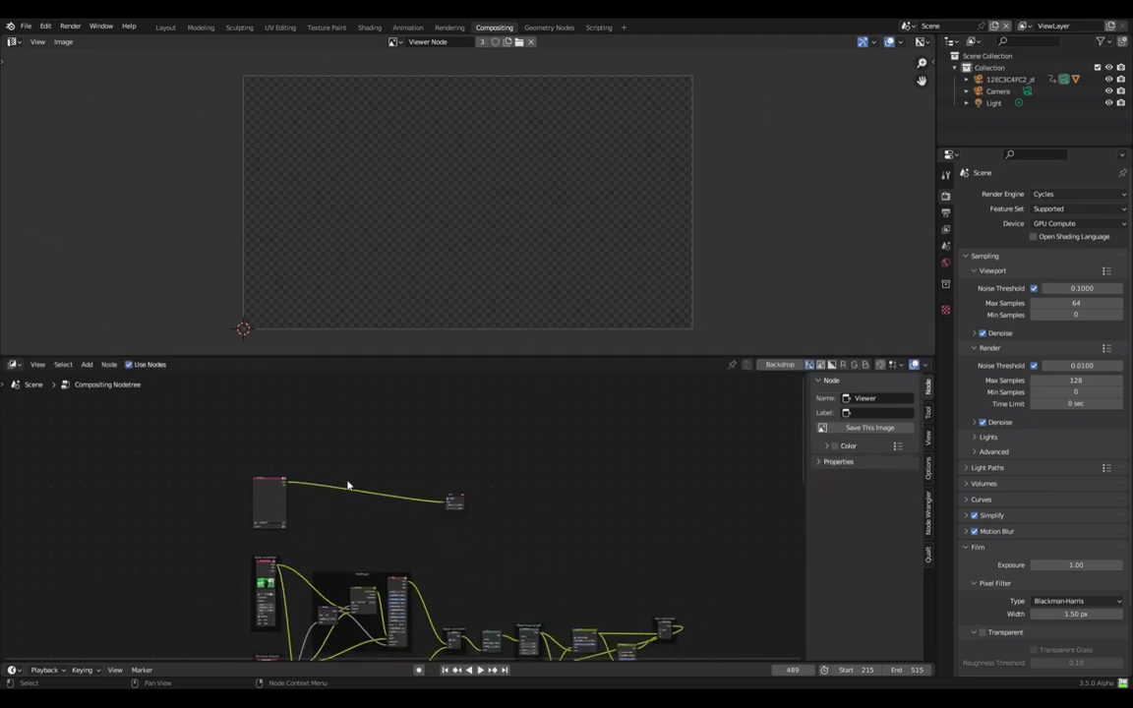
pyautogui.press('F12')
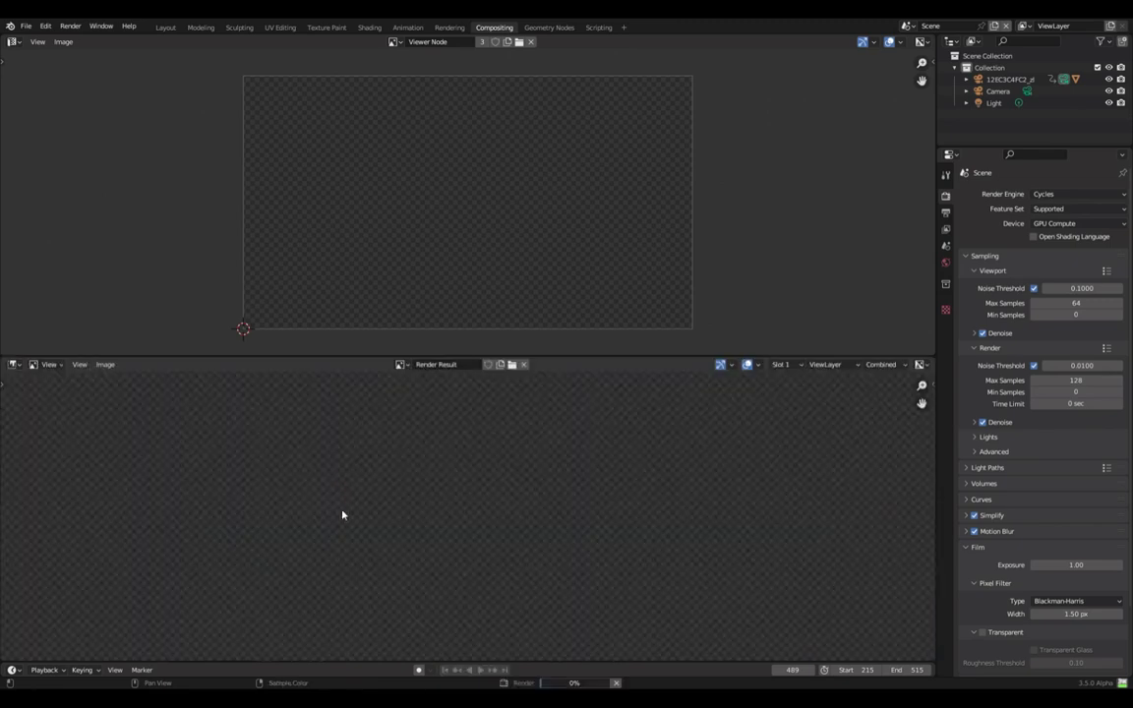
pyautogui.press('Escape')
# - Add an Invert node on the link between the GarbageMatte Render Layers node and the Viewer
pyautogui.scroll(-2, 304, 505)
pyautogui.moveTo(318, 497); pyautogui.dragTo(298, 433, button='middle')
pyautogui.scroll(2, 299, 432)
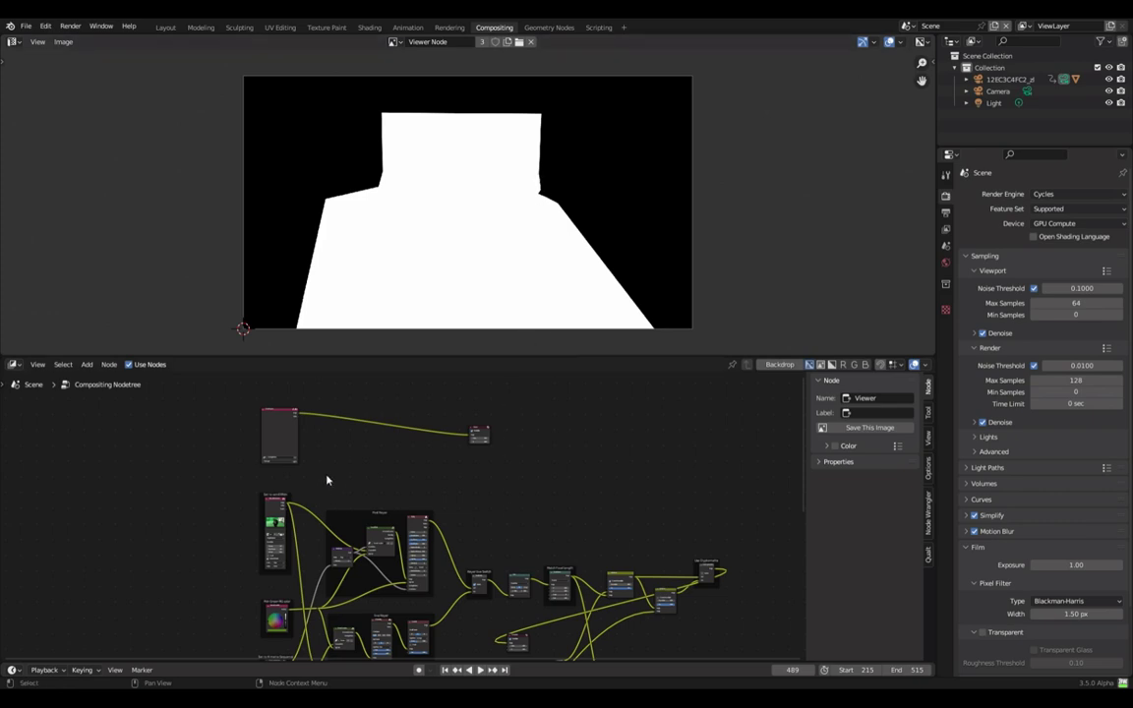
pyautogui.hotkey('shift', 'a')
pyautogui.moveTo(314, 509)
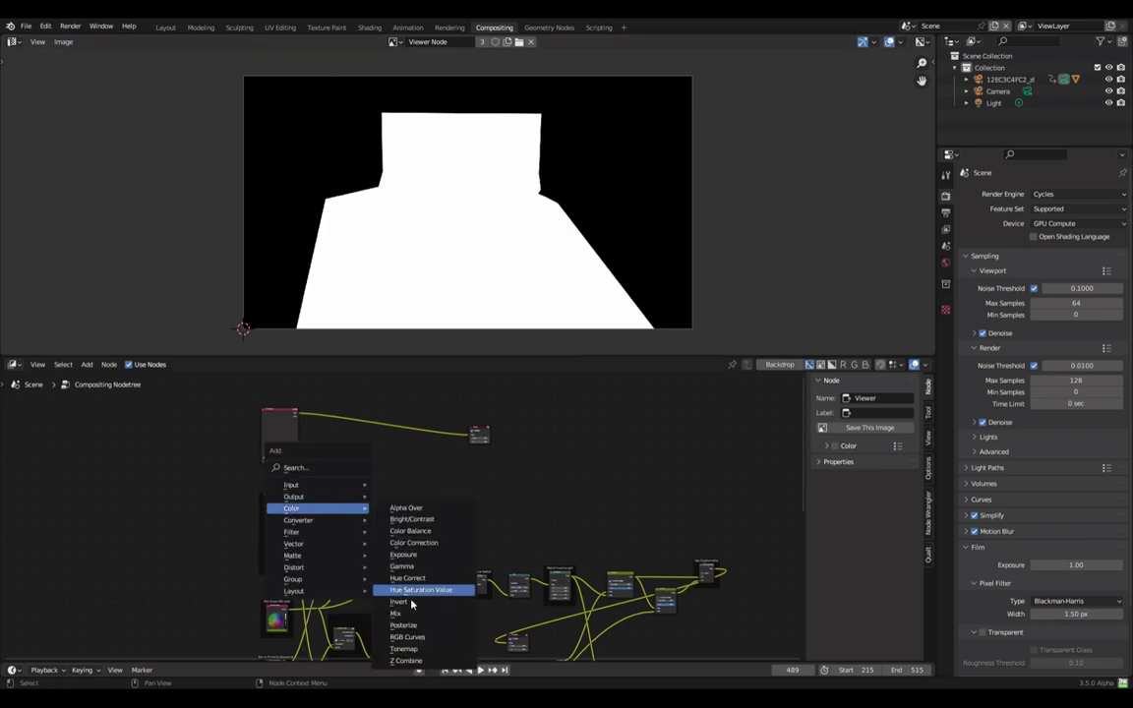
pyautogui.click(378, 601)
pyautogui.click(379, 427)
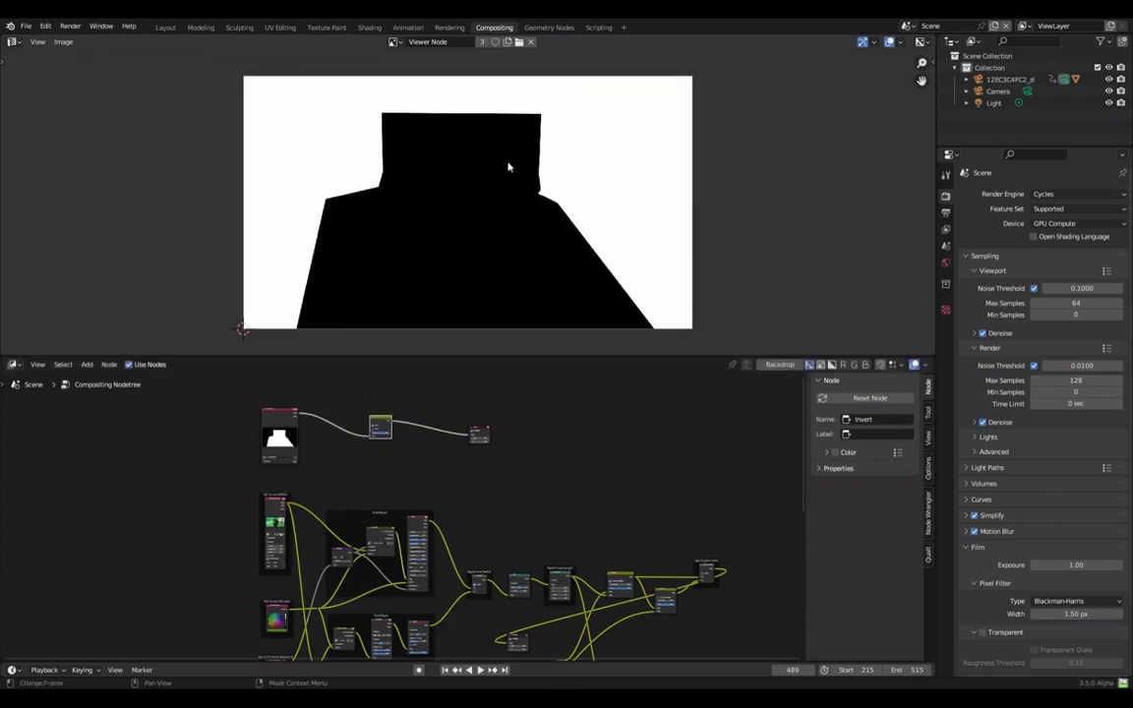
pyautogui.scroll(-3, 262, 222)
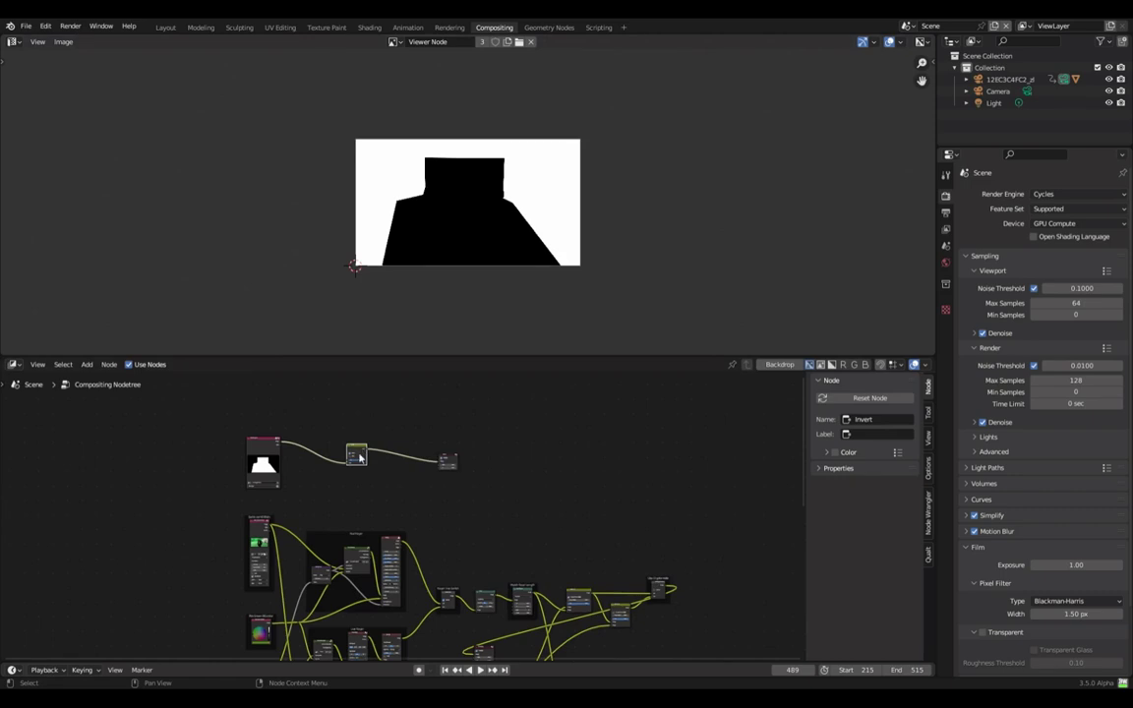
# - Move the Invert node down into the Post Keyer frame, above the Dilate/Erode node
pyautogui.scroll(2, 423, 437)
pyautogui.scroll(1, 467, 442)
pyautogui.moveTo(467, 458); pyautogui.dragTo(483, 501, button='middle')
pyautogui.press('g')
pyautogui.click(343, 462)
pyautogui.scroll(3, 343, 463)
pyautogui.moveTo(343, 464); pyautogui.dragTo(351, 399, button='middle')
pyautogui.moveTo(349, 395); pyautogui.dragTo(258, 488)
pyautogui.scroll(-1, 462, 497)
pyautogui.moveTo(445, 510); pyautogui.dragTo(441, 462, button='middle')
pyautogui.scroll(3, 440, 480)
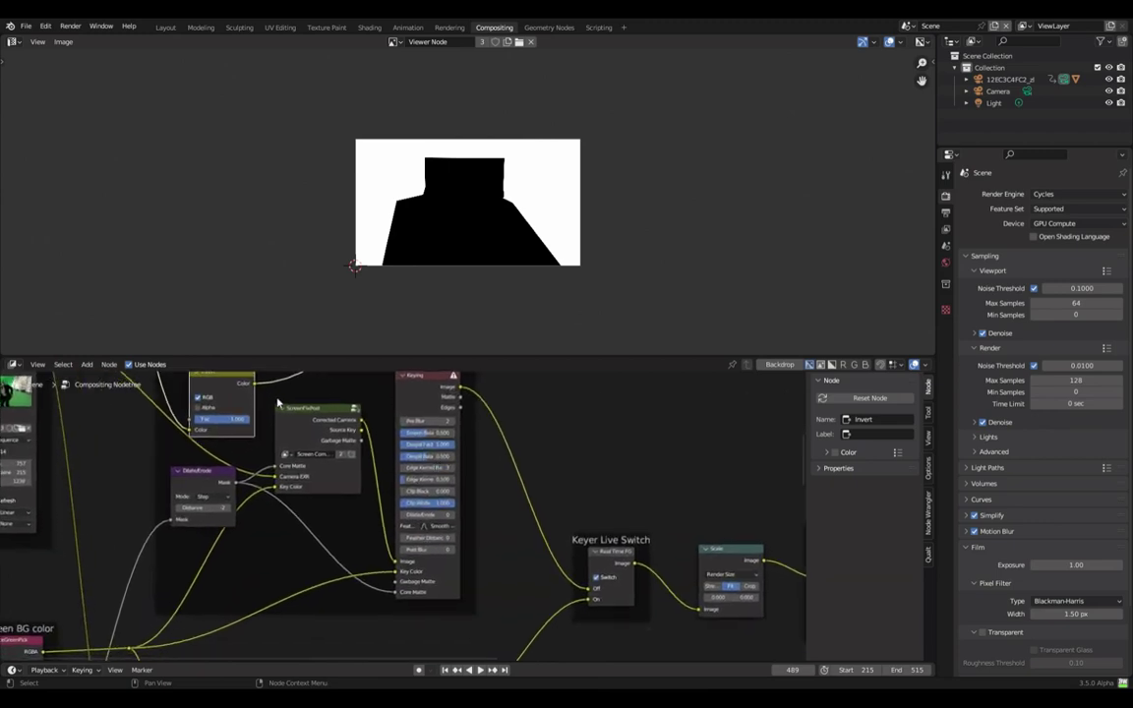
# - Connect the Invert node's Color output to the Keying node's Garbage Matte input
pyautogui.moveTo(256, 386); pyautogui.dragTo(397, 585)
pyautogui.scroll(-5, 460, 499)
pyautogui.moveTo(559, 435); pyautogui.dragTo(524, 547, button='middle')
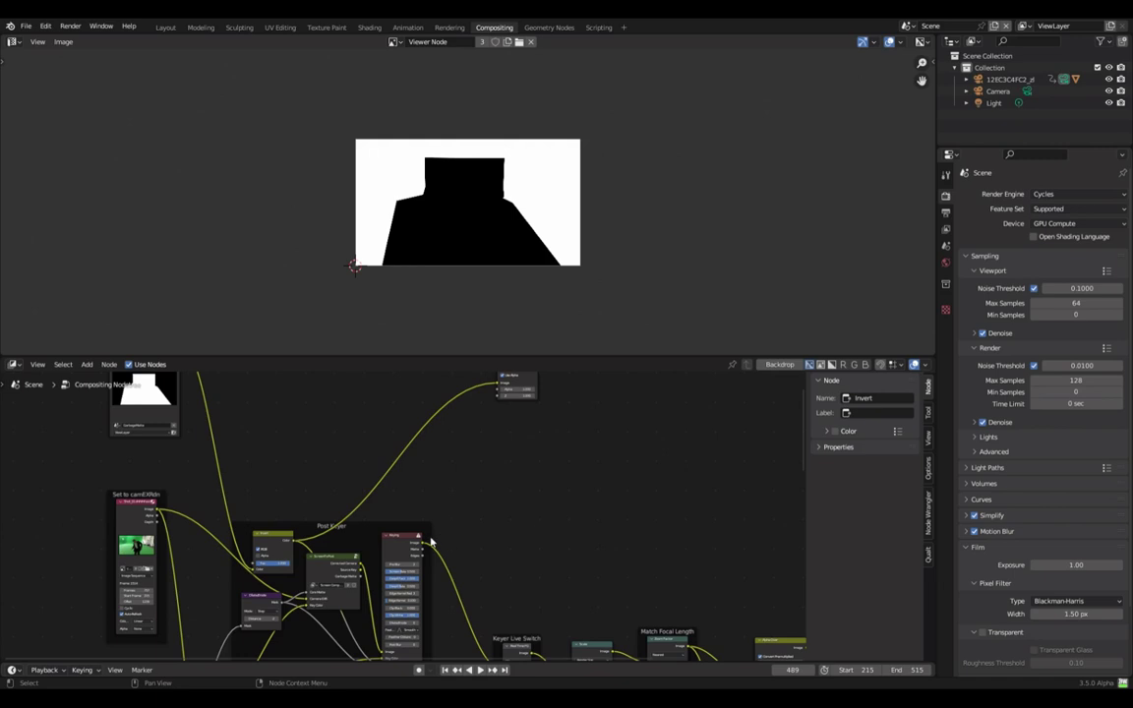
# - Send the Post Keyer's Keying image to the Viewer and check the keyed actor at frame 489
pyautogui.keyDown('ctrl'); pyautogui.keyDown('shift'); pyautogui.click(400, 541); pyautogui.keyUp('shift'); pyautogui.keyUp('ctrl')
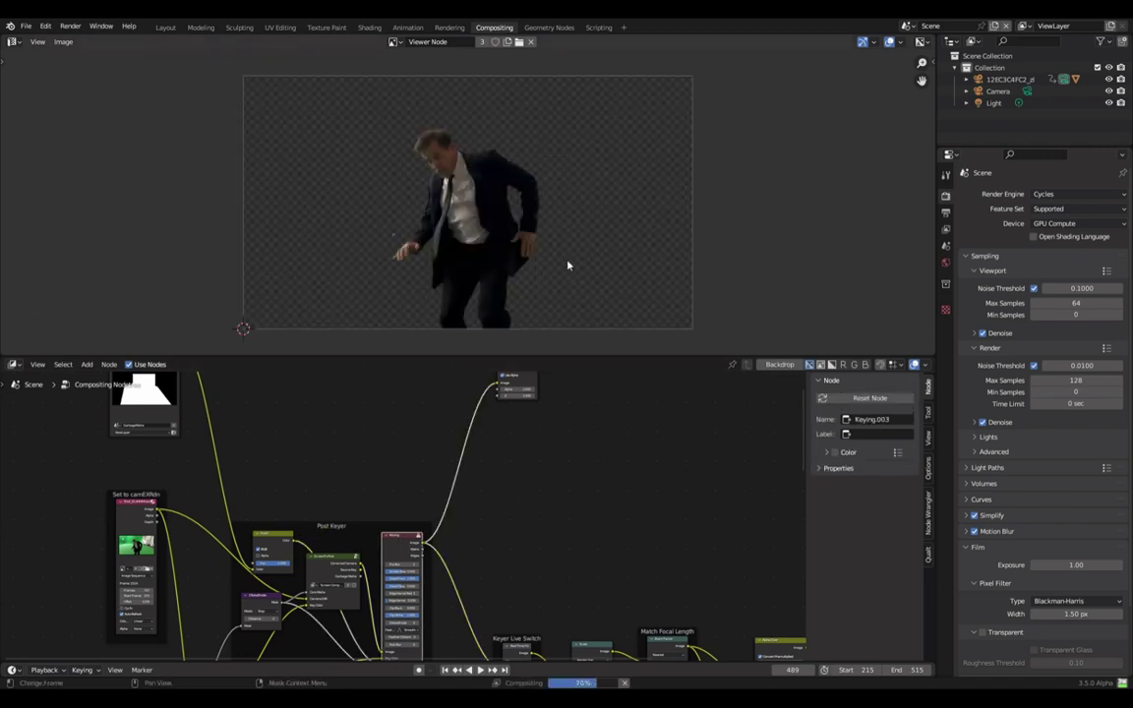
pyautogui.moveTo(589, 568); pyautogui.dragTo(554, 454, button='middle')
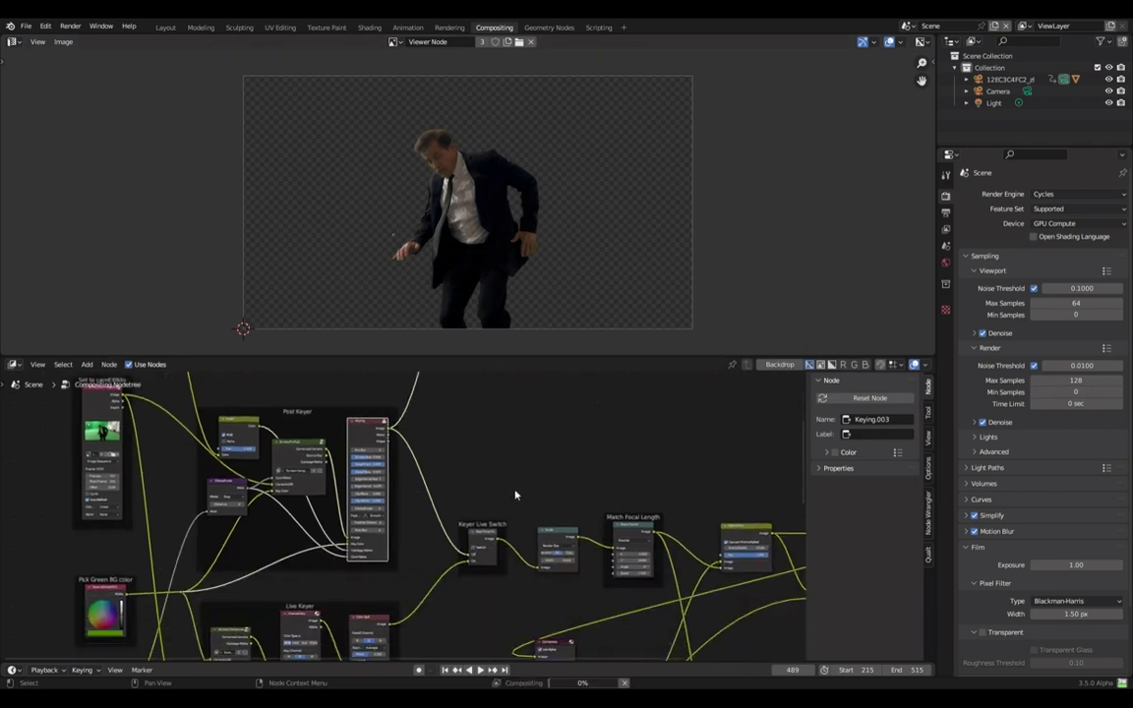
pyautogui.scroll(4, 477, 552)
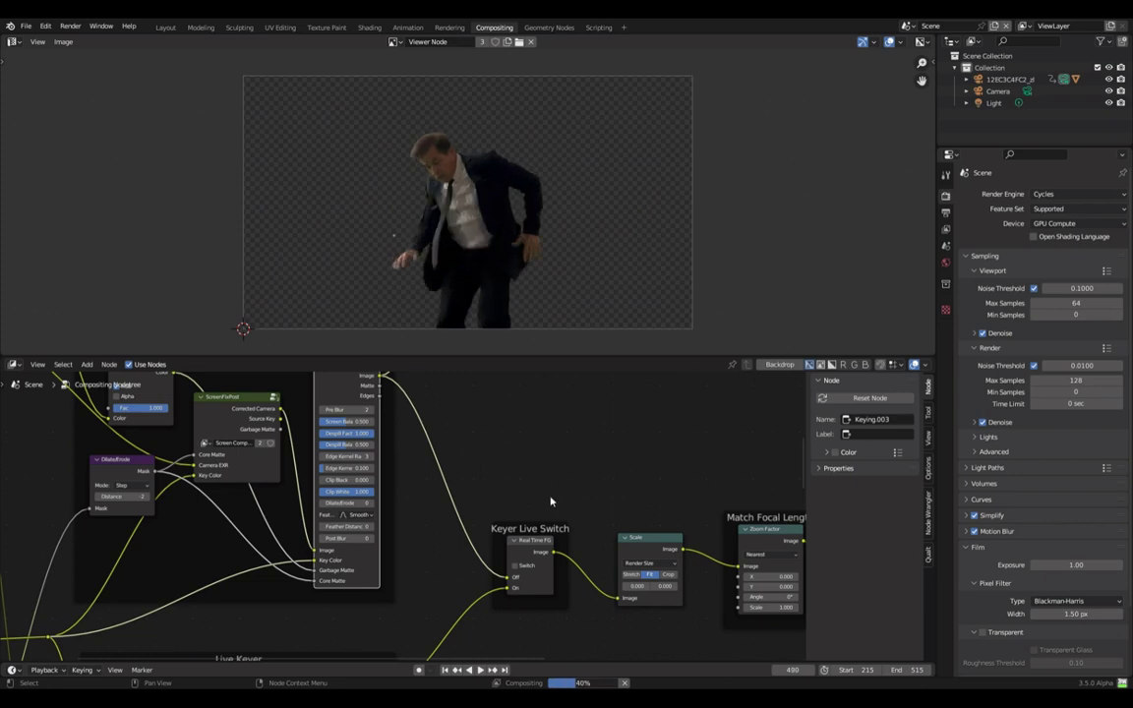
pyautogui.press('Left')
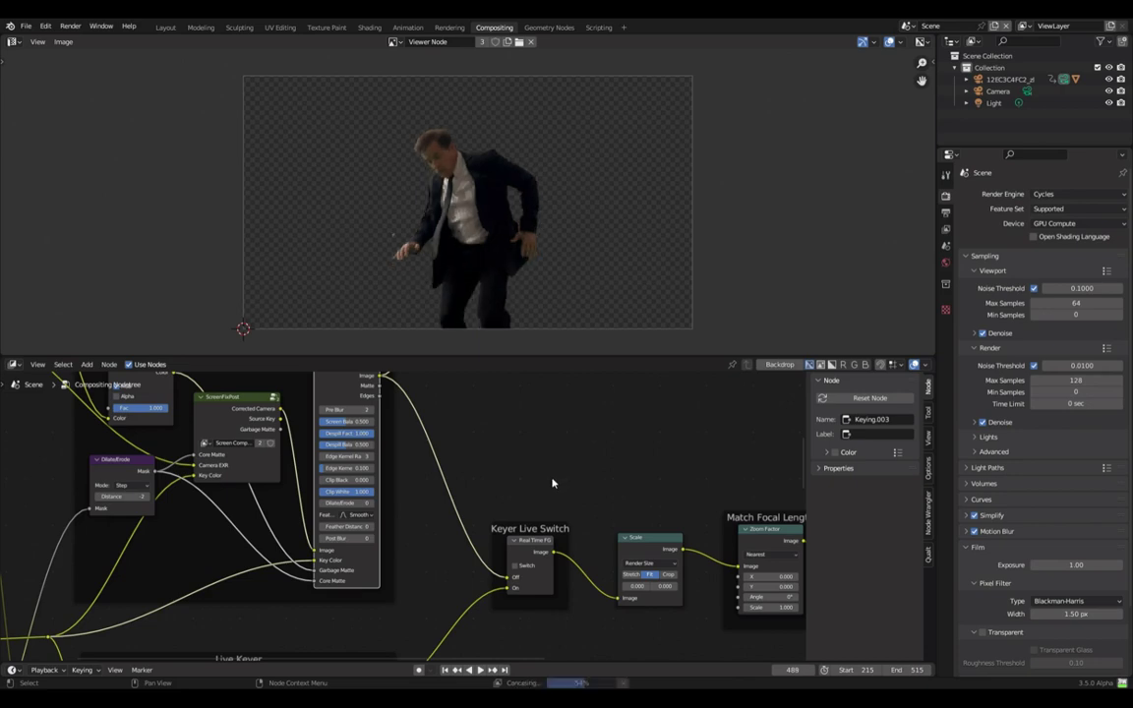
pyautogui.moveTo(490, 421); pyautogui.dragTo(471, 547, button='middle')
pyautogui.scroll(-10, 462, 512)
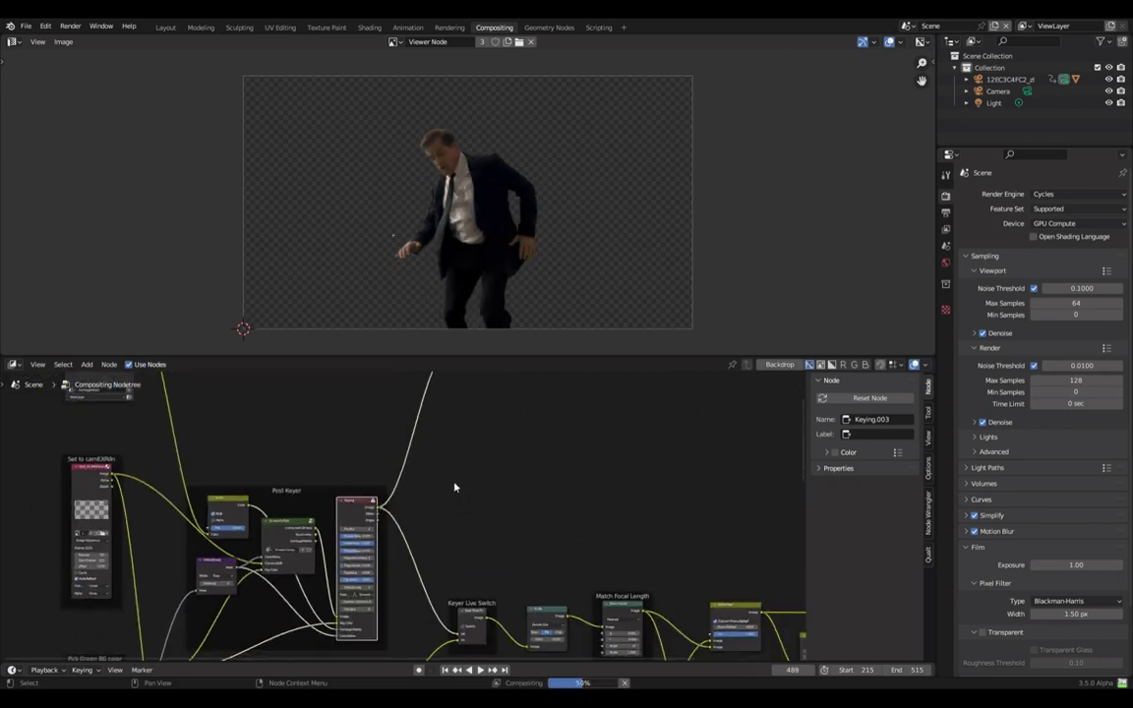
pyautogui.scroll(1, 516, 481)
pyautogui.moveTo(512, 462); pyautogui.dragTo(533, 507, button='middle')
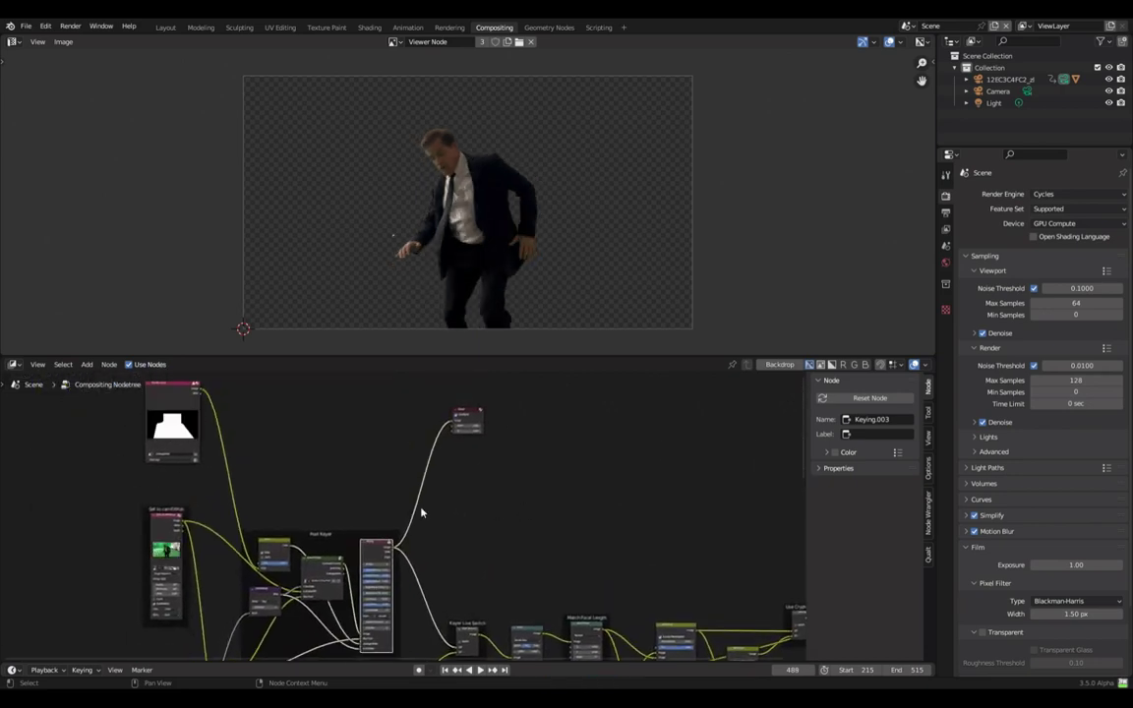
# - Split off a thin horizontal area above the node tree and make it a Dope Sheet
pyautogui.rightClick(7, 359)
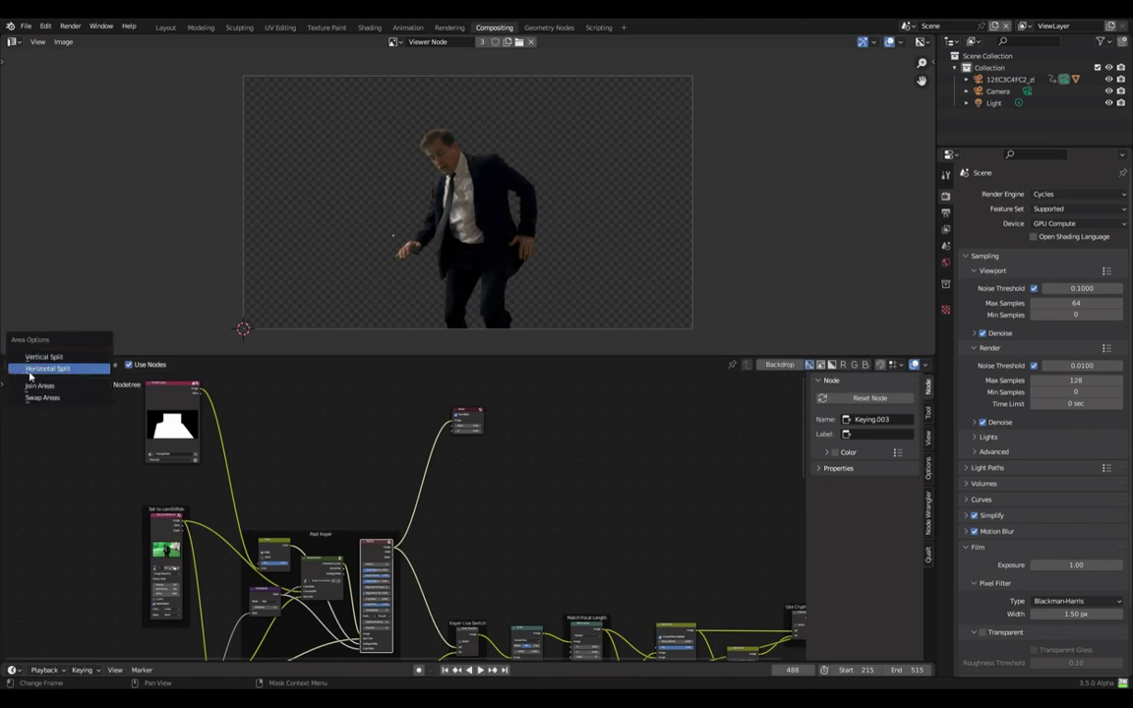
pyautogui.click(31, 373)
pyautogui.click(44, 401)
pyautogui.hotkey('shift', 'F10')
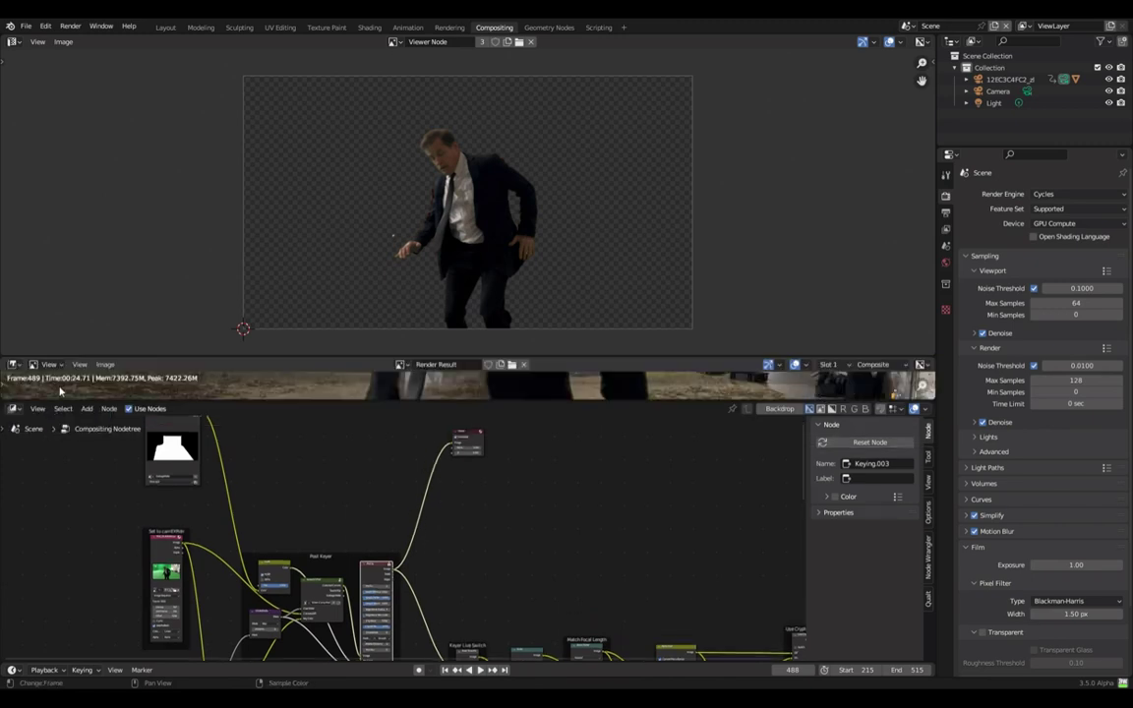
pyautogui.hotkey('shift', 'F12')
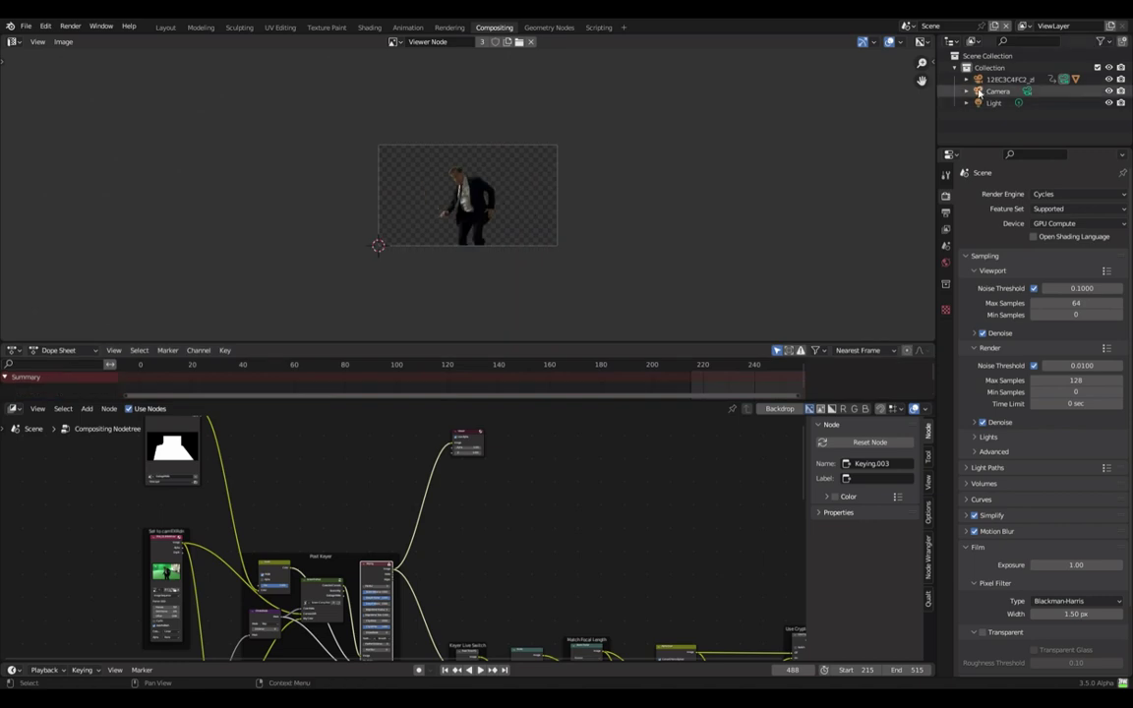
# - Select the 12EC3C4FC2_zl camera and frame its keyframe range in the Dope Sheet
pyautogui.click(1007, 79)
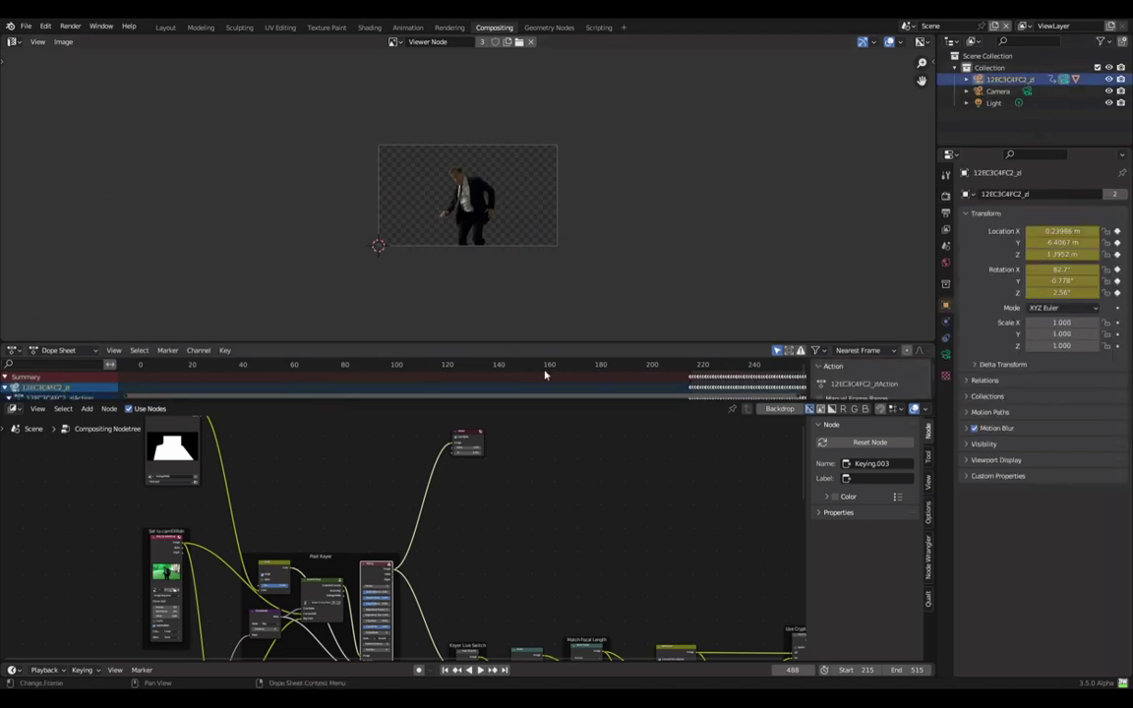
pyautogui.scroll(-4, 680, 385)
pyautogui.moveTo(657, 388); pyautogui.dragTo(304, 392, button='middle')
pyautogui.scroll(1, 273, 470)
pyautogui.scroll(-2, 273, 470)
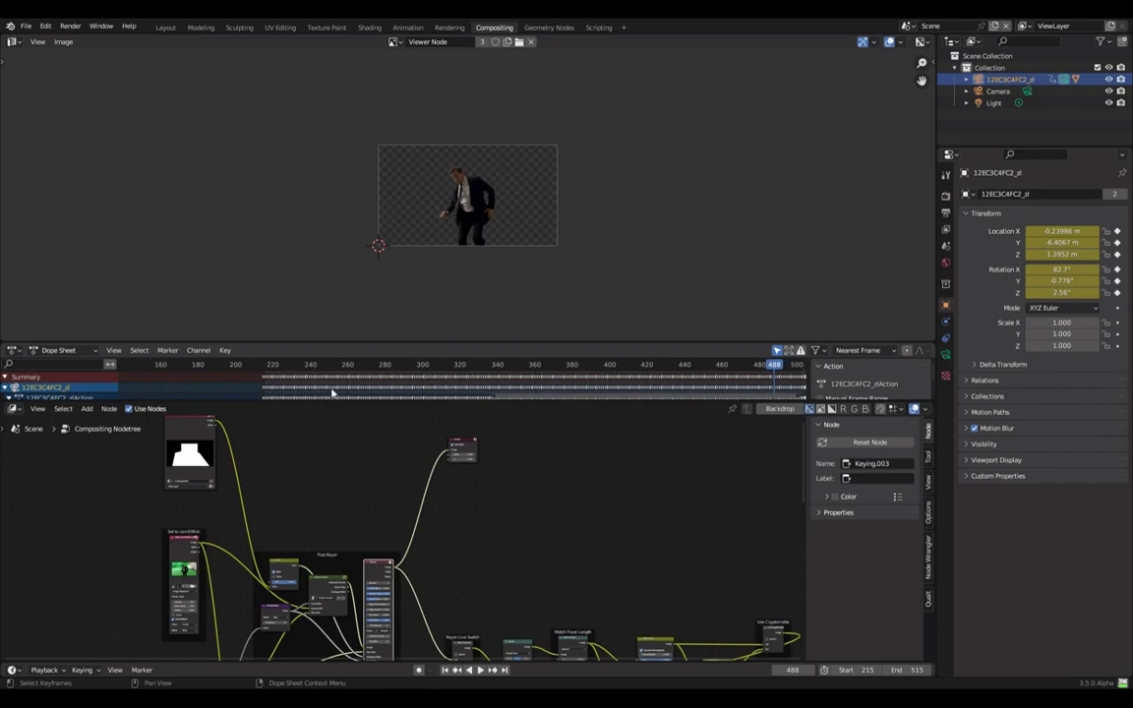
# - Inspect the keyed actor at frames 215, 255 and 324
pyautogui.hotkey('shift', 'Left')
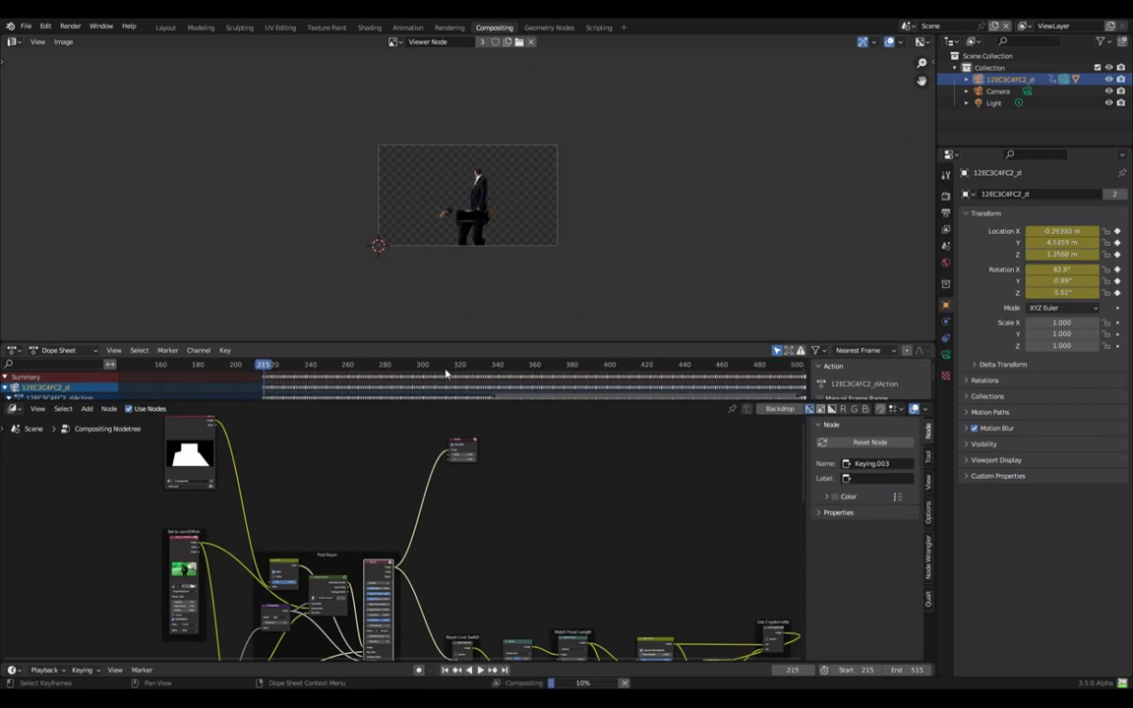
pyautogui.scroll(5, 423, 211)
pyautogui.scroll(-2, 419, 308)
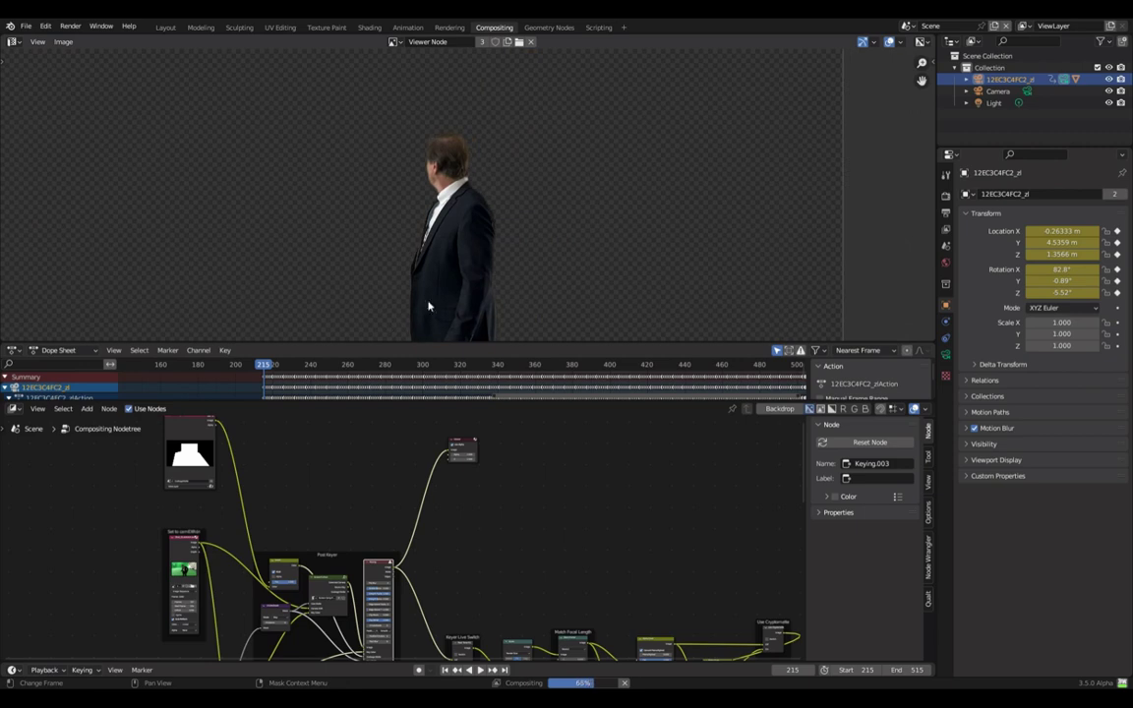
pyautogui.scroll(-2, 501, 269)
pyautogui.click(340, 368)
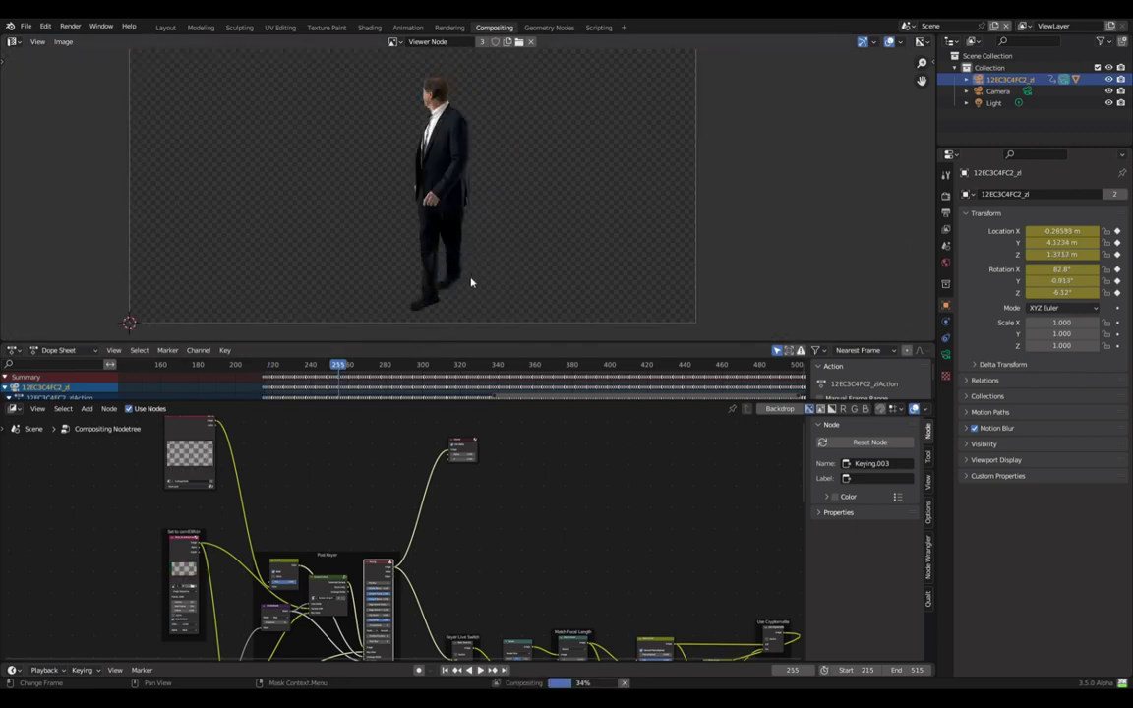
pyautogui.click(466, 366)
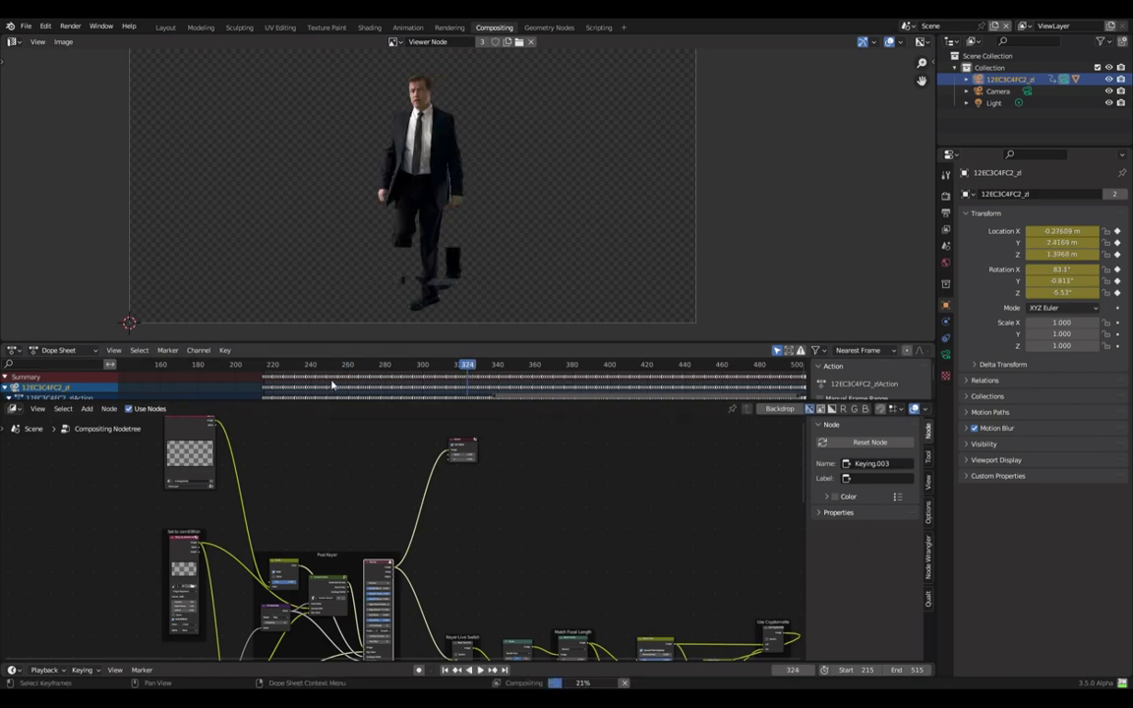
# - Send the camera footage node's image to the Viewer at frame 324
pyautogui.moveTo(354, 510); pyautogui.dragTo(464, 405, button='middle')
pyautogui.scroll(4, 428, 475)
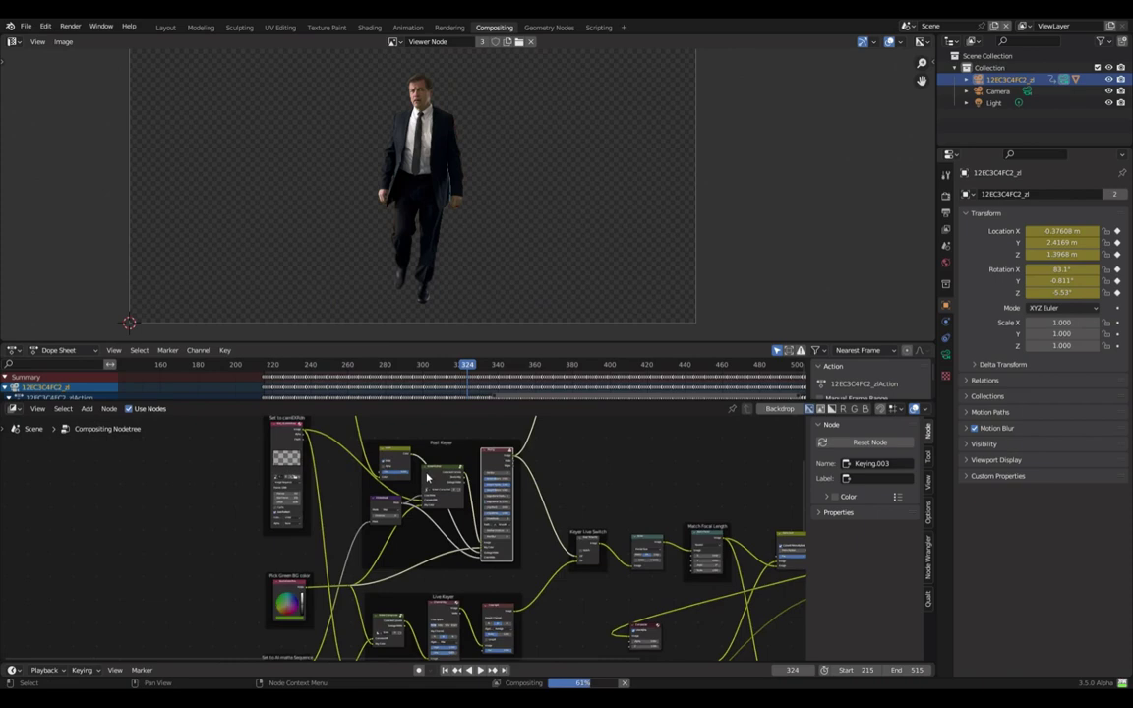
pyautogui.moveTo(348, 546); pyautogui.dragTo(426, 429, button='middle')
pyautogui.moveTo(356, 468)
pyautogui.mouseDown(button='middle')
pyautogui.moveTo(369, 634)
pyautogui.moveTo(331, 589)
pyautogui.mouseUp(button='middle')
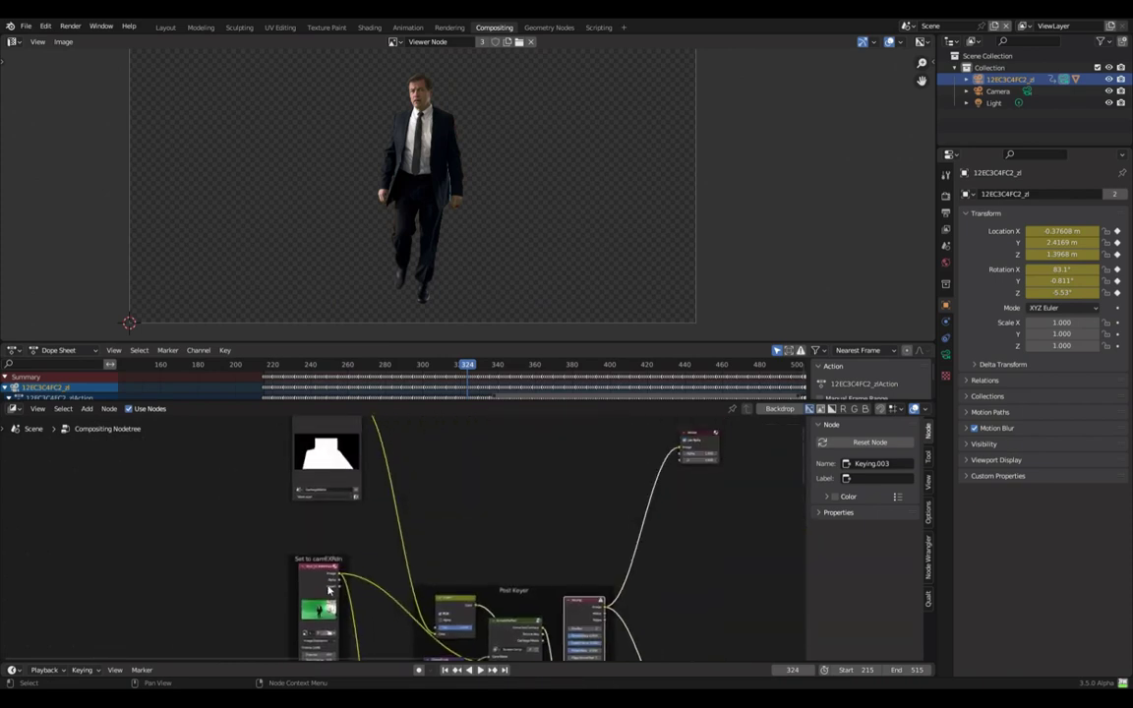
pyautogui.moveTo(392, 422); pyautogui.dragTo(394, 539, button='middle')
pyautogui.moveTo(389, 597); pyautogui.dragTo(405, 480, button='middle')
pyautogui.moveTo(389, 563); pyautogui.dragTo(403, 478, button='middle')
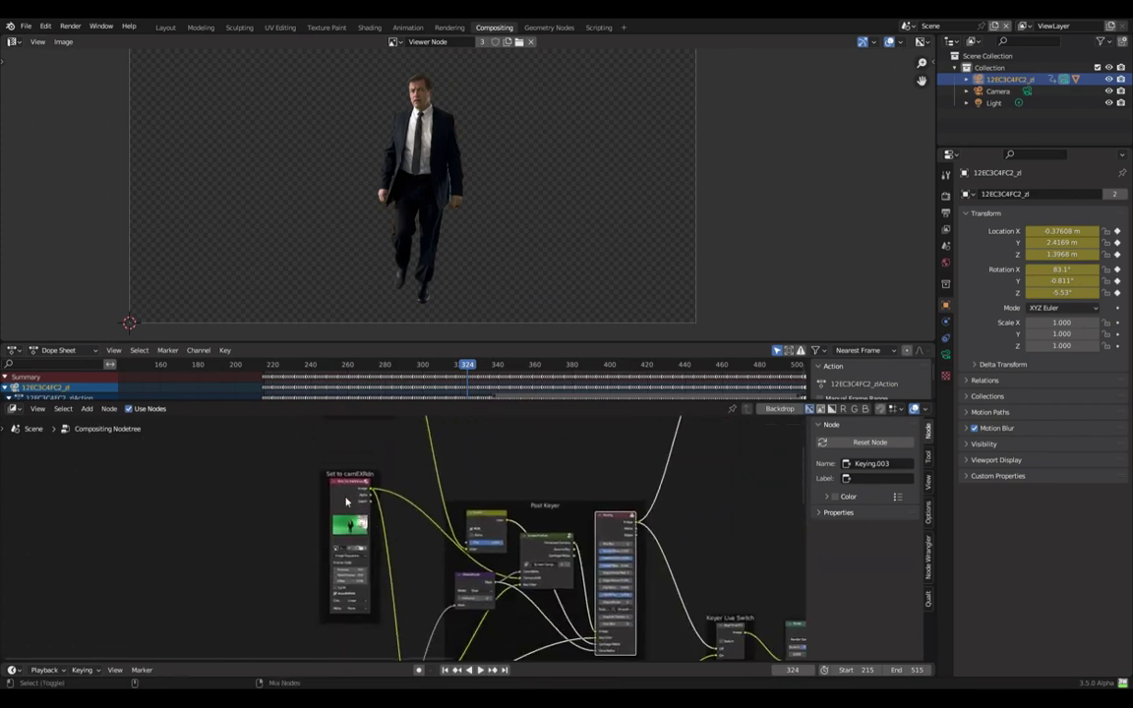
pyautogui.keyDown('ctrl'); pyautogui.keyDown('shift'); pyautogui.click(347, 500); pyautogui.keyUp('shift'); pyautogui.keyUp('ctrl')
# - Sample the green screen beside the actor as the Pick Green BG color
pyautogui.scroll(-3, 443, 517)
pyautogui.moveTo(451, 626); pyautogui.dragTo(404, 498, button='middle')
pyautogui.scroll(4, 403, 497)
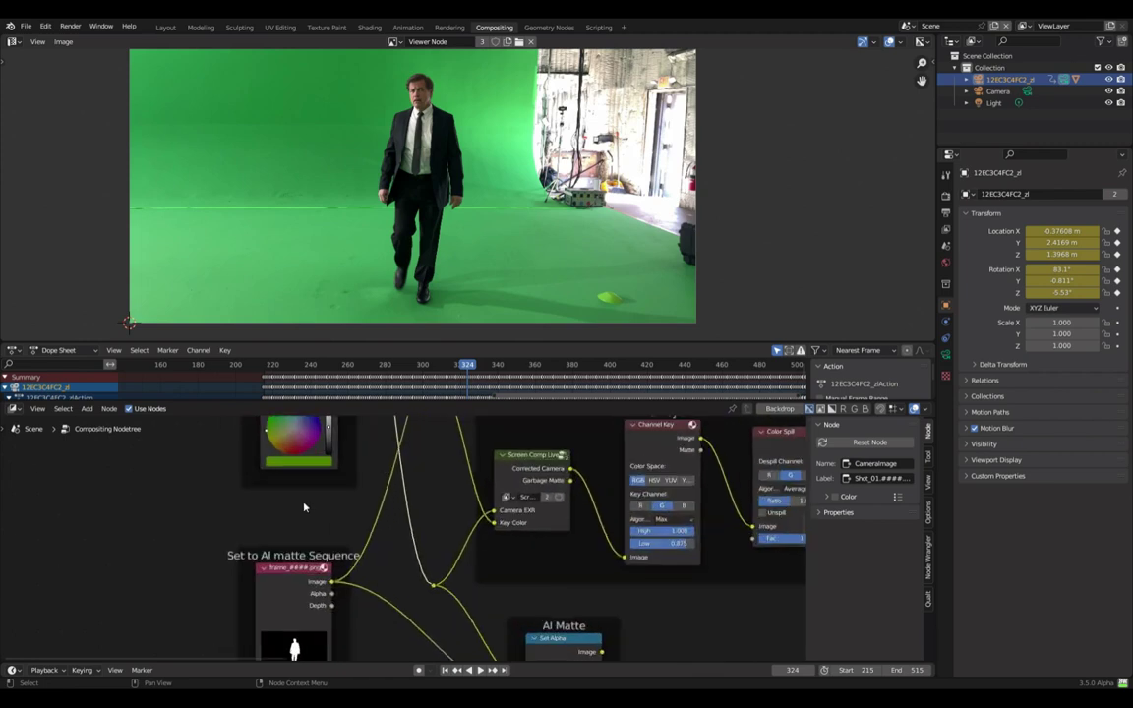
pyautogui.click(313, 465)
pyautogui.click(360, 410)
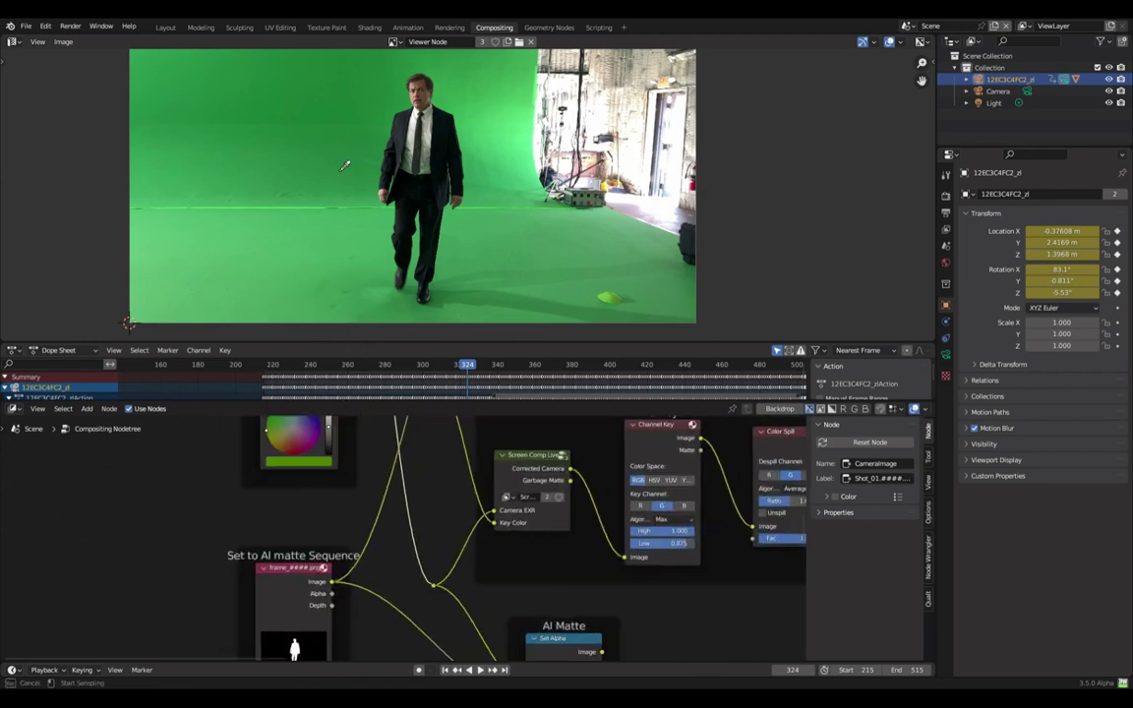
pyautogui.click(347, 155)
pyautogui.scroll(-5, 462, 530)
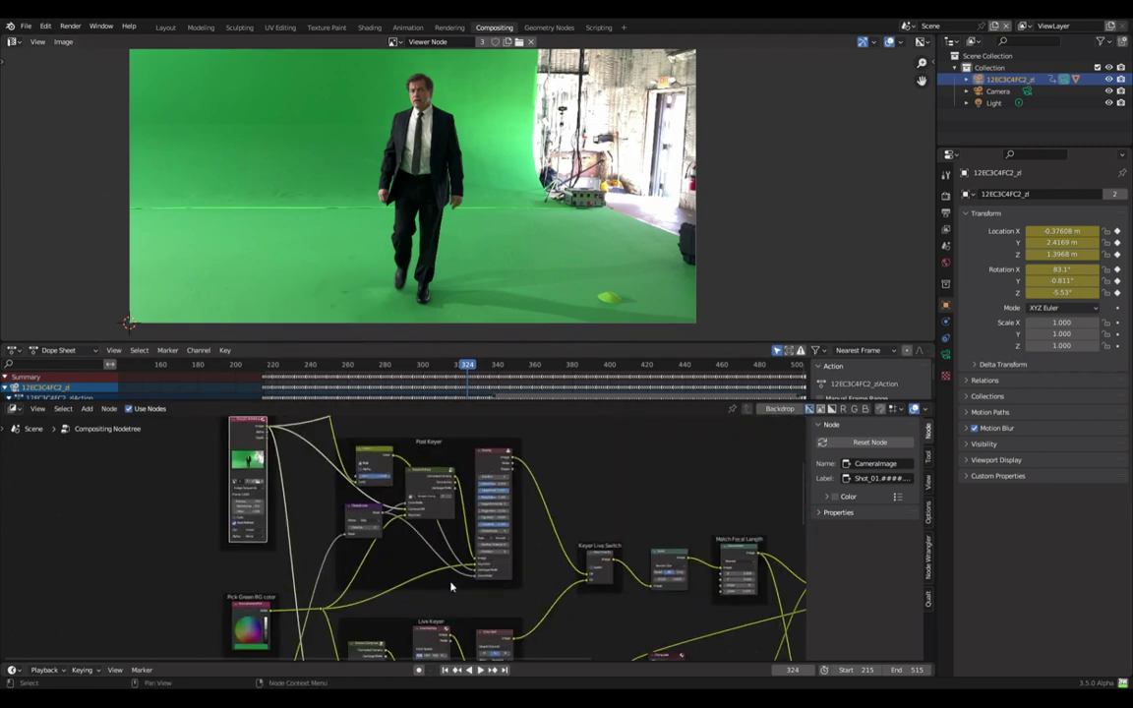
# - Switch the Viewer back to the Keying node and check the key at frames 345, 515, 495 and 433
pyautogui.click(480, 483)
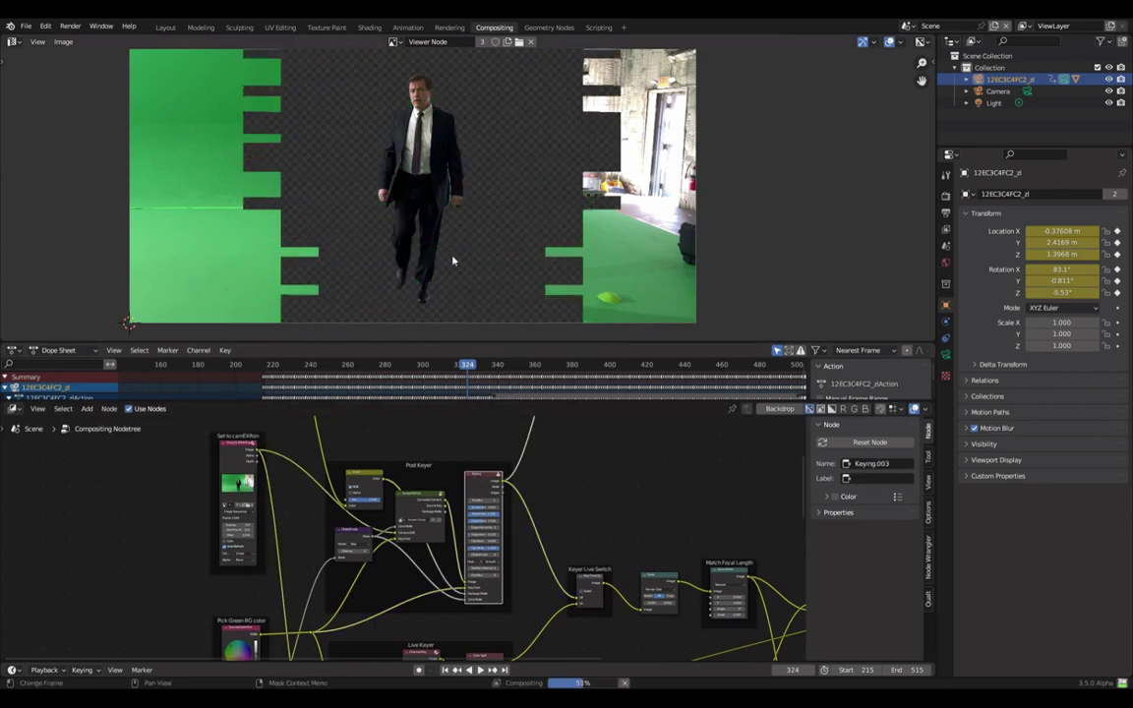
pyautogui.click(507, 370)
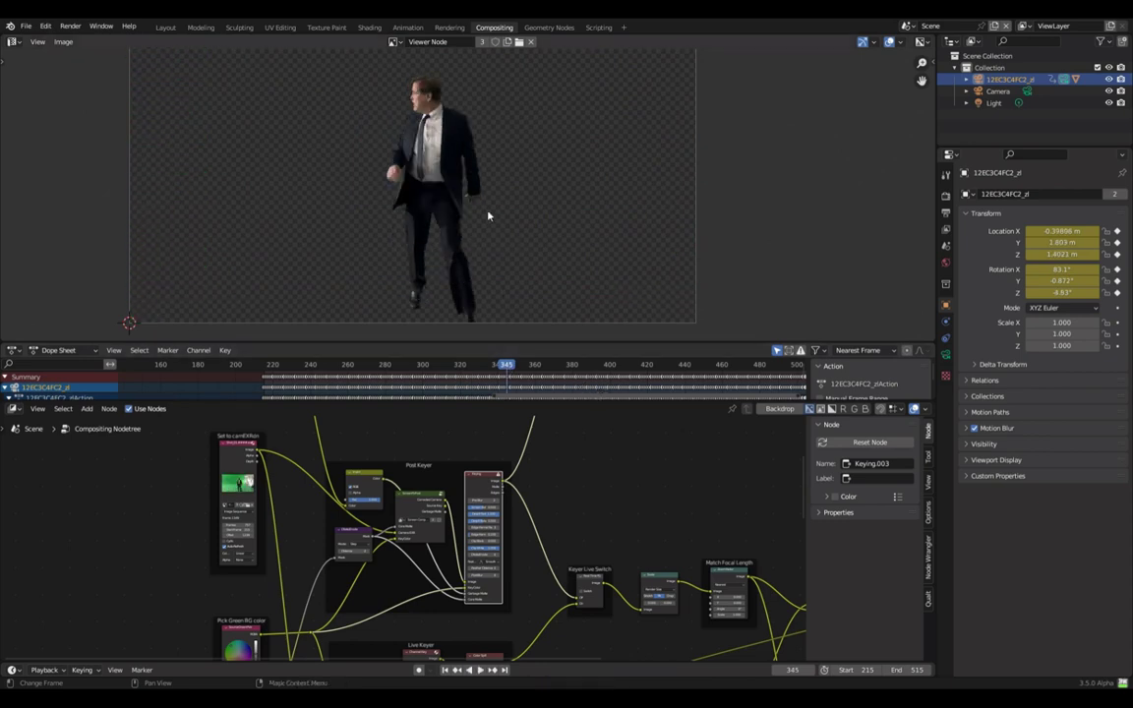
pyautogui.click(610, 366)
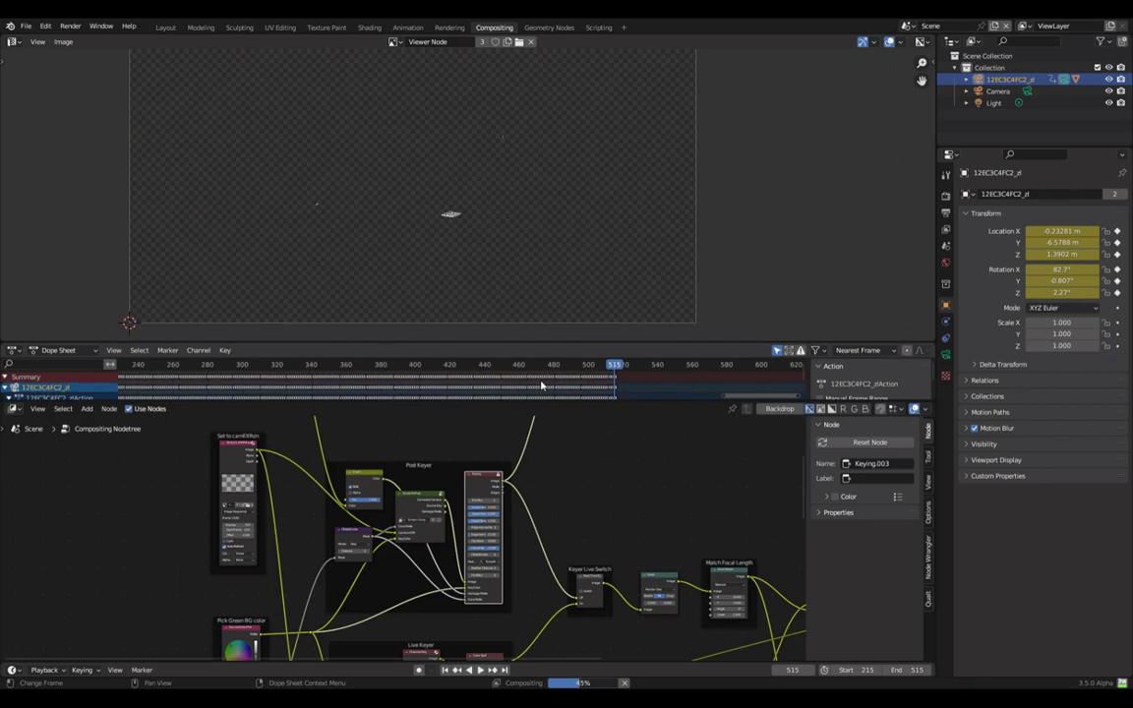
pyautogui.scroll(3, 650, 368)
pyautogui.click(623, 366)
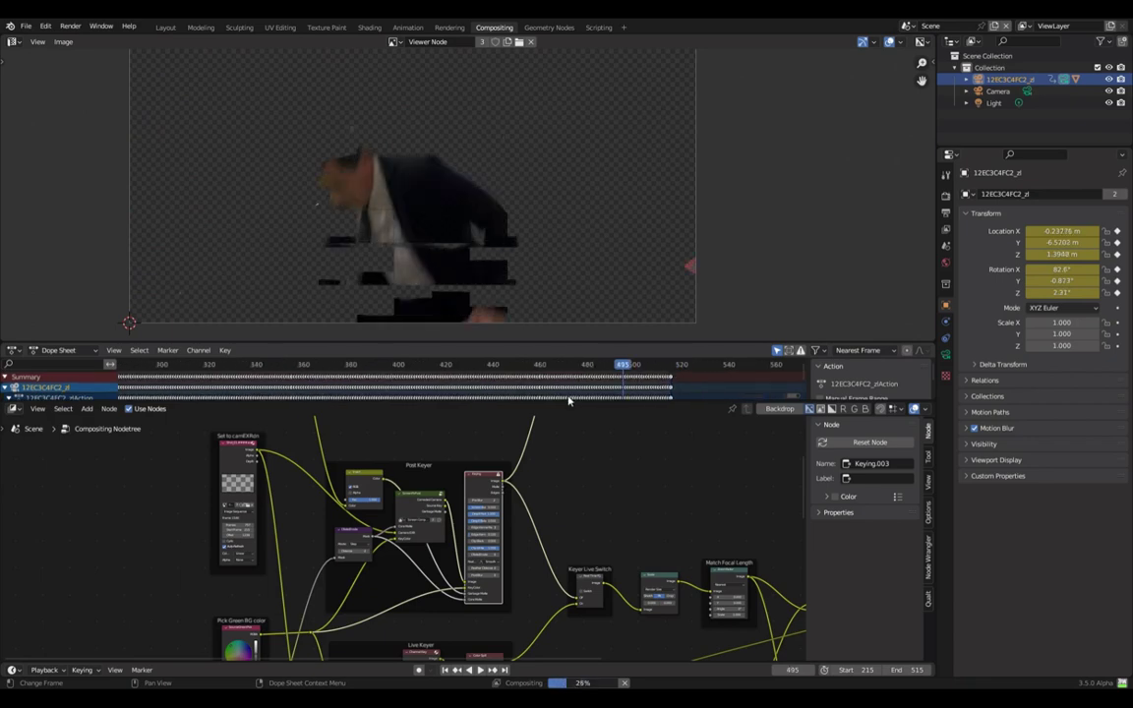
pyautogui.click(486, 400)
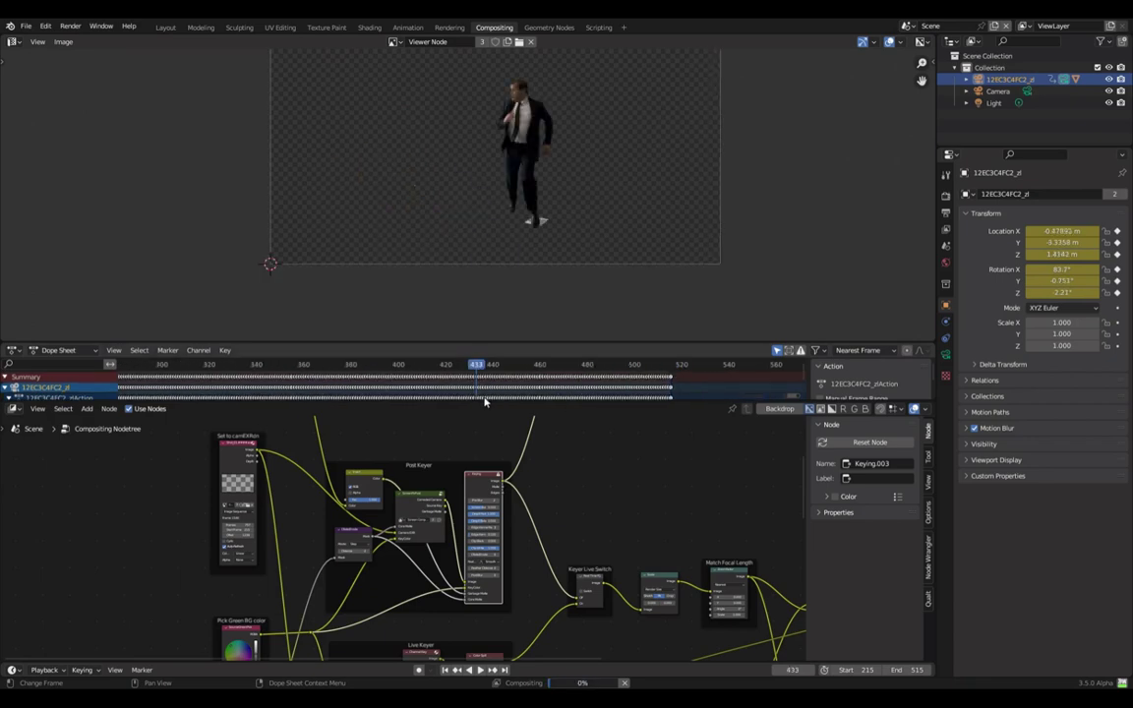
pyautogui.scroll(3, 513, 226)
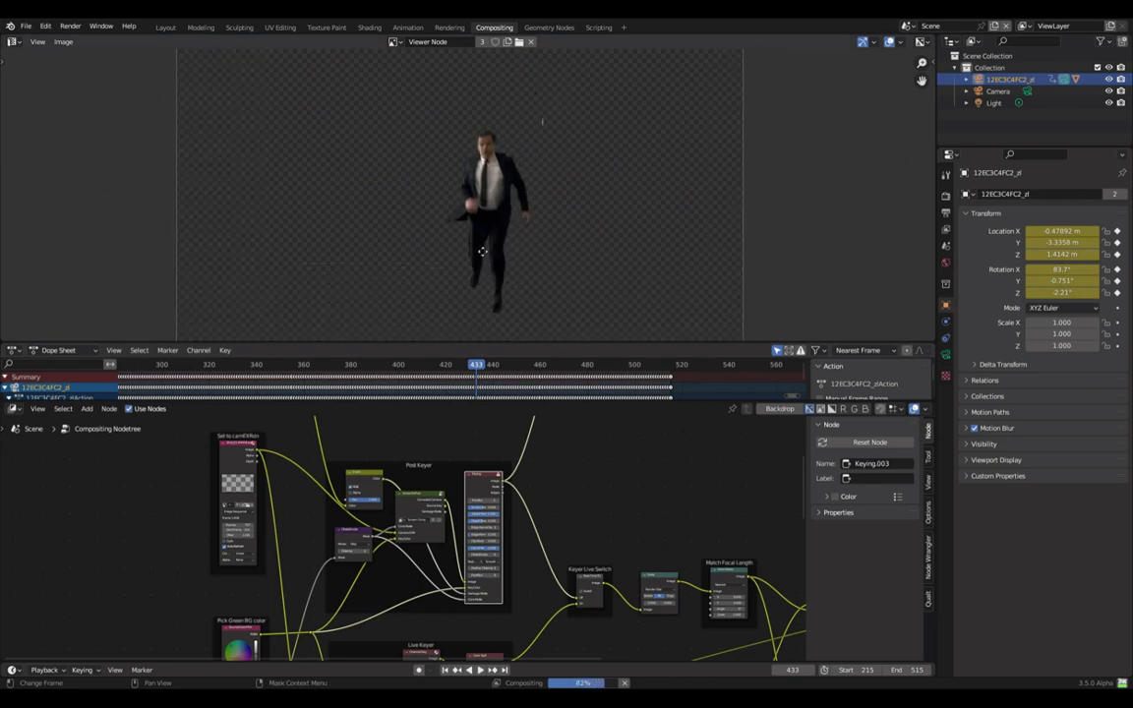
pyautogui.scroll(-2, 482, 252)
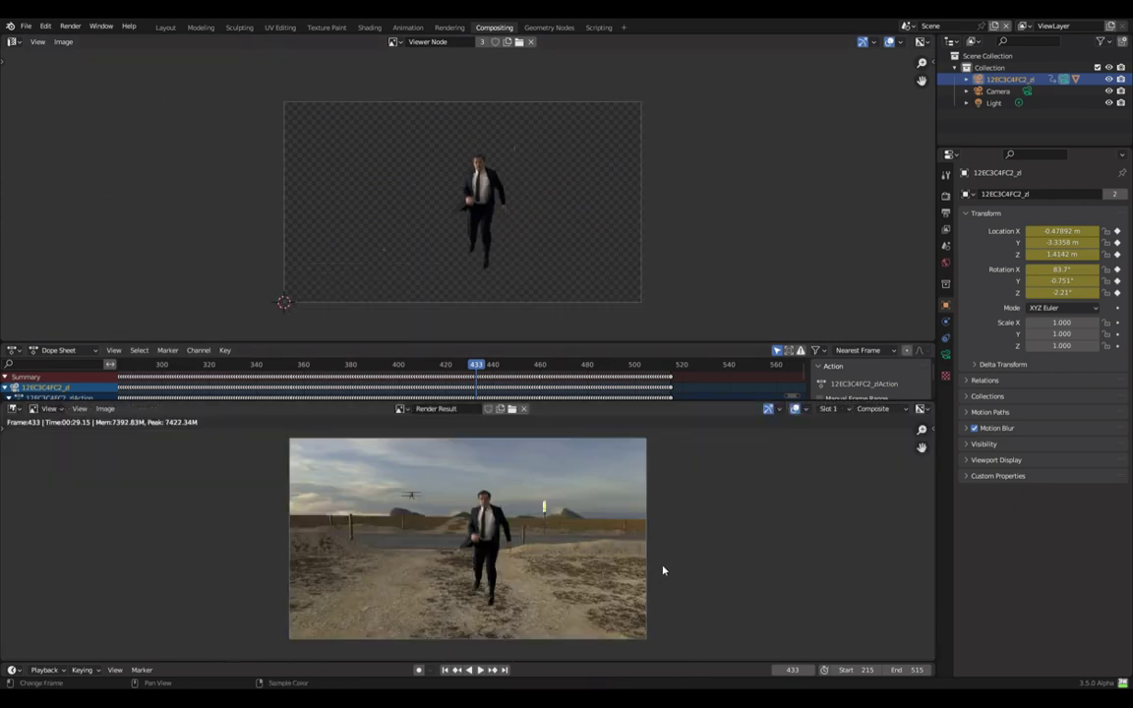